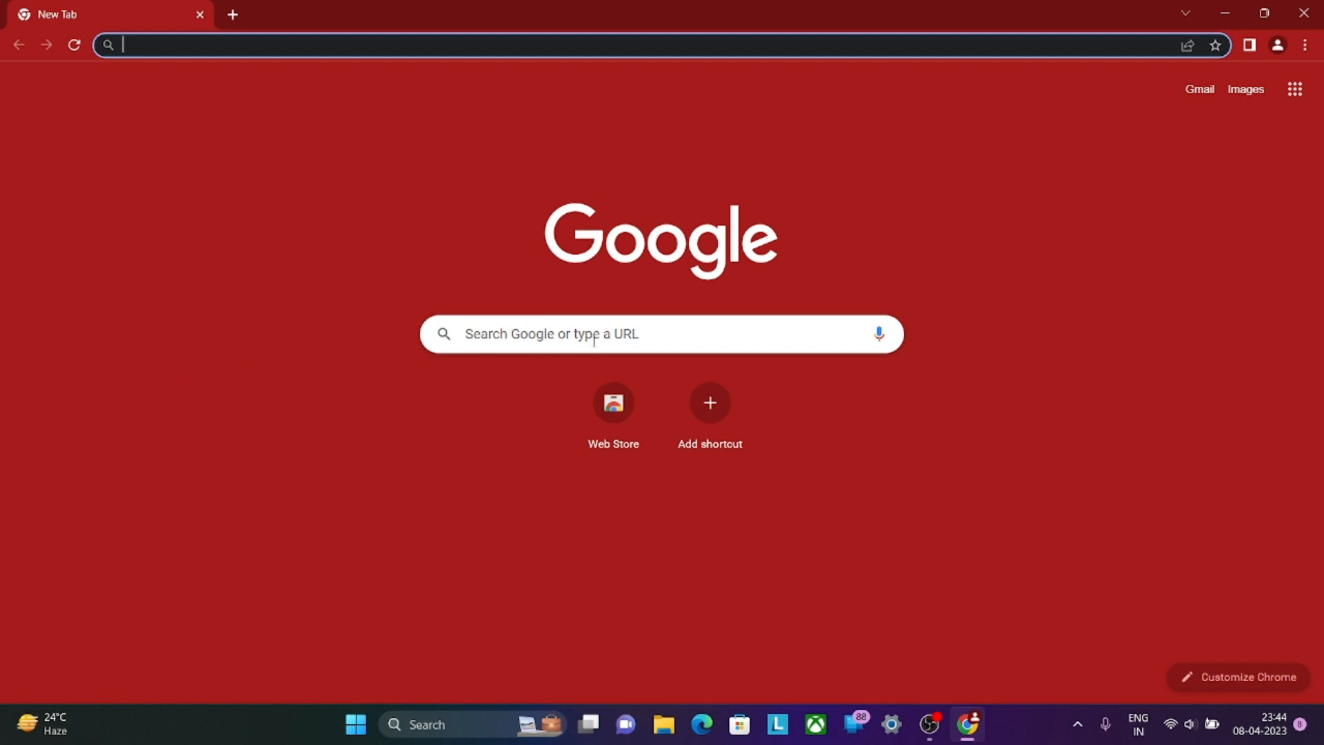
Search Google for "kali linux download"
{"action": "left_click", "coordinate": [594, 337]}
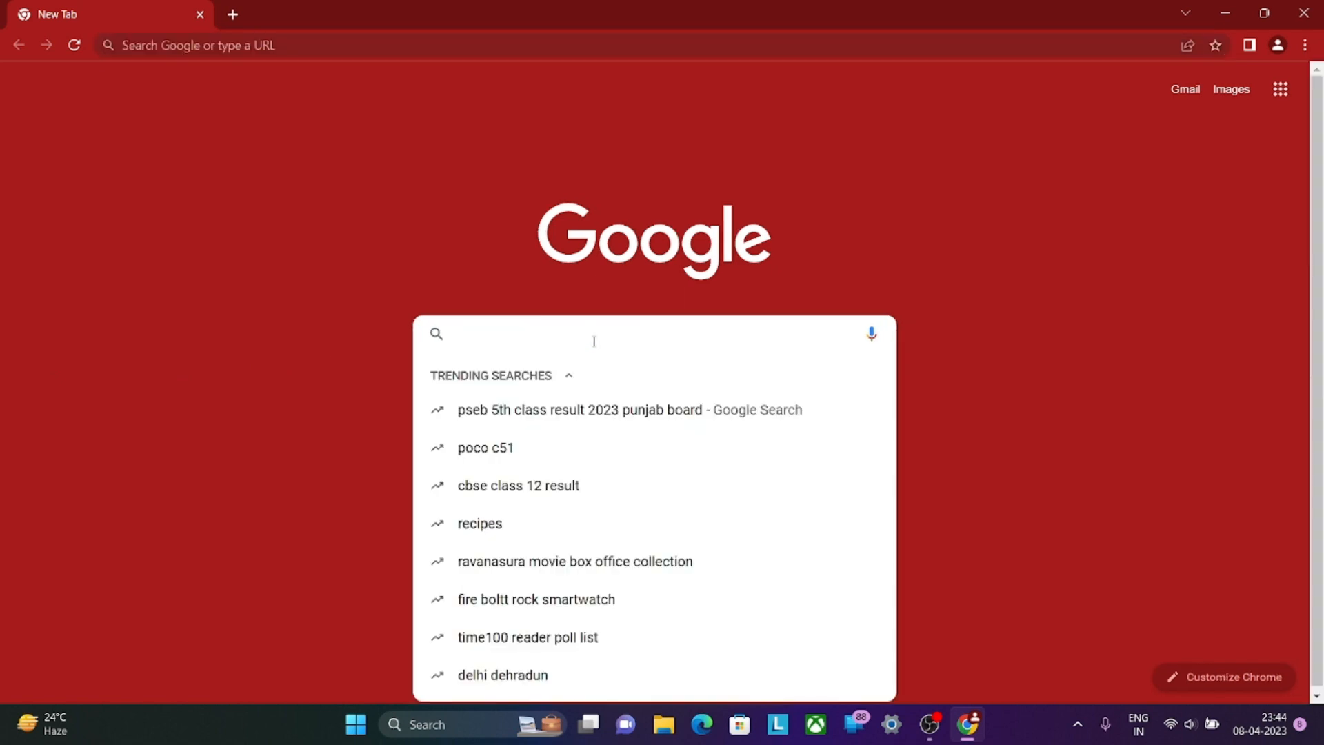
{"action": "type", "text": "kali "}
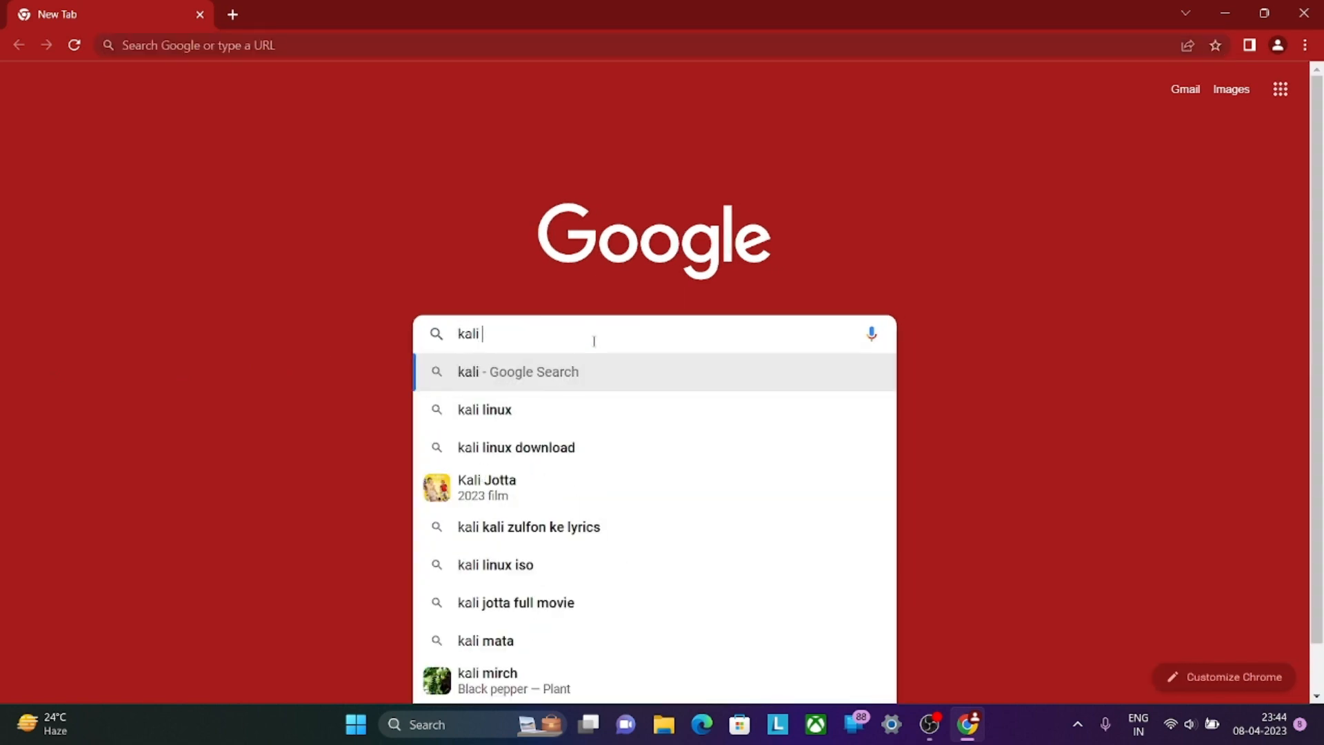
{"action": "type", "text": "linux "}
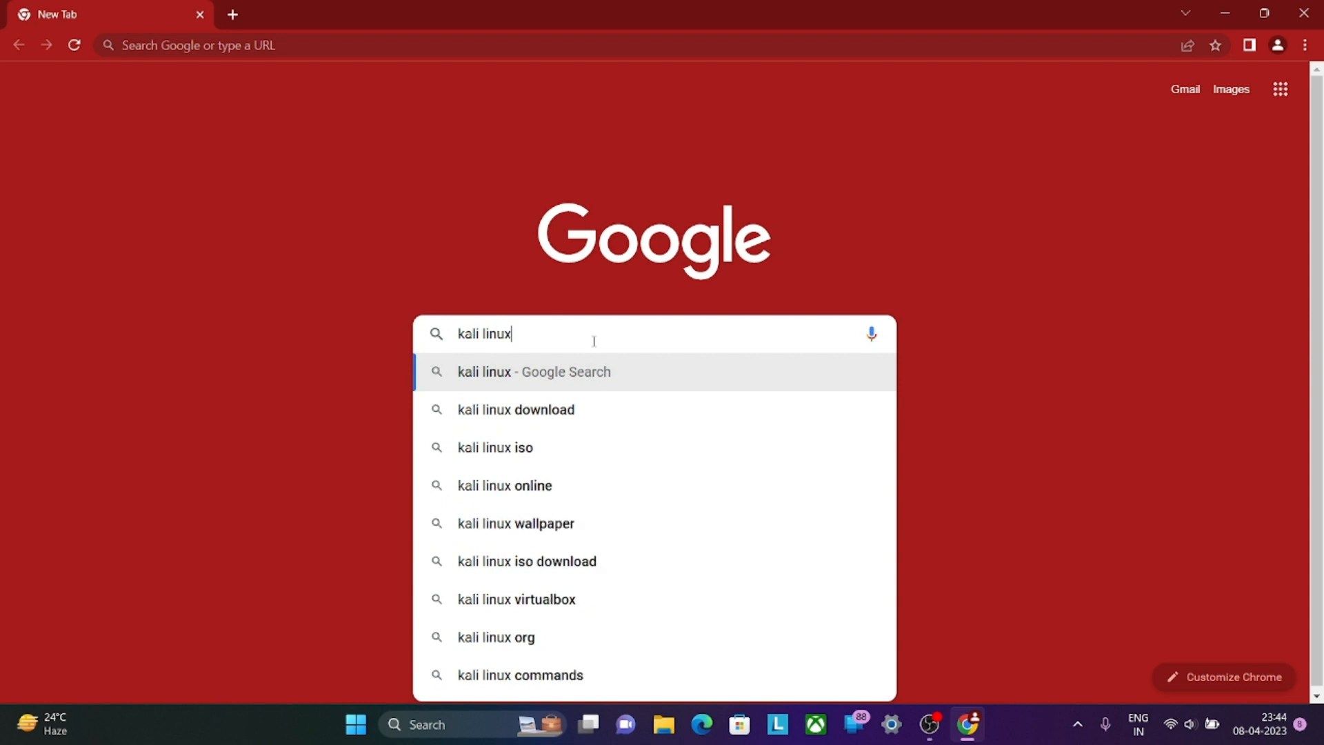
{"action": "type", "text": "down"}
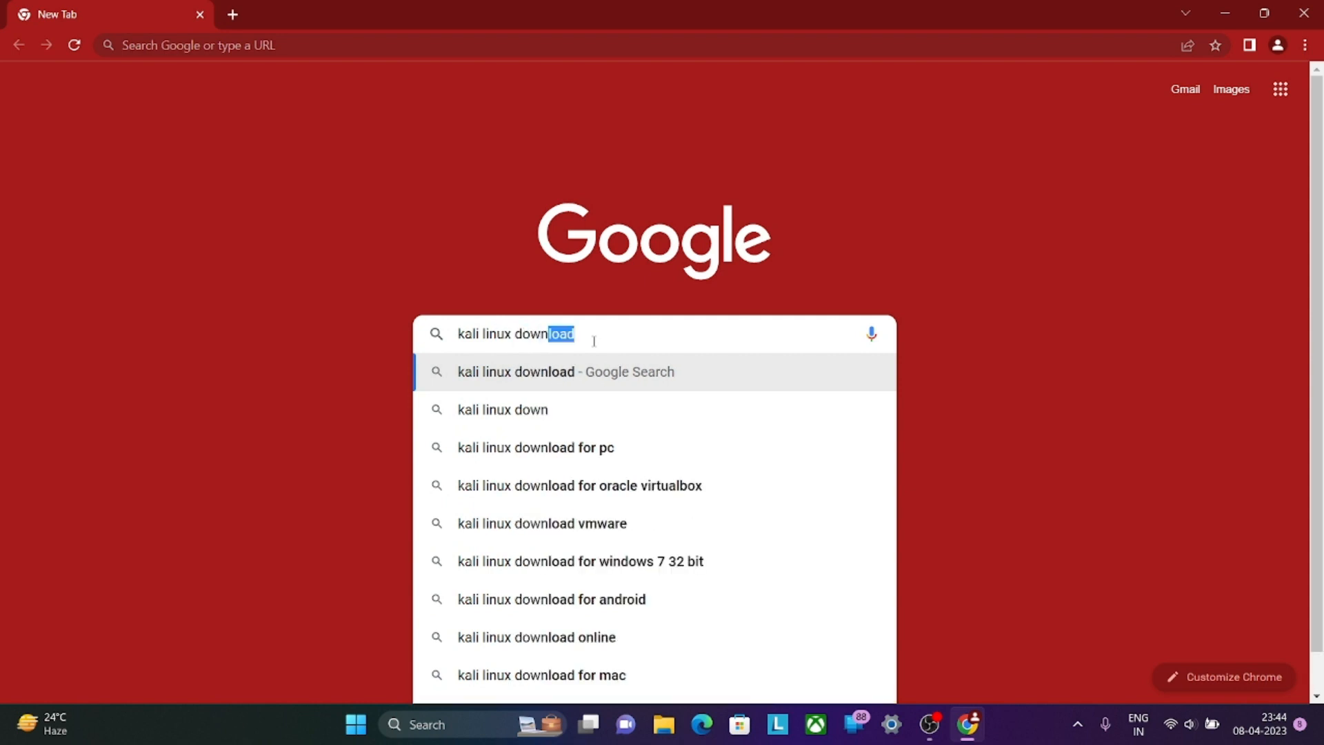
{"action": "type", "text": "load"}
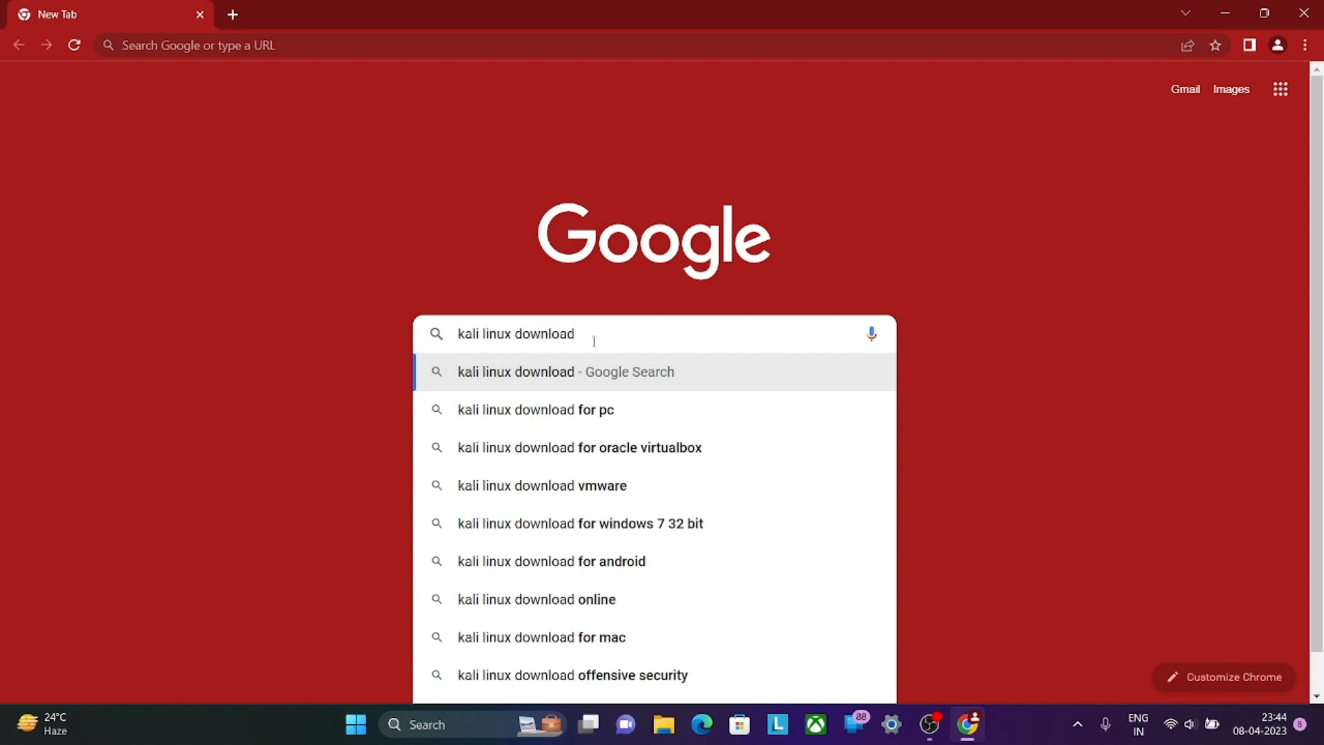
{"action": "key", "text": "Return"}
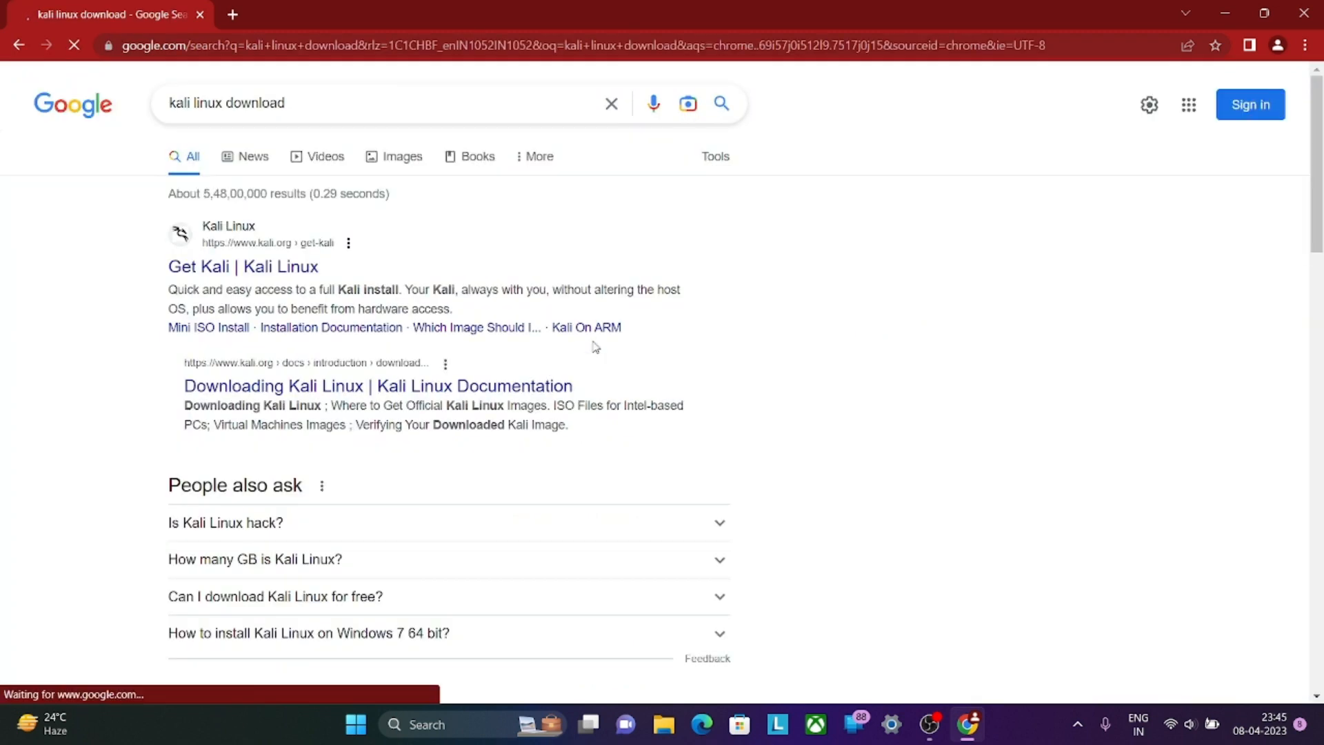
Open the official Get Kali page and start downloading the recommended 64-bit Kali Linux 2023.1 Installer image
{"action": "left_click", "coordinate": [258, 270]}
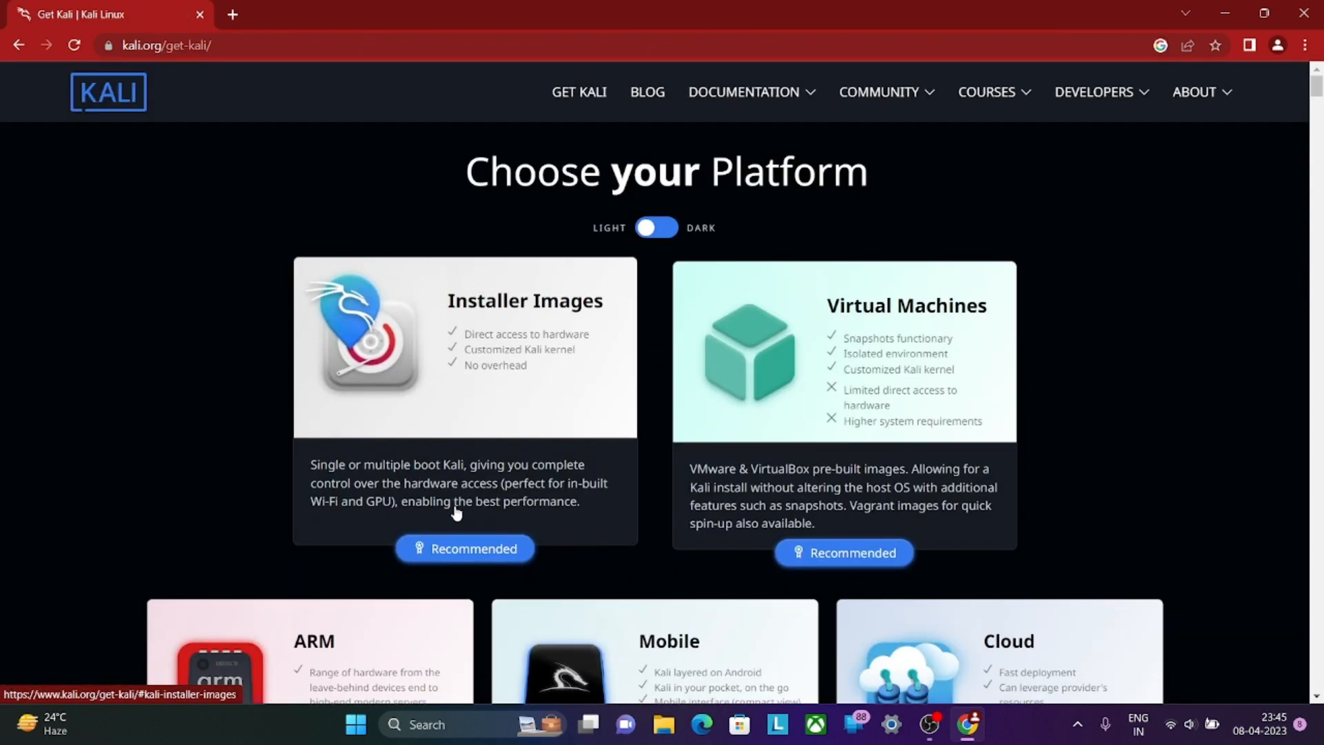
{"action": "left_click", "coordinate": [471, 543]}
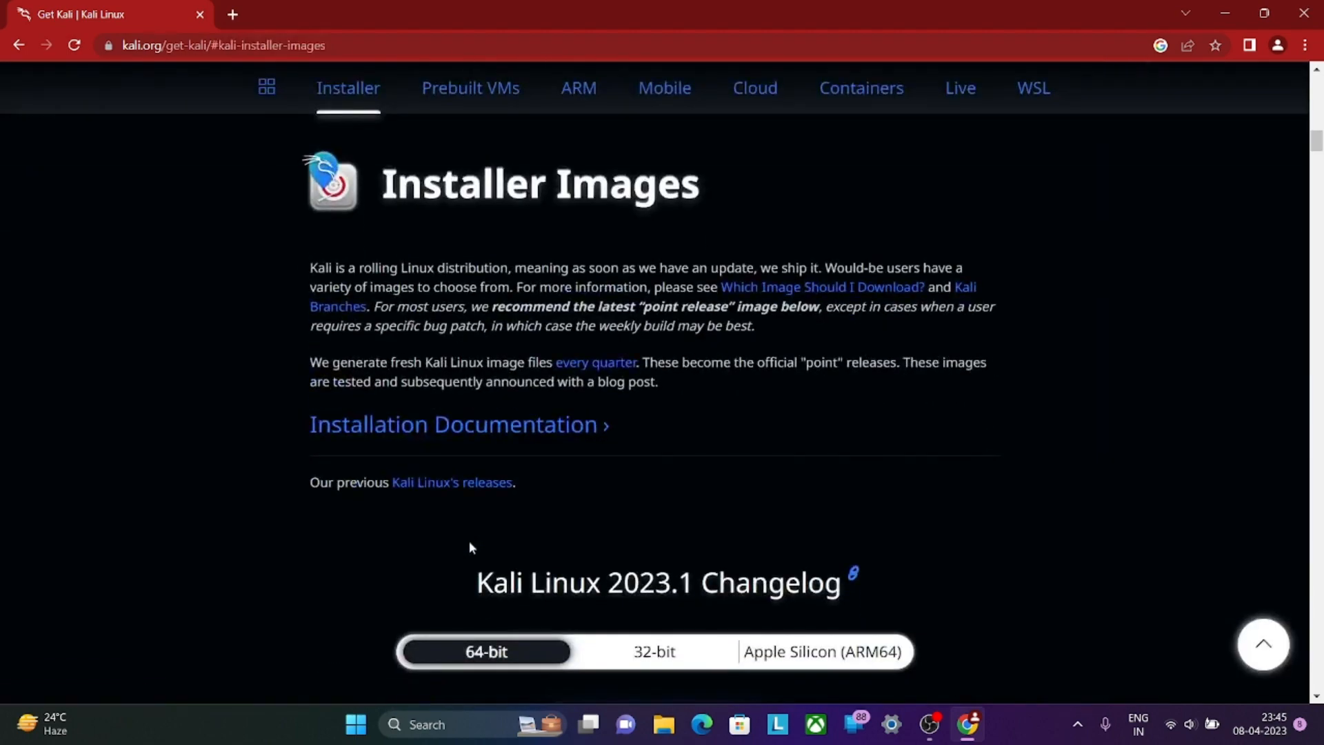
{"action": "scroll", "coordinate": [469, 541], "scroll_direction": "down", "scroll_amount": 5}
{"action": "scroll", "coordinate": [469, 541], "scroll_direction": "down", "scroll_amount": 1}
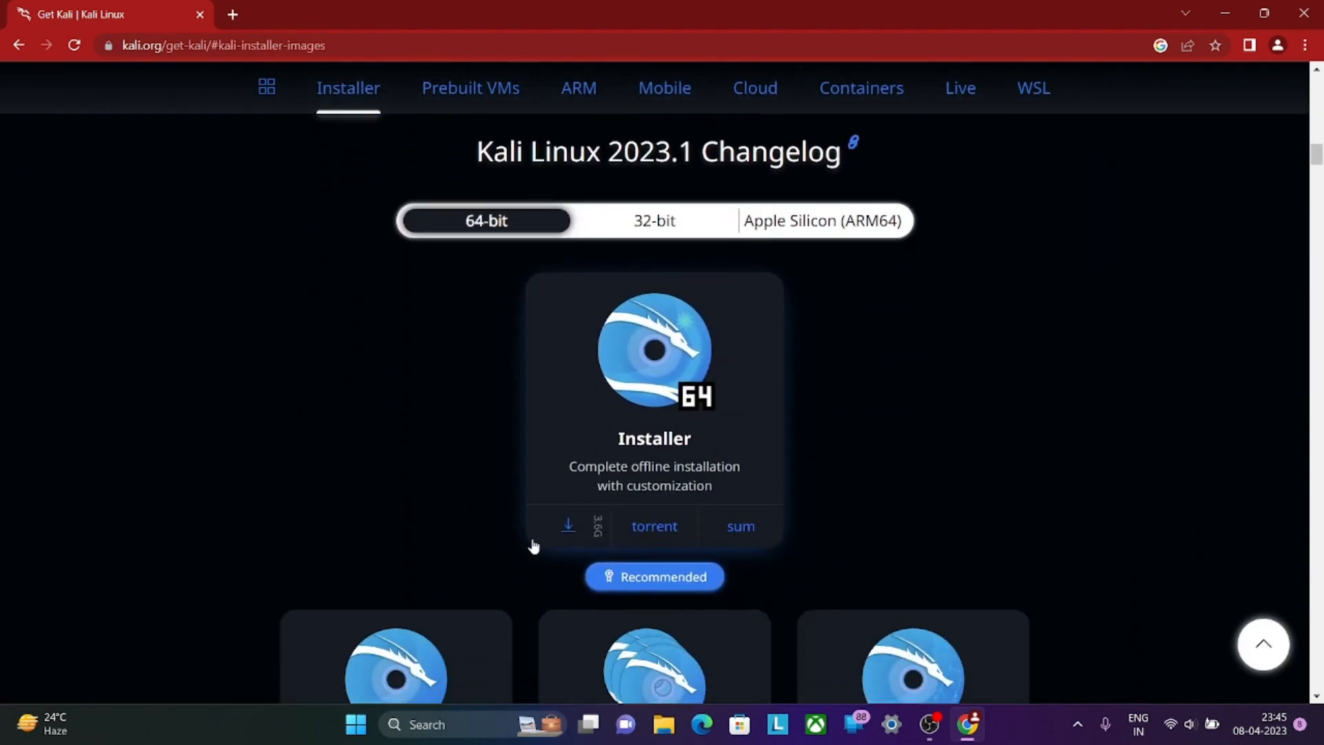
{"action": "left_click", "coordinate": [568, 524]}
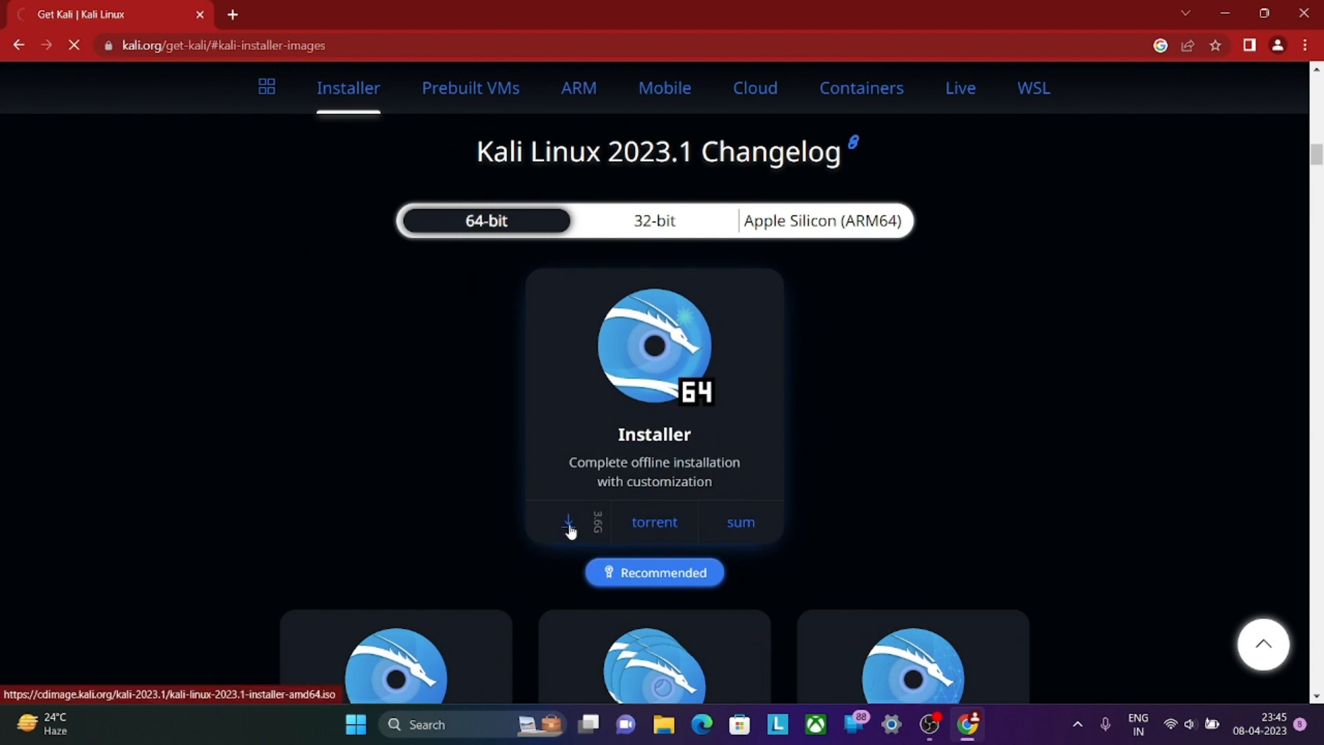
Search Google for "microsoft visiual c++" in a new browser tab
{"action": "left_click", "coordinate": [229, 16]}
{"action": "left_click", "coordinate": [522, 338]}
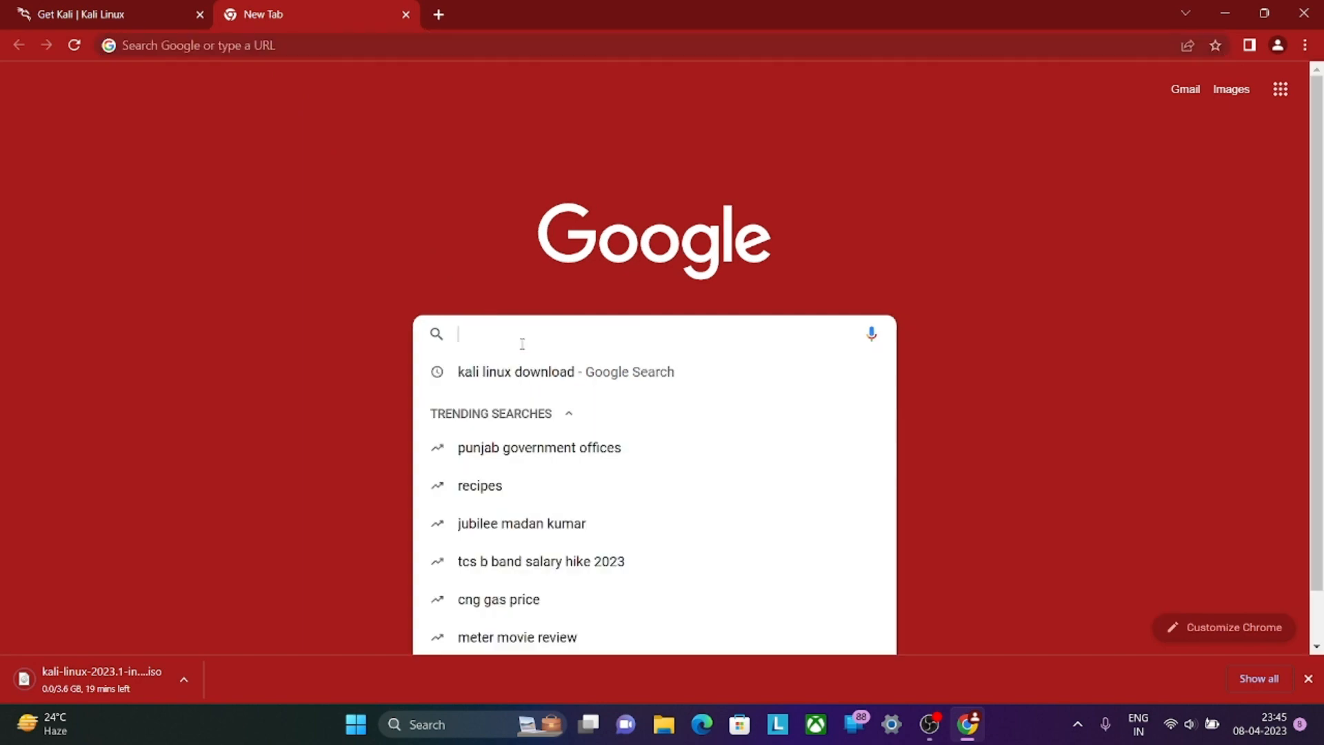
{"action": "type", "text": "mi"}
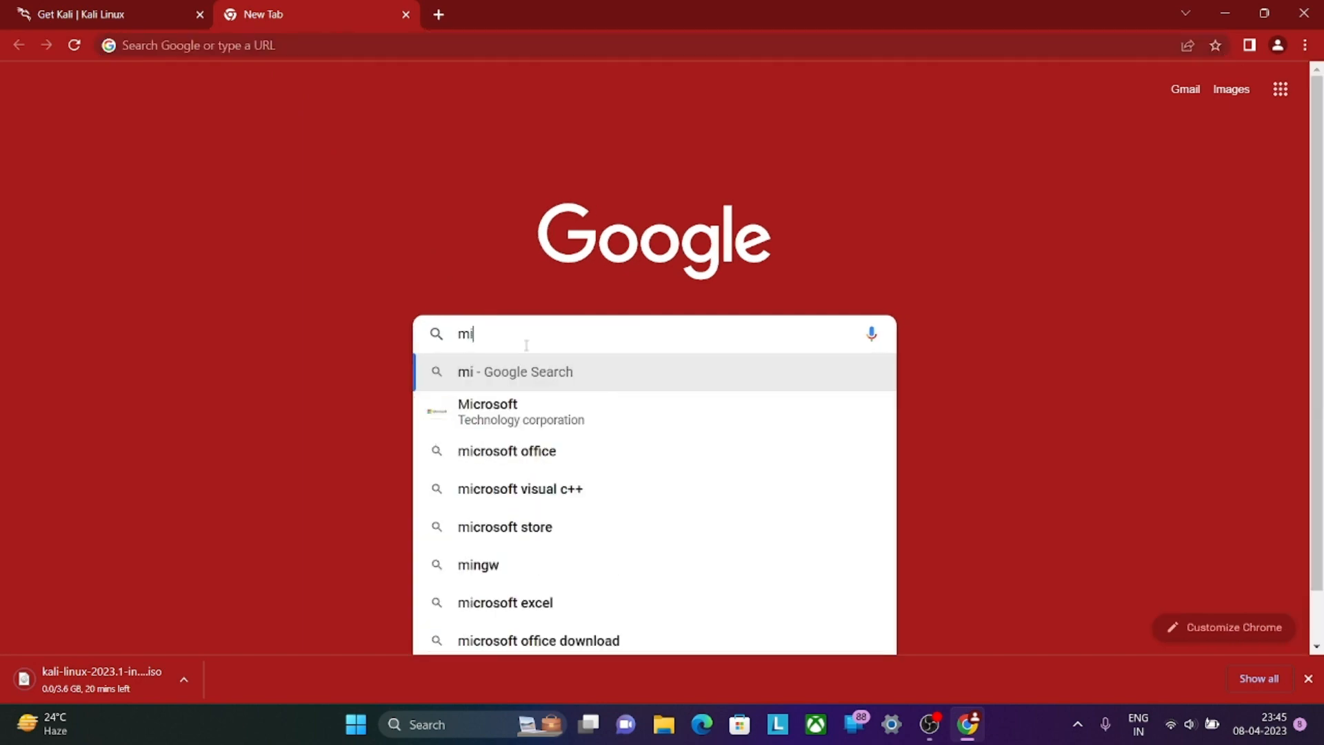
{"action": "type", "text": "croso"}
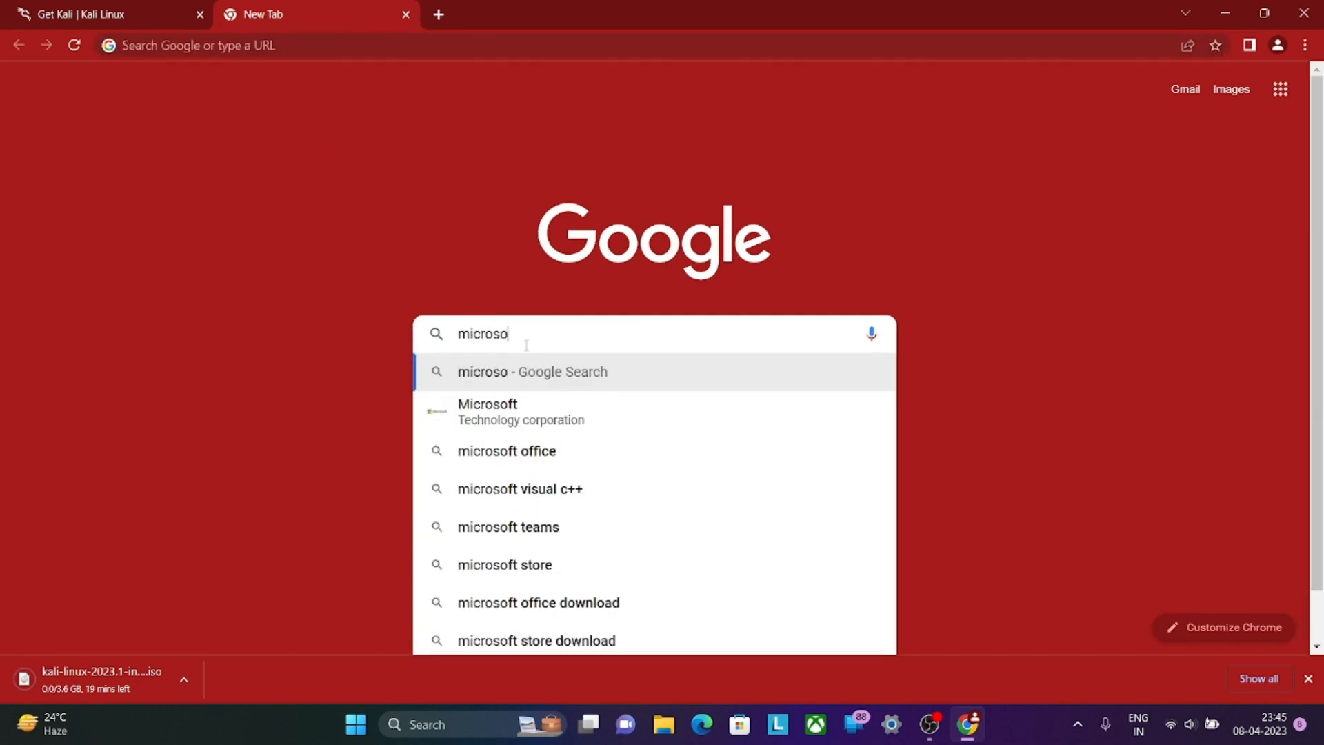
{"action": "type", "text": "ft visi"}
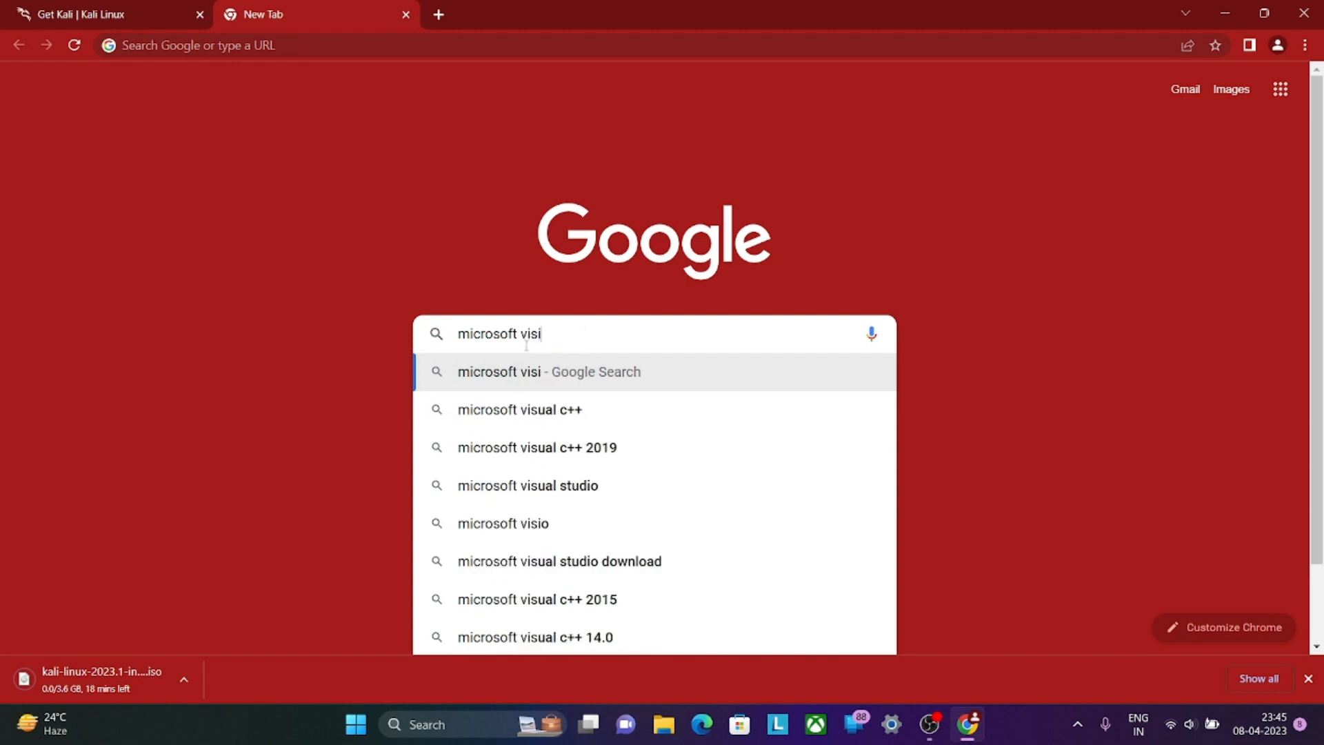
{"action": "type", "text": "ual c"}
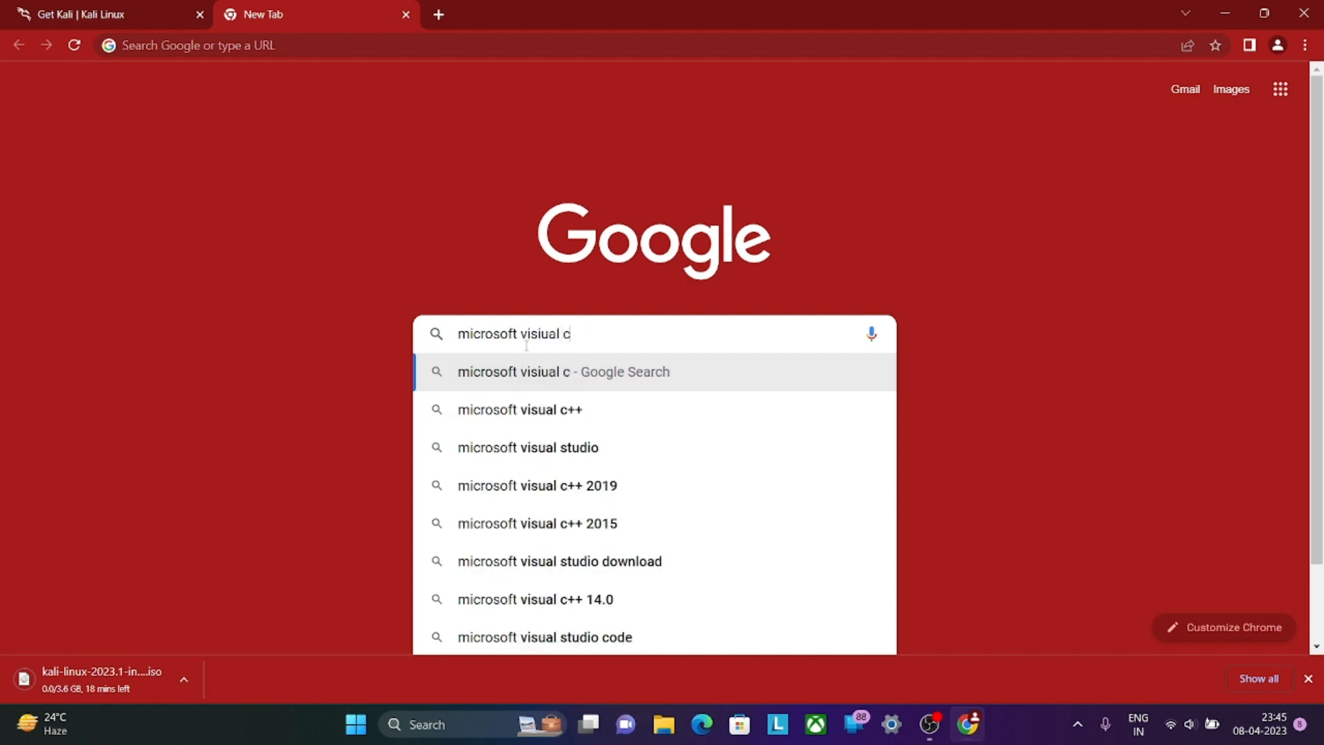
{"action": "type", "text": "++"}
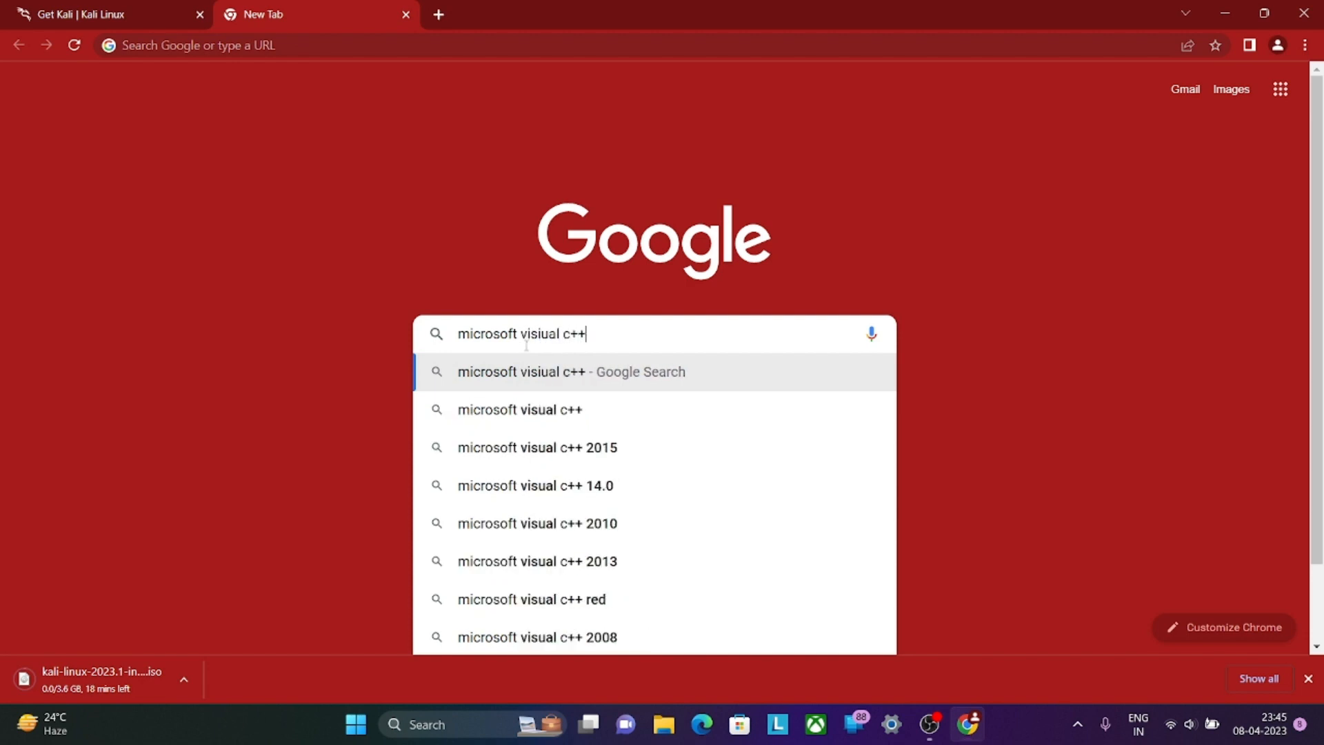
{"action": "key", "text": "Return"}
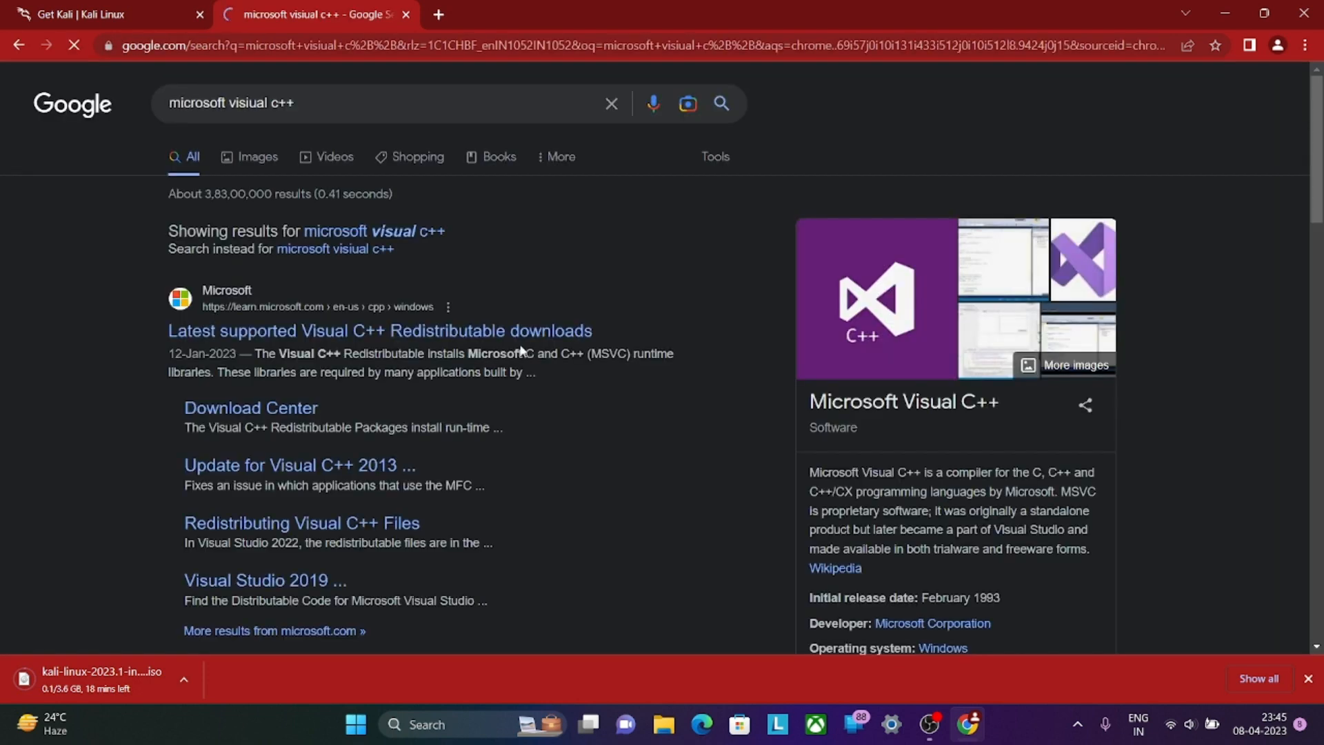
Open Microsoft's latest supported Visual C++ Redistributable article and download the X64 package for Visual Studio 2015, 2017, 2019, and 2022
{"action": "left_click", "coordinate": [308, 336]}
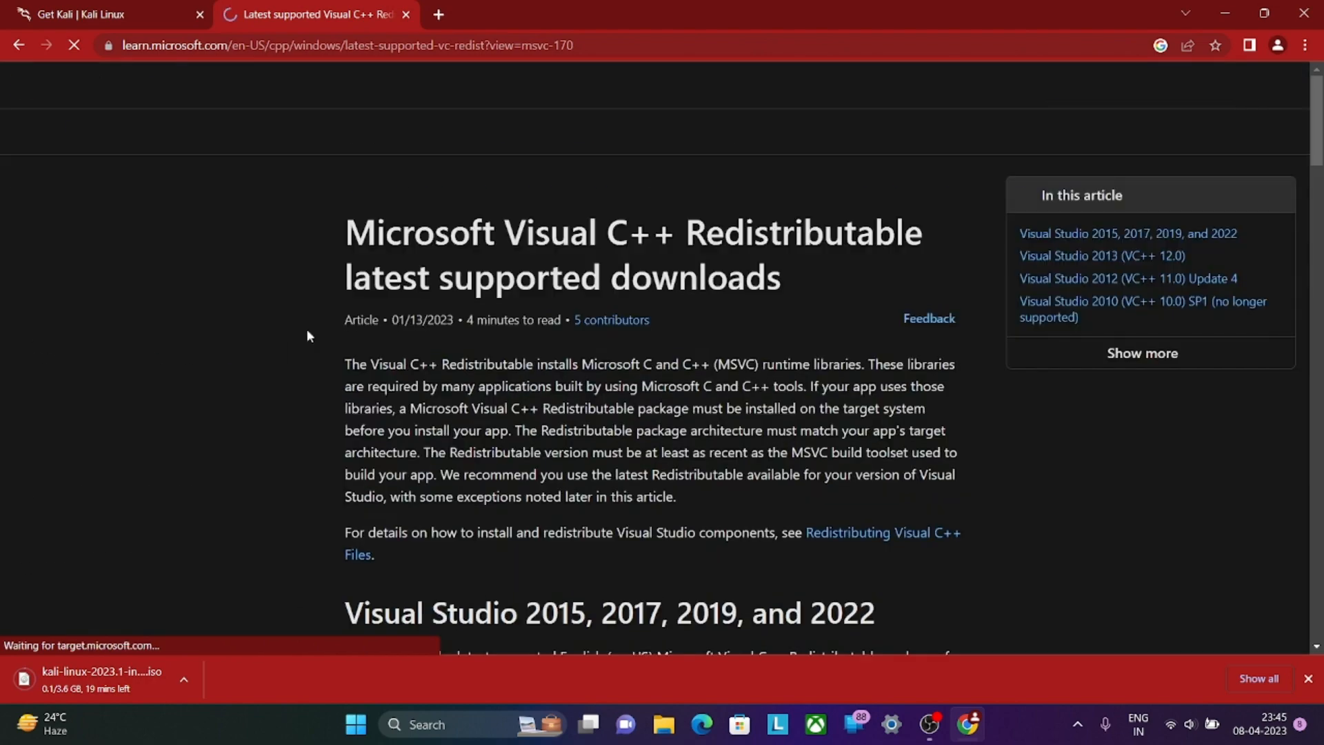
{"action": "scroll", "coordinate": [557, 311], "scroll_direction": "down", "scroll_amount": 7}
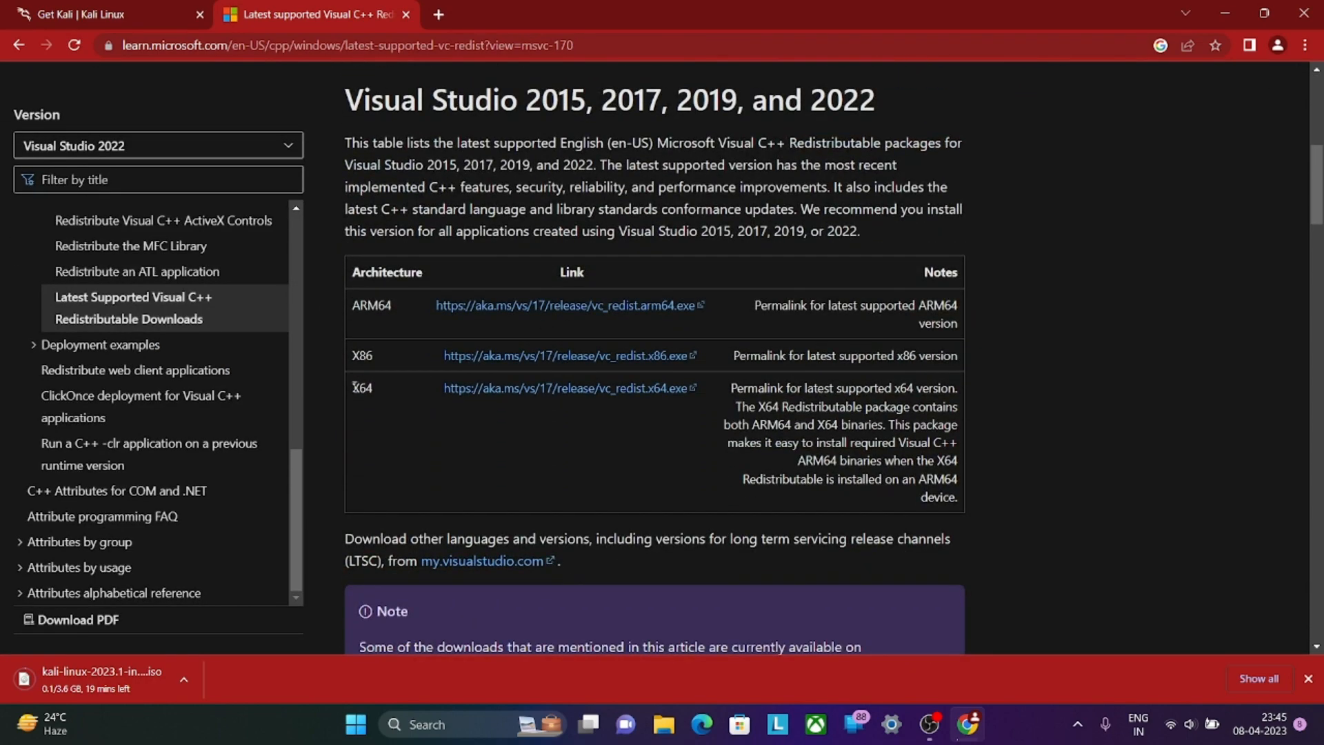
{"action": "left_click_drag", "start_coordinate": [353, 388], "coordinate": [842, 496]}
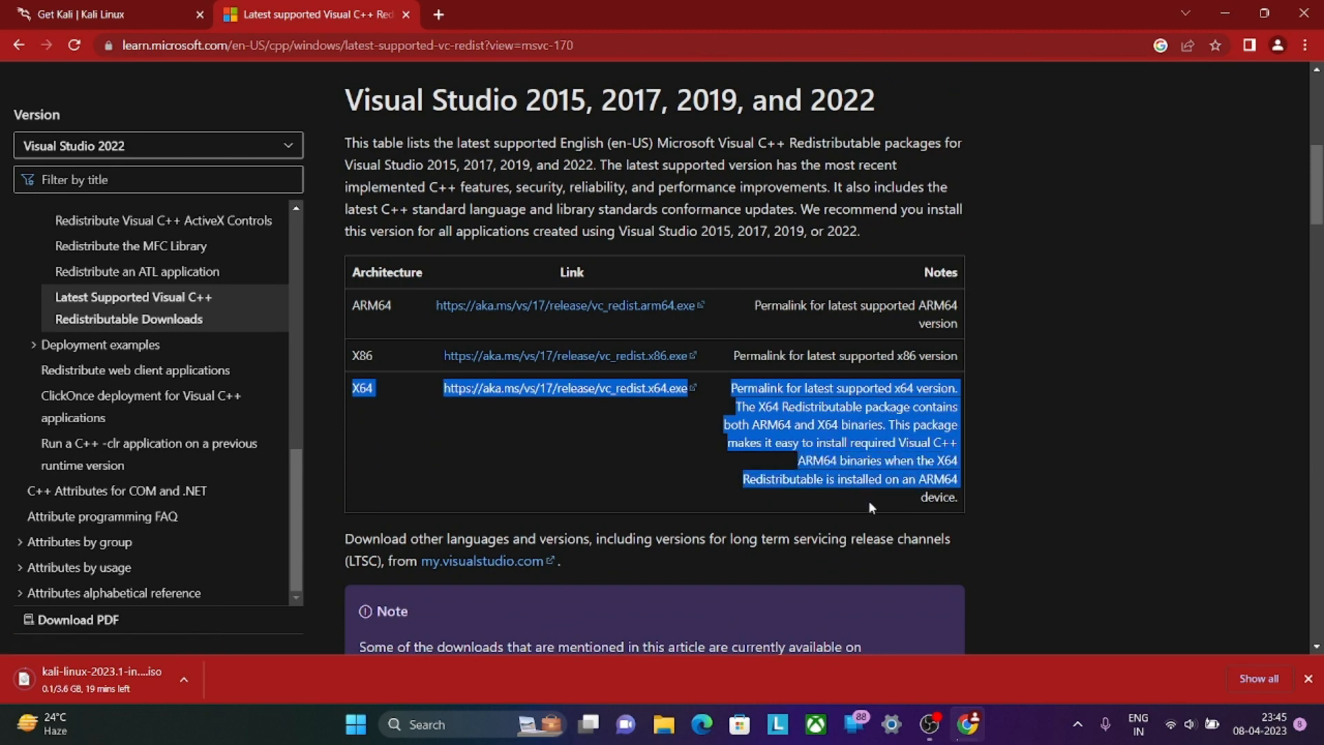
{"action": "left_click", "coordinate": [495, 448]}
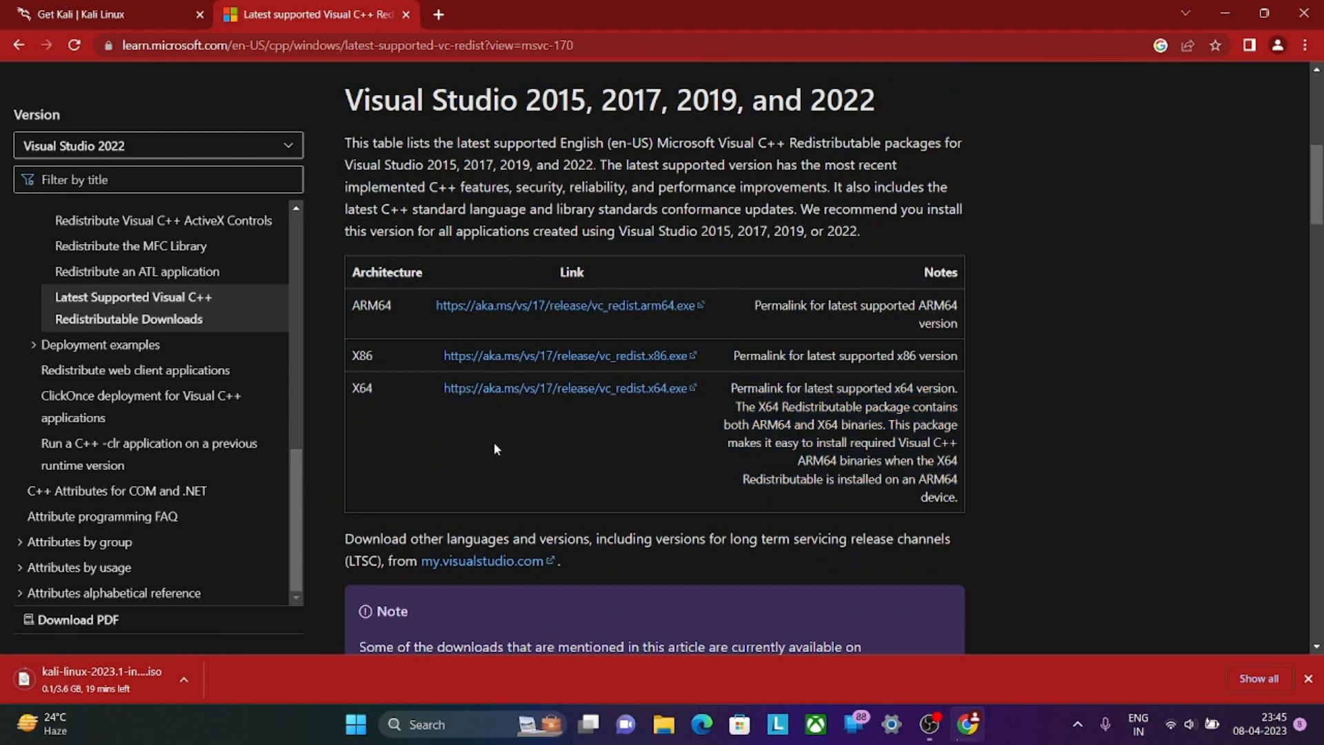
{"action": "left_click", "coordinate": [552, 389]}
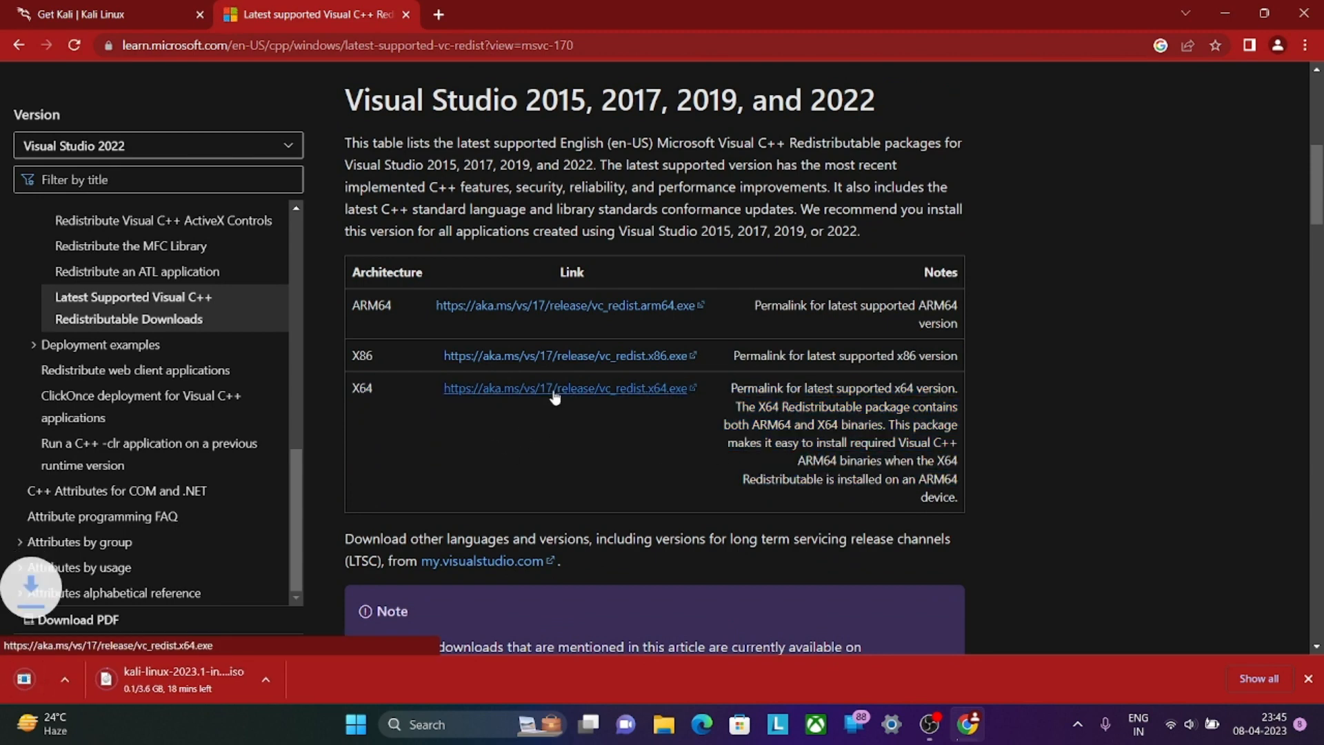
Search Google for "virtual box download" in a new browser tab
{"action": "left_click", "coordinate": [439, 15]}
{"action": "left_click", "coordinate": [625, 324]}
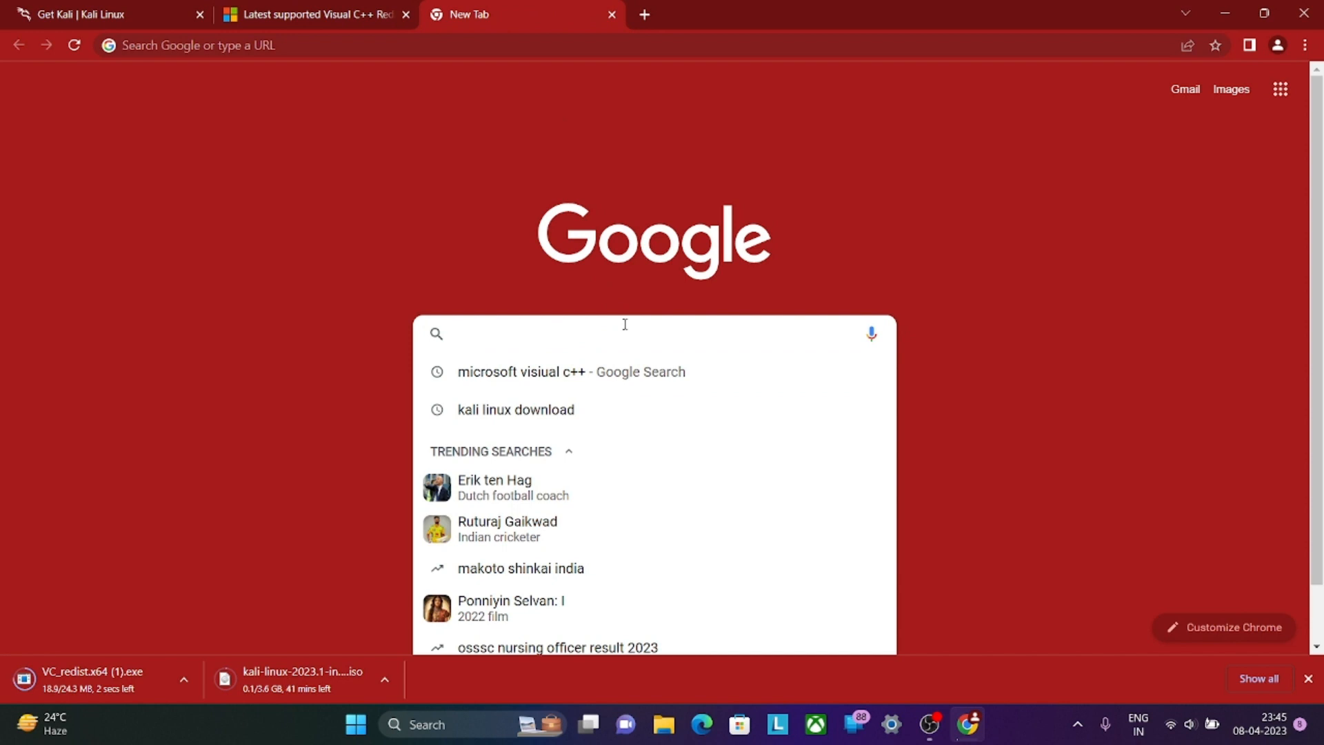
{"action": "type", "text": "virta"}
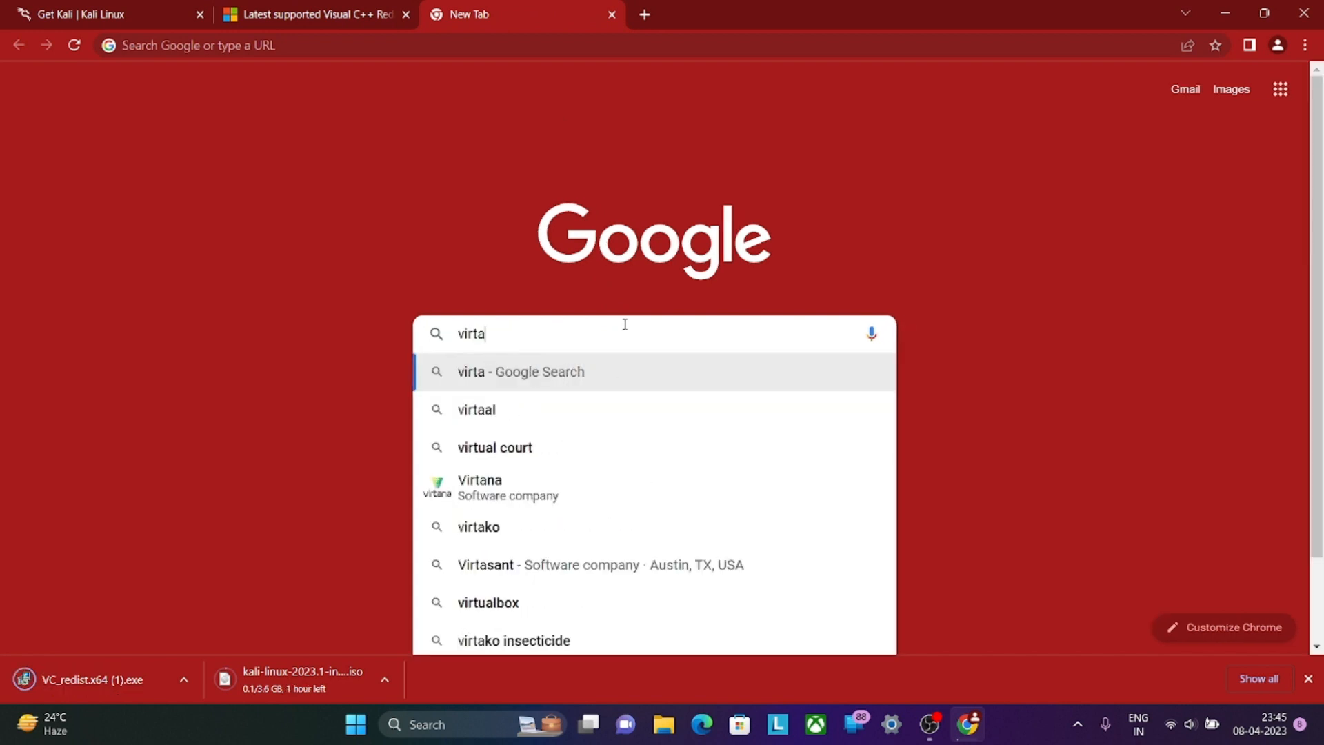
{"action": "key", "text": "BackSpace"}
{"action": "key", "text": "BackSpace"}
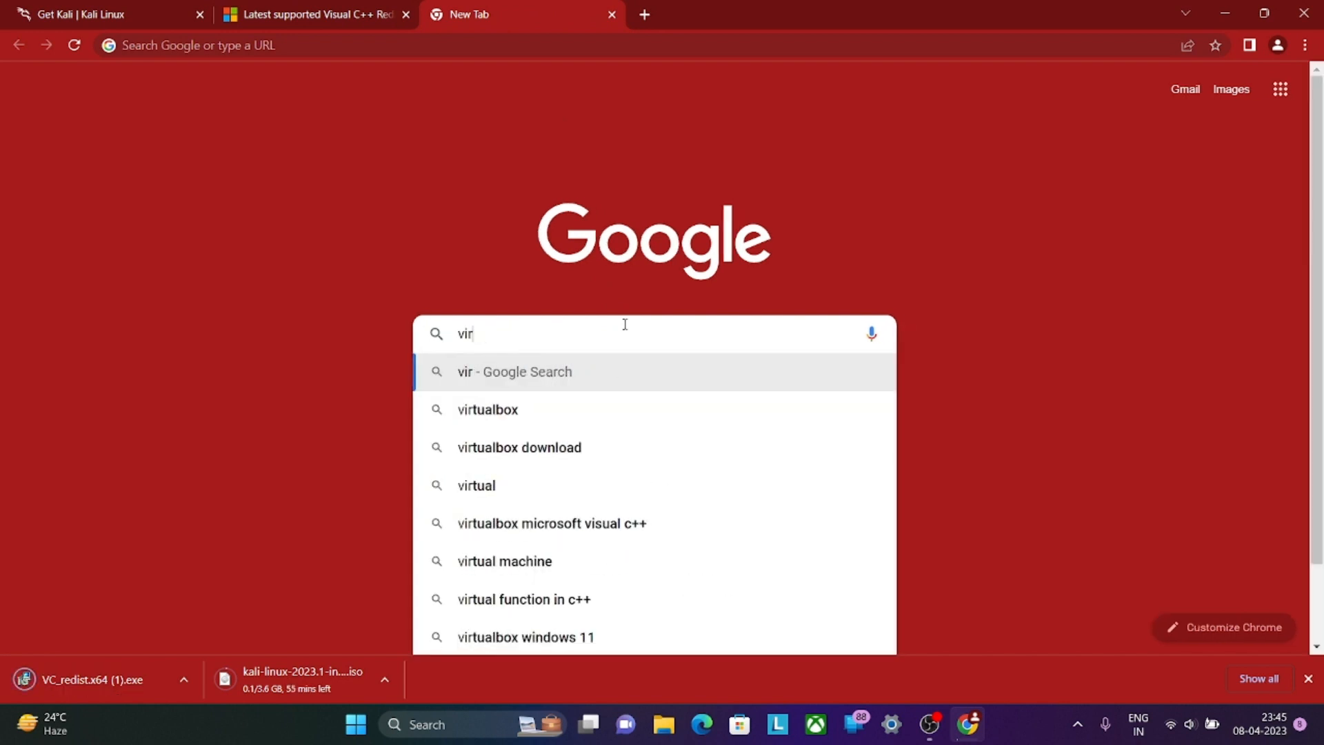
{"action": "type", "text": "tual "}
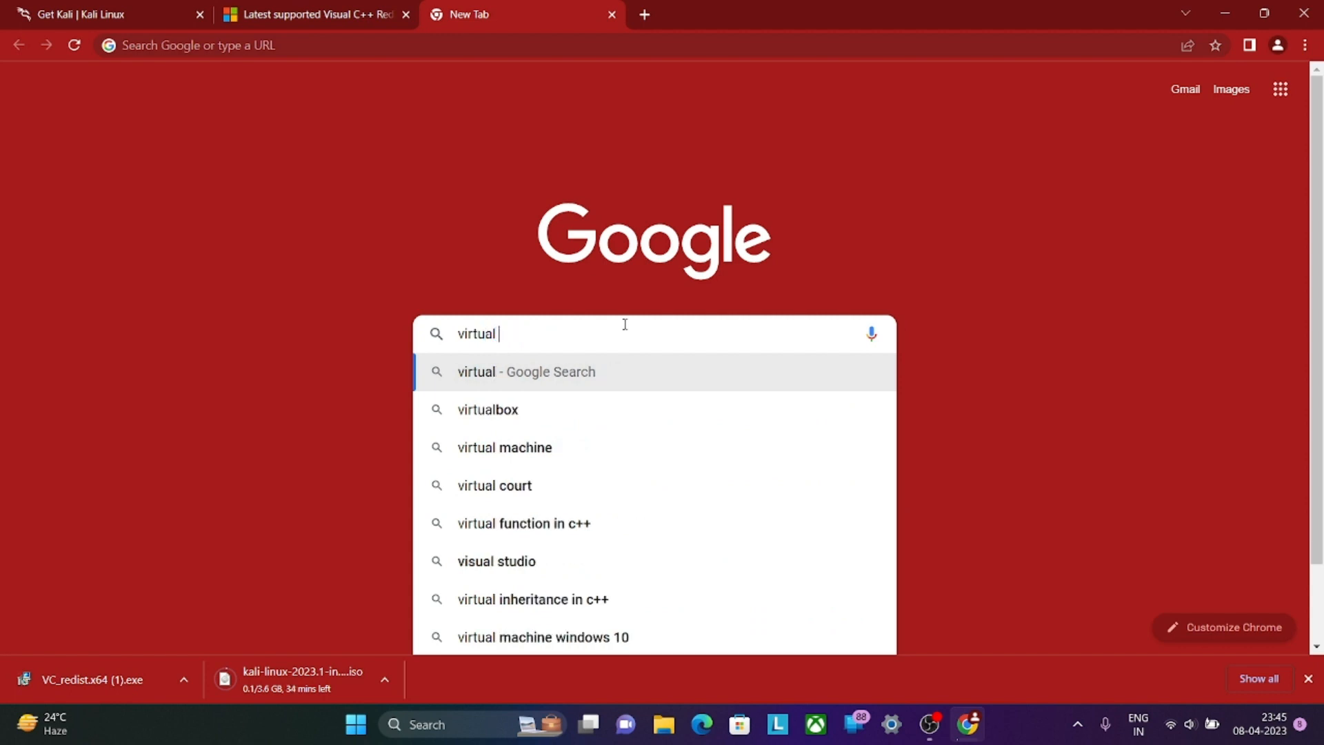
{"action": "type", "text": "box d"}
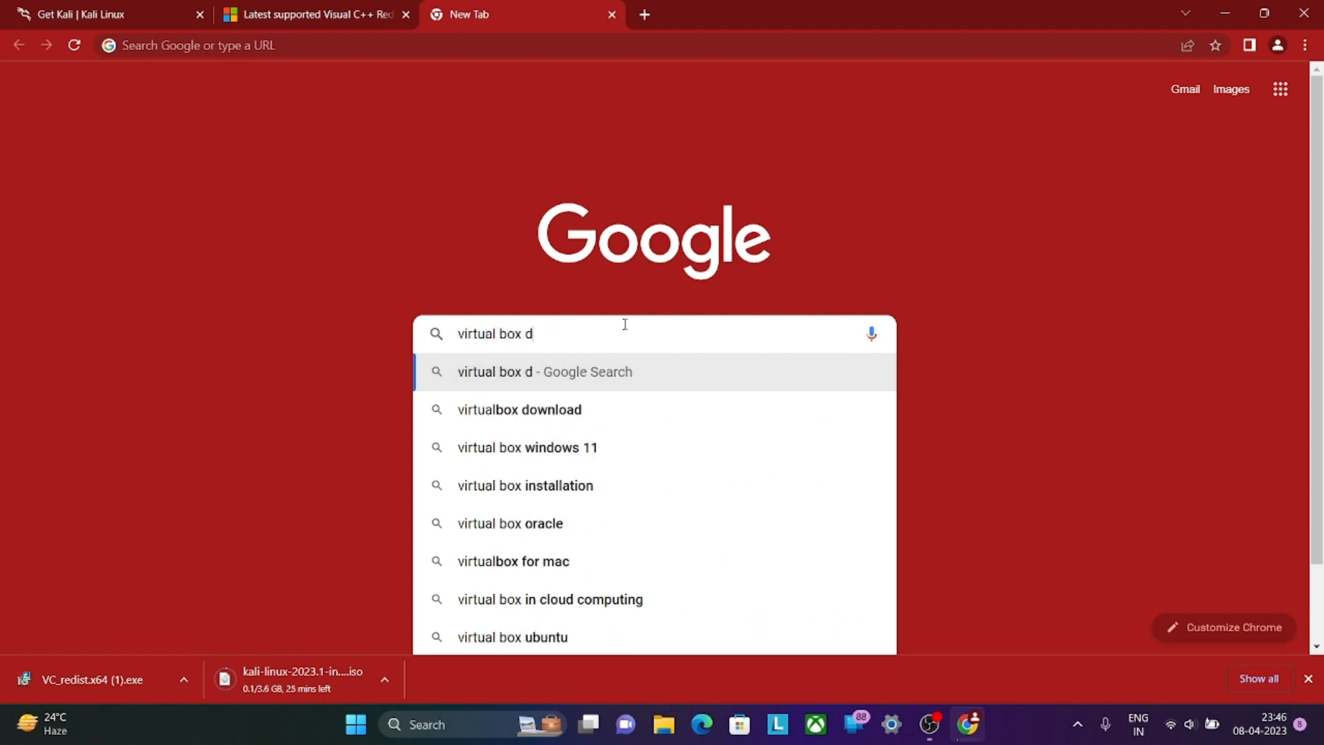
{"action": "type", "text": "ownloa"}
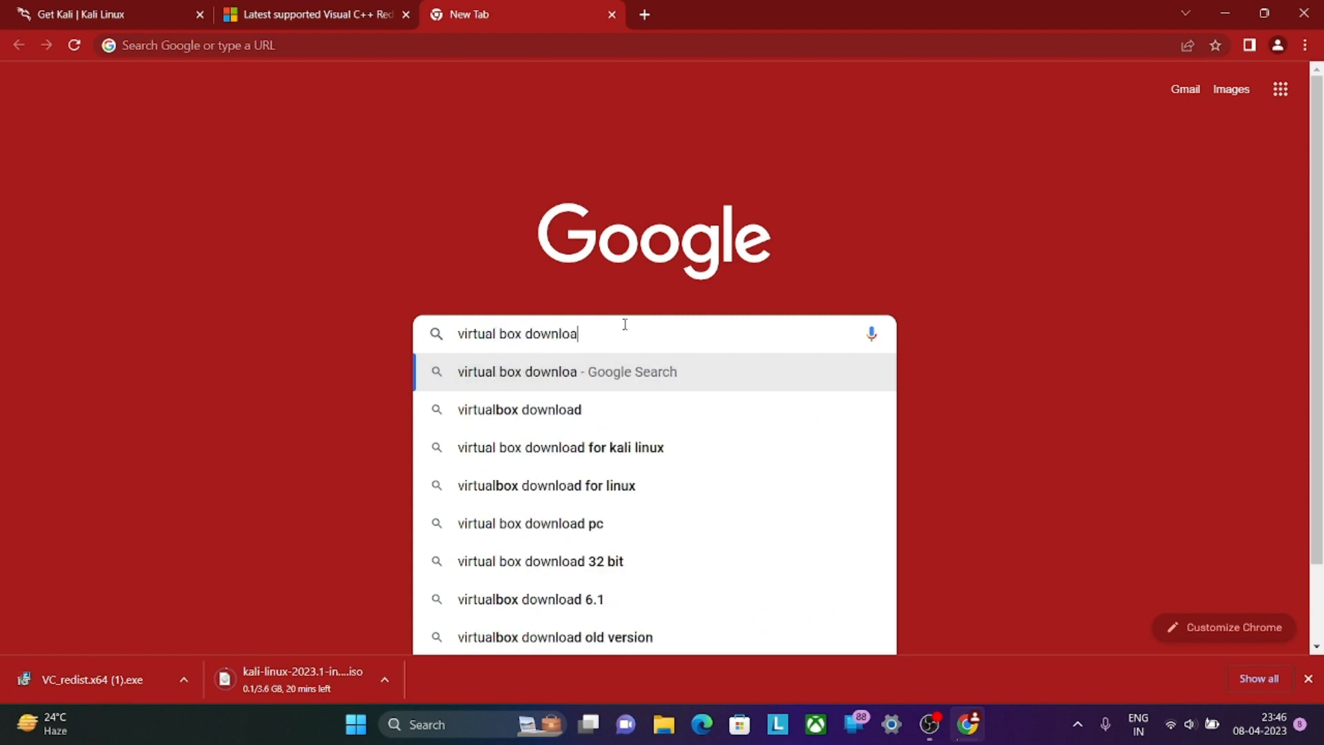
{"action": "type", "text": "d"}
{"action": "key", "text": "Return"}
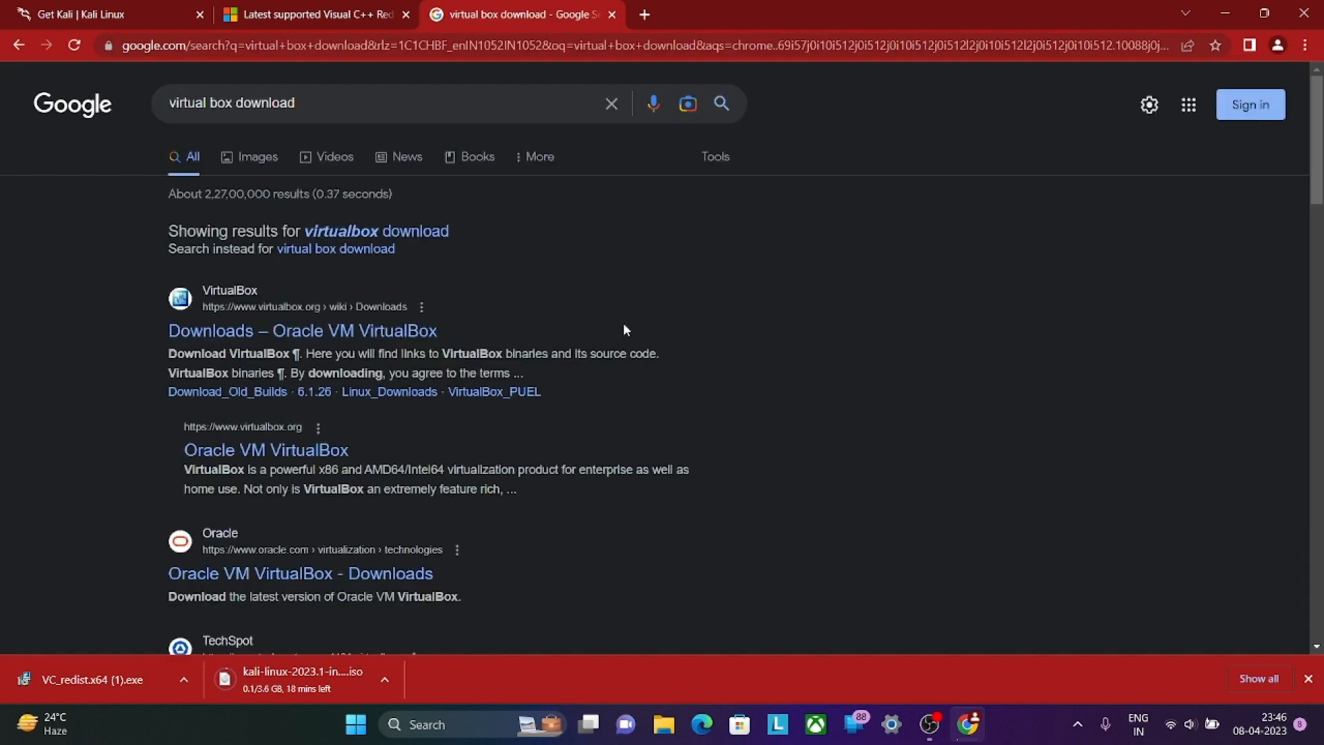
Open the Oracle VM VirtualBox downloads page and start downloading the VirtualBox 7.0.6 package for Windows hosts
{"action": "left_click", "coordinate": [363, 341]}
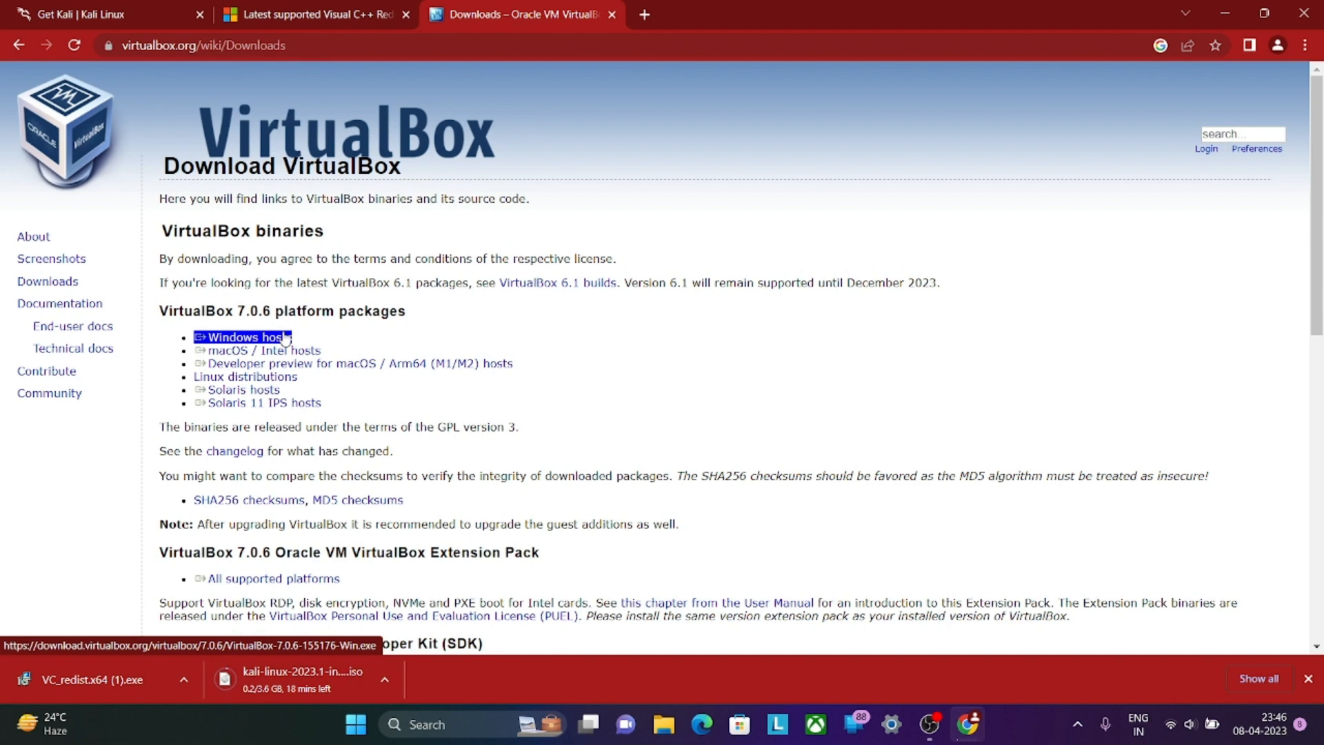
{"action": "left_click", "coordinate": [286, 338]}
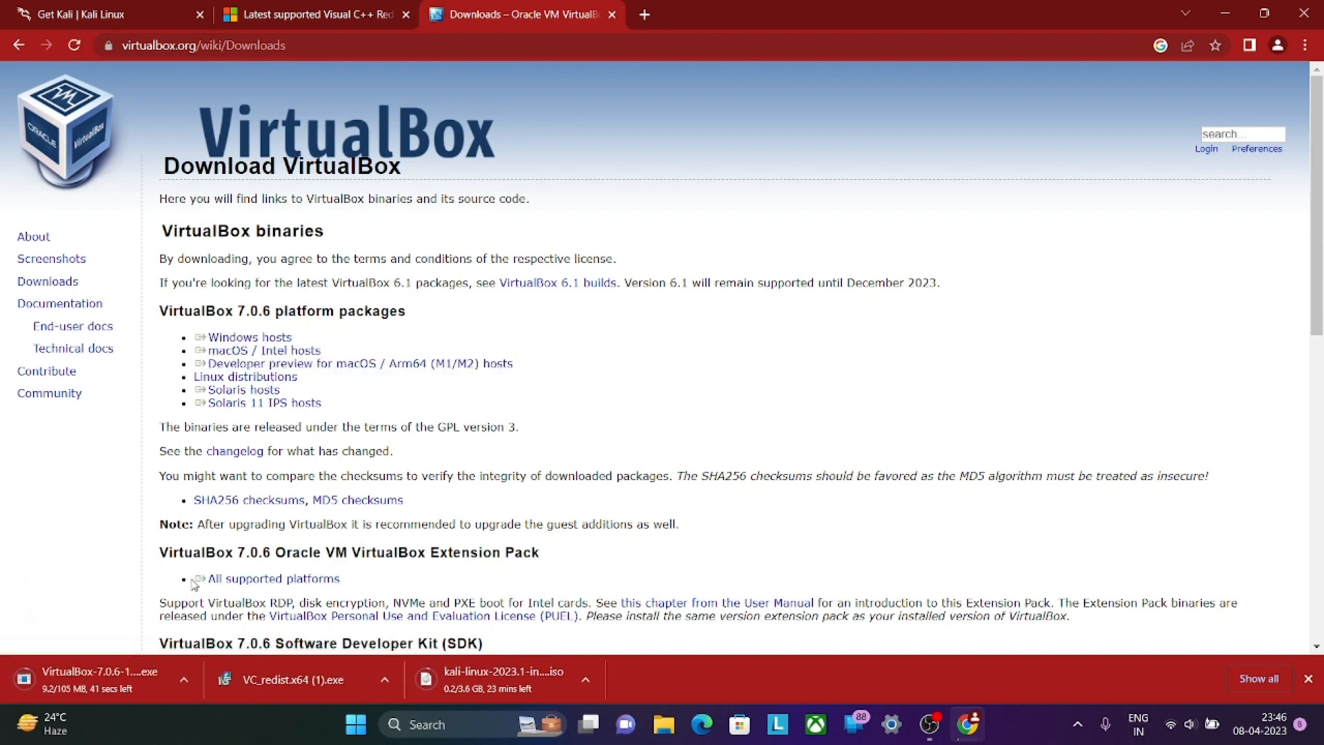
Open the browser's download list and cancel the running VirtualBox installer and Kali Linux ISO downloads
{"action": "key", "text": "ctrl+j"}
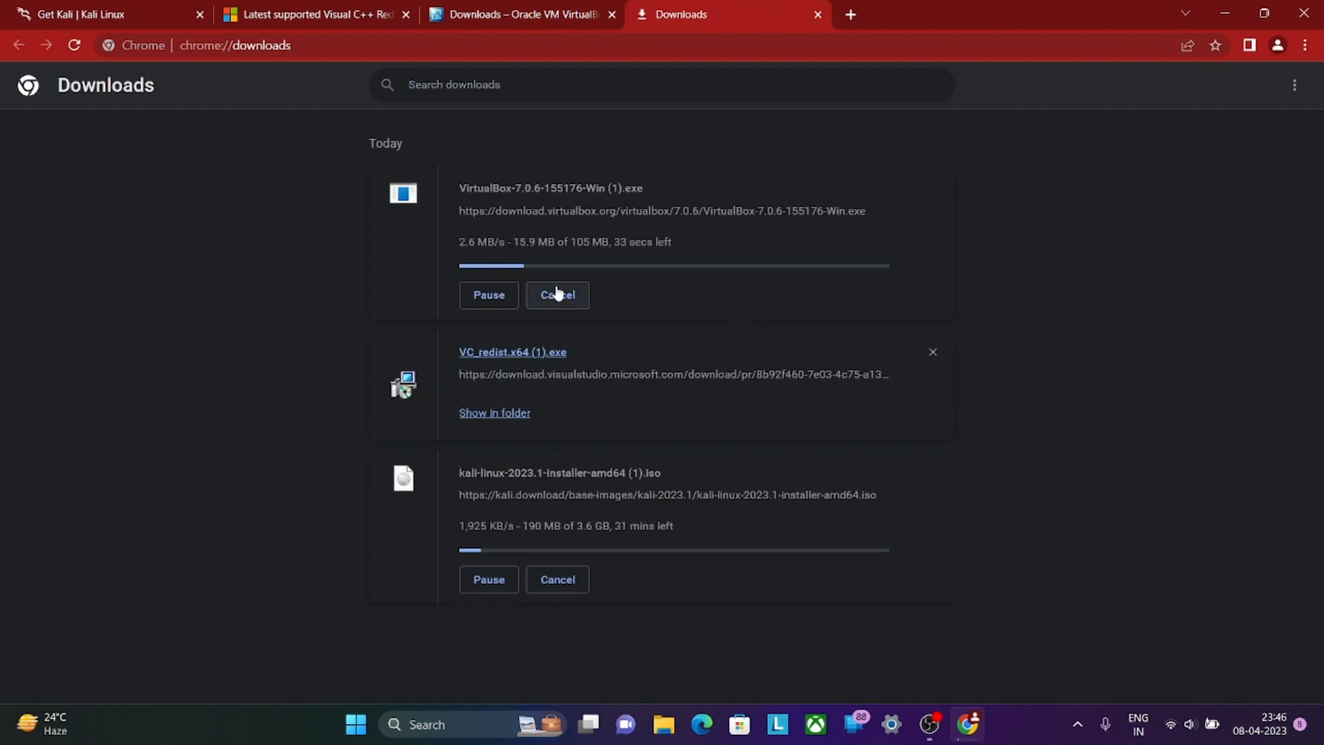
{"action": "left_click", "coordinate": [560, 294]}
{"action": "left_click", "coordinate": [554, 532]}
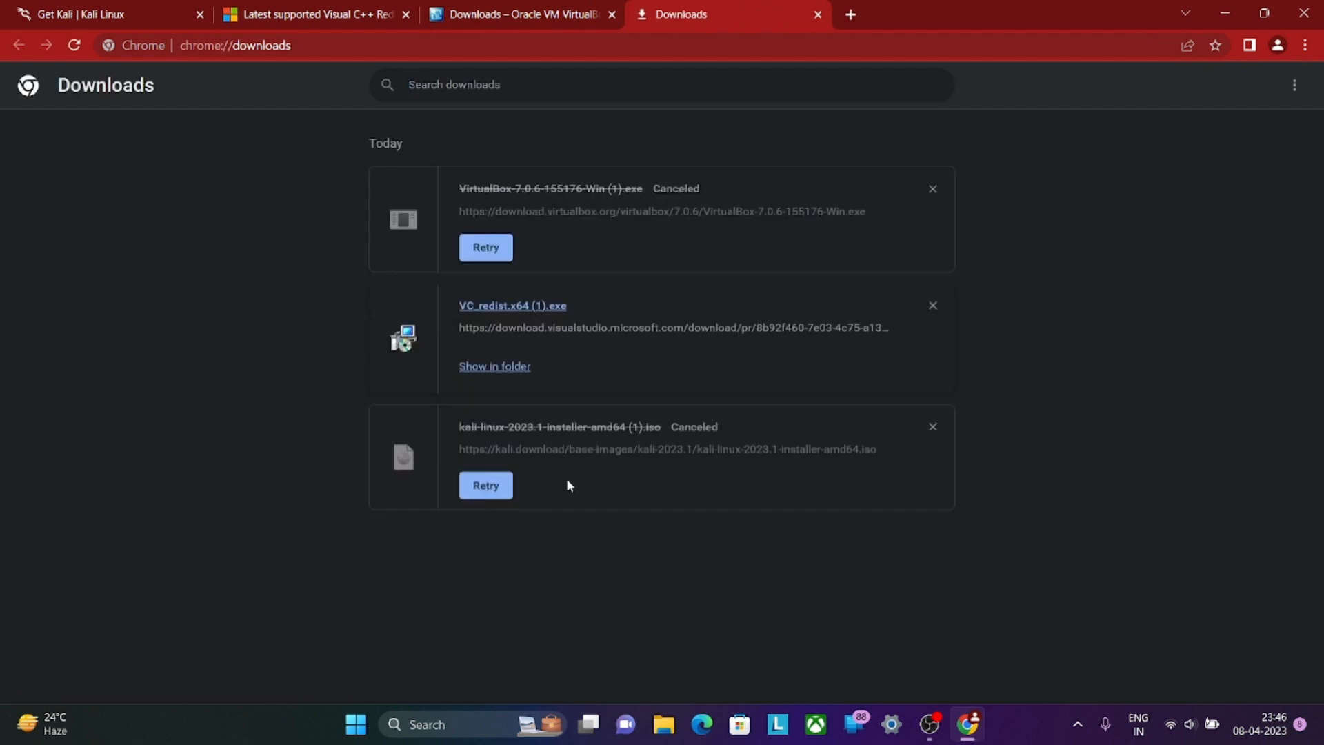
Minimize the browser and open the New Volume (D:) drive containing the installers in a maximized File Explorer window
{"action": "left_click", "coordinate": [1225, 12]}
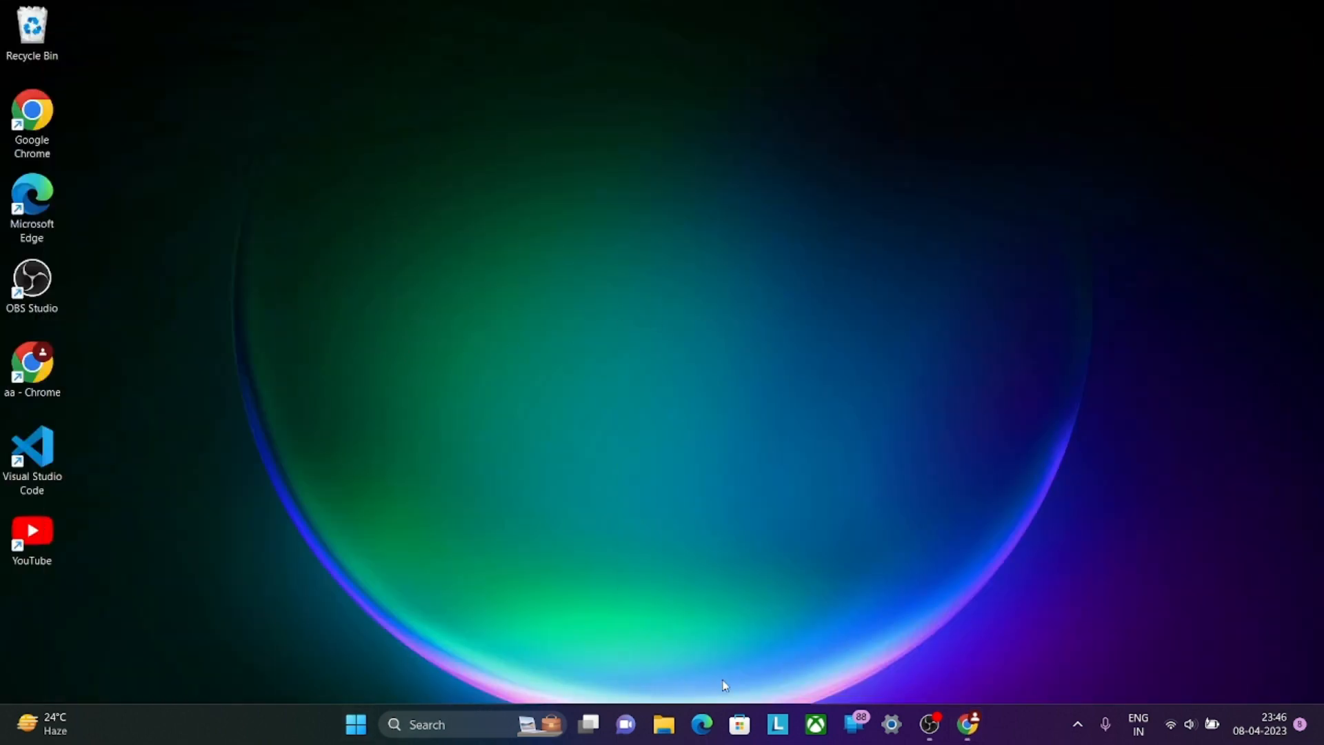
{"action": "left_click", "coordinate": [668, 723]}
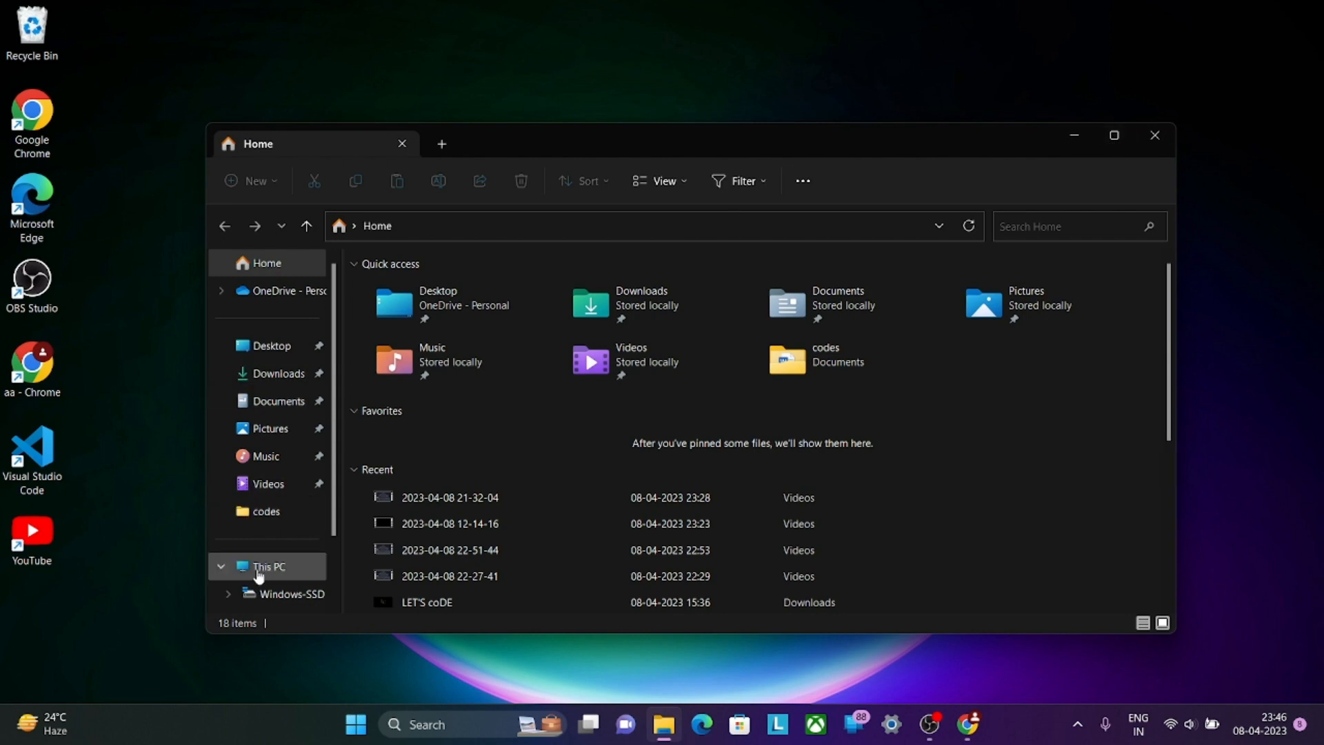
{"action": "left_click", "coordinate": [261, 570]}
{"action": "double_click", "coordinate": [683, 298]}
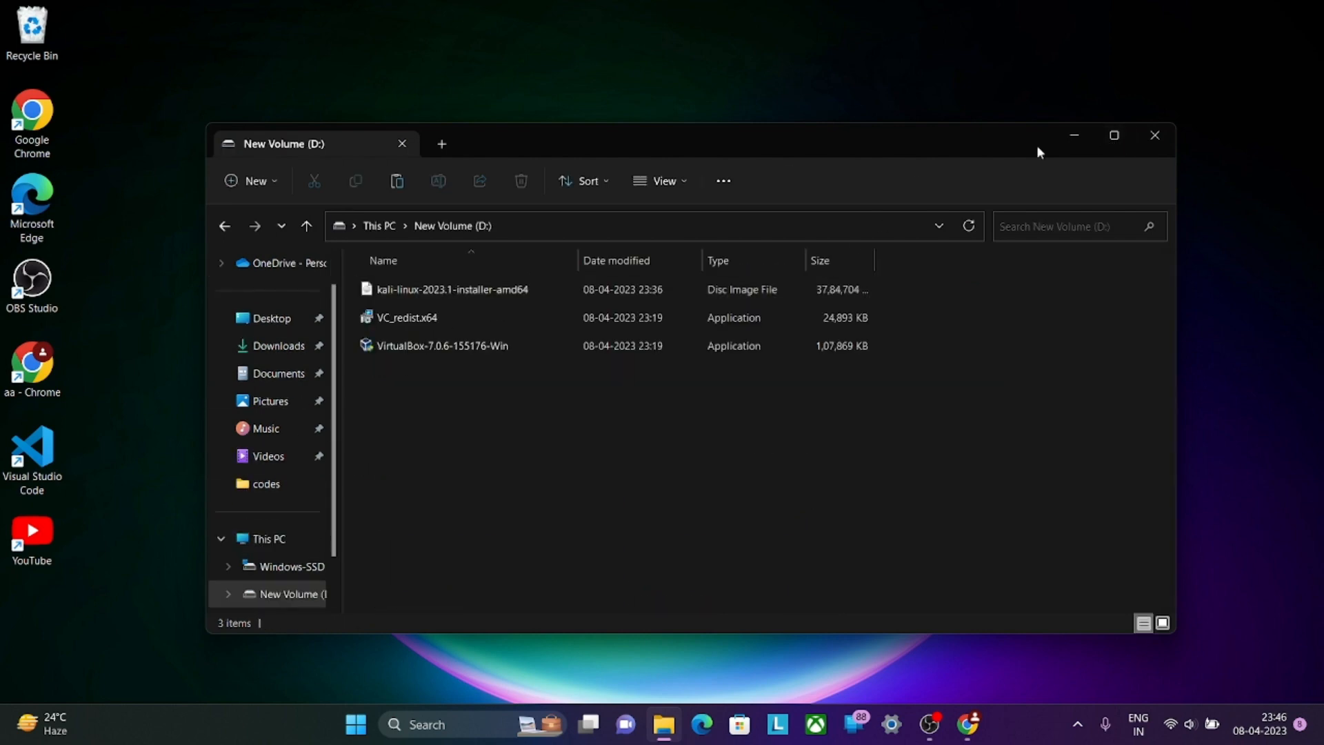
{"action": "left_click", "coordinate": [1112, 136]}
{"action": "left_click_drag", "start_coordinate": [188, 304], "coordinate": [521, 157]}
{"action": "left_click", "coordinate": [346, 313]}
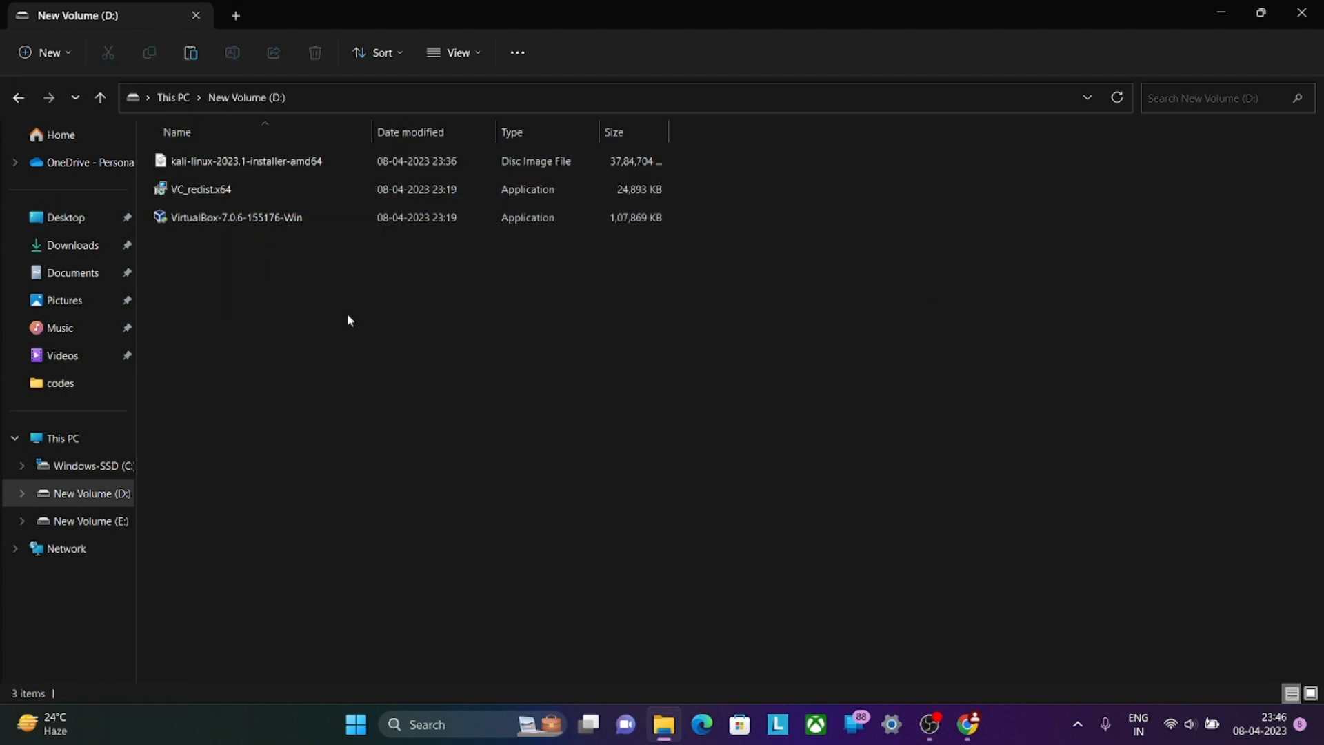
Run VC_redist.x64, accept the license terms, install the Visual C++ 2015-2022 Redistributable, and close the setup without restarting
{"action": "double_click", "coordinate": [548, 192]}
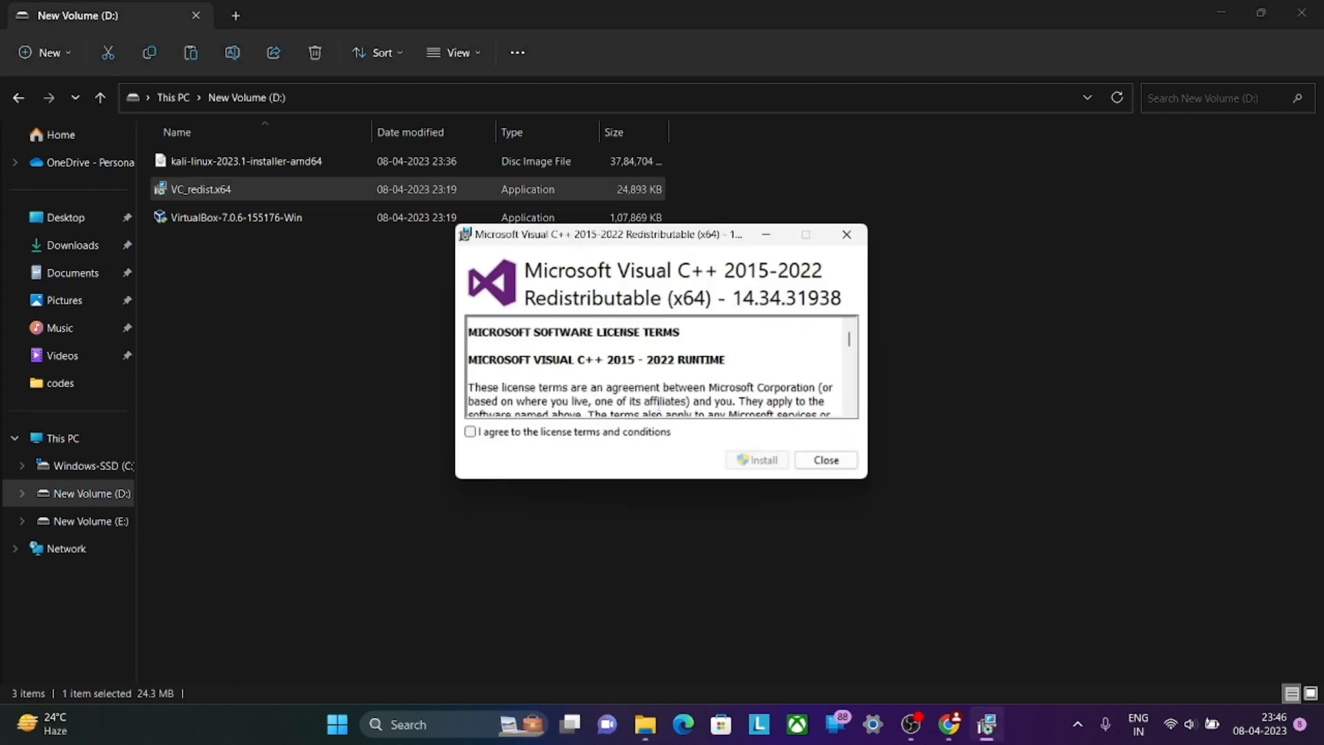
{"action": "left_click", "coordinate": [470, 431]}
{"action": "left_click", "coordinate": [744, 459]}
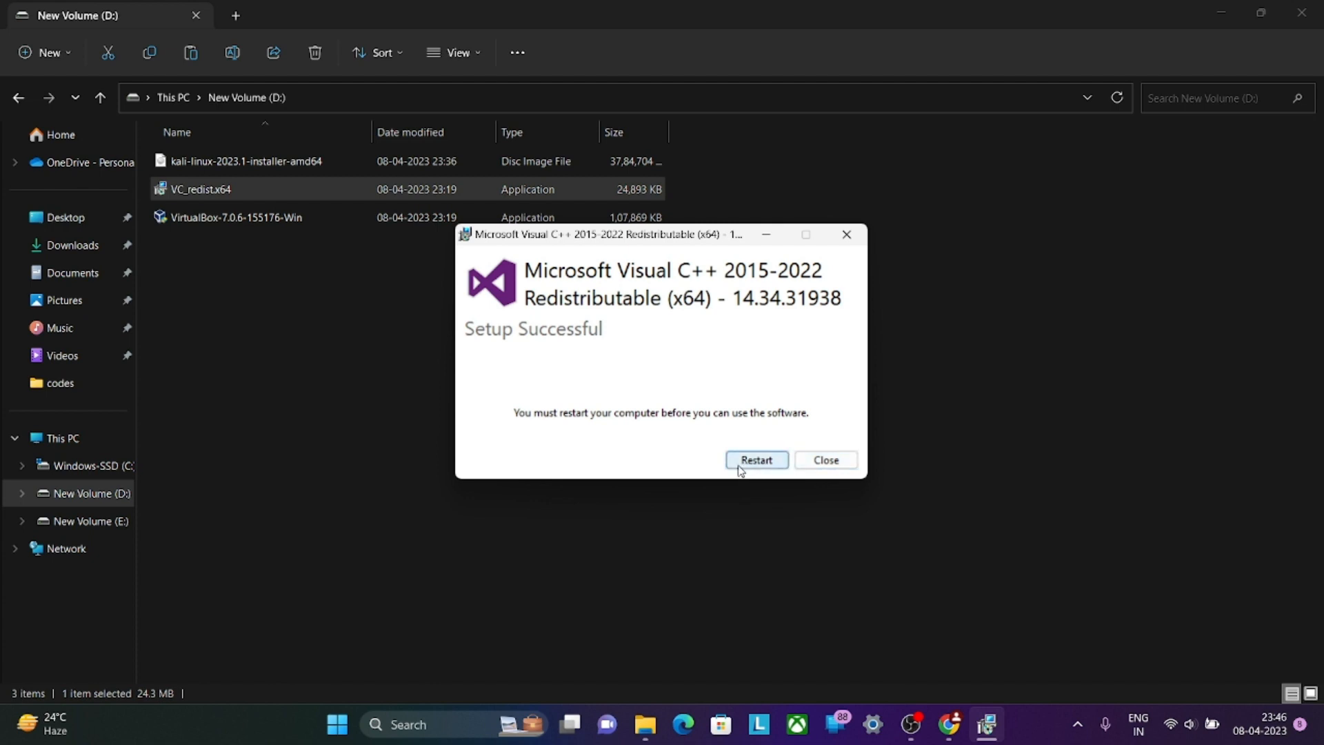
{"action": "left_click", "coordinate": [810, 460]}
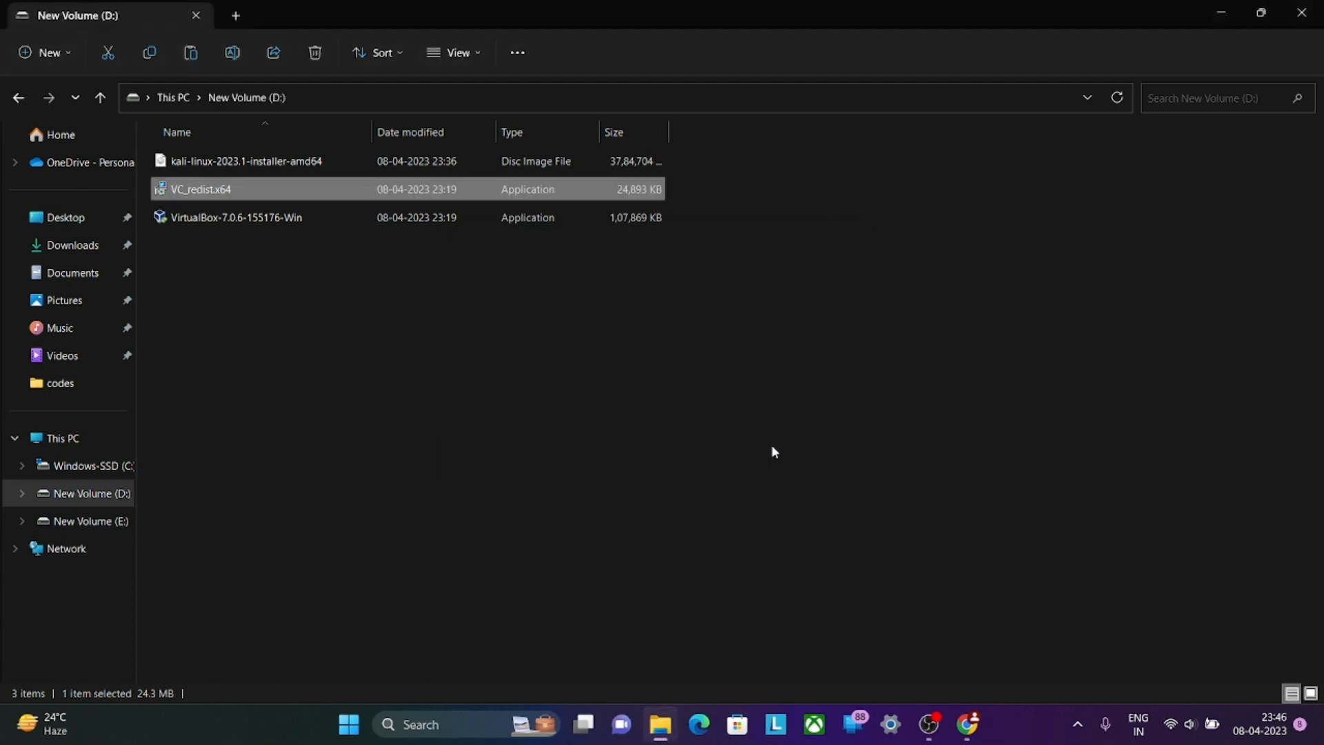
Run the VirtualBox-7.0.6-155176-Win installer and install with the default options, accepting the network interfaces and missing Python dependencies warnings
{"action": "double_click", "coordinate": [490, 217]}
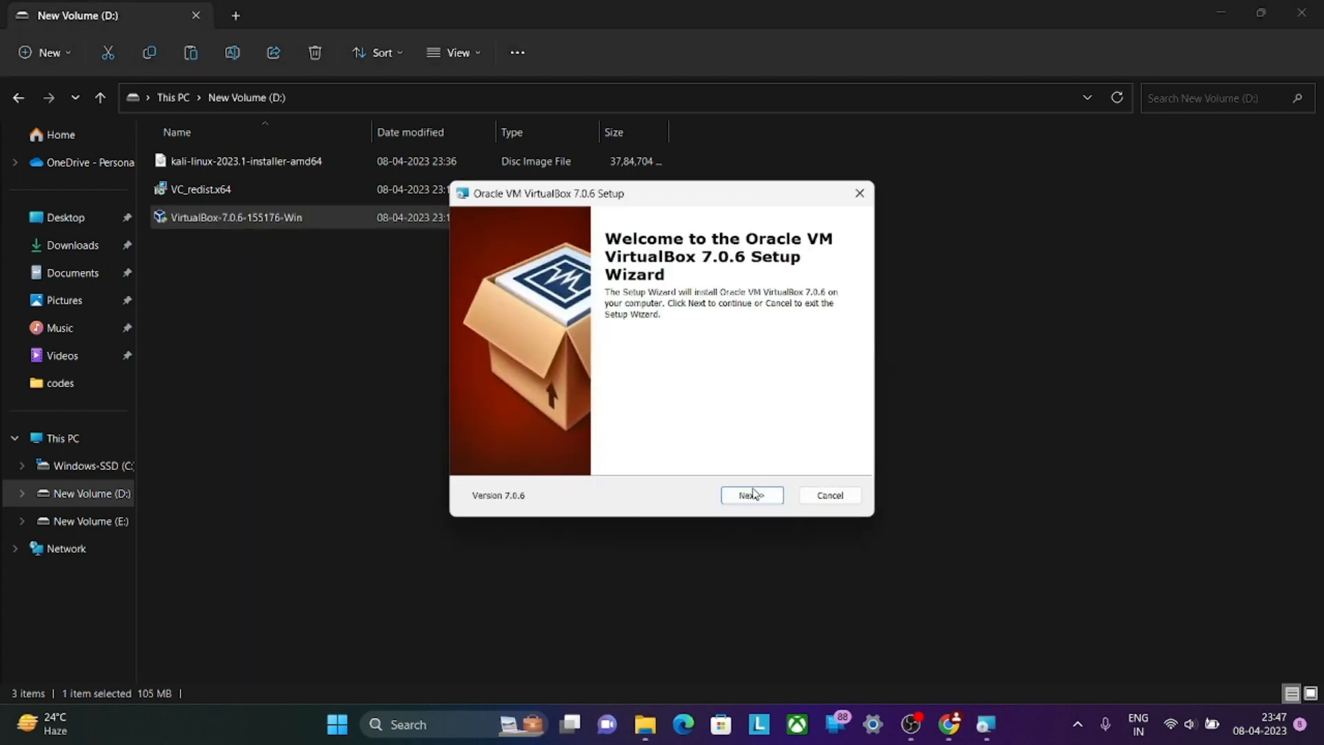
{"action": "left_click", "coordinate": [753, 495]}
{"action": "left_click", "coordinate": [757, 495]}
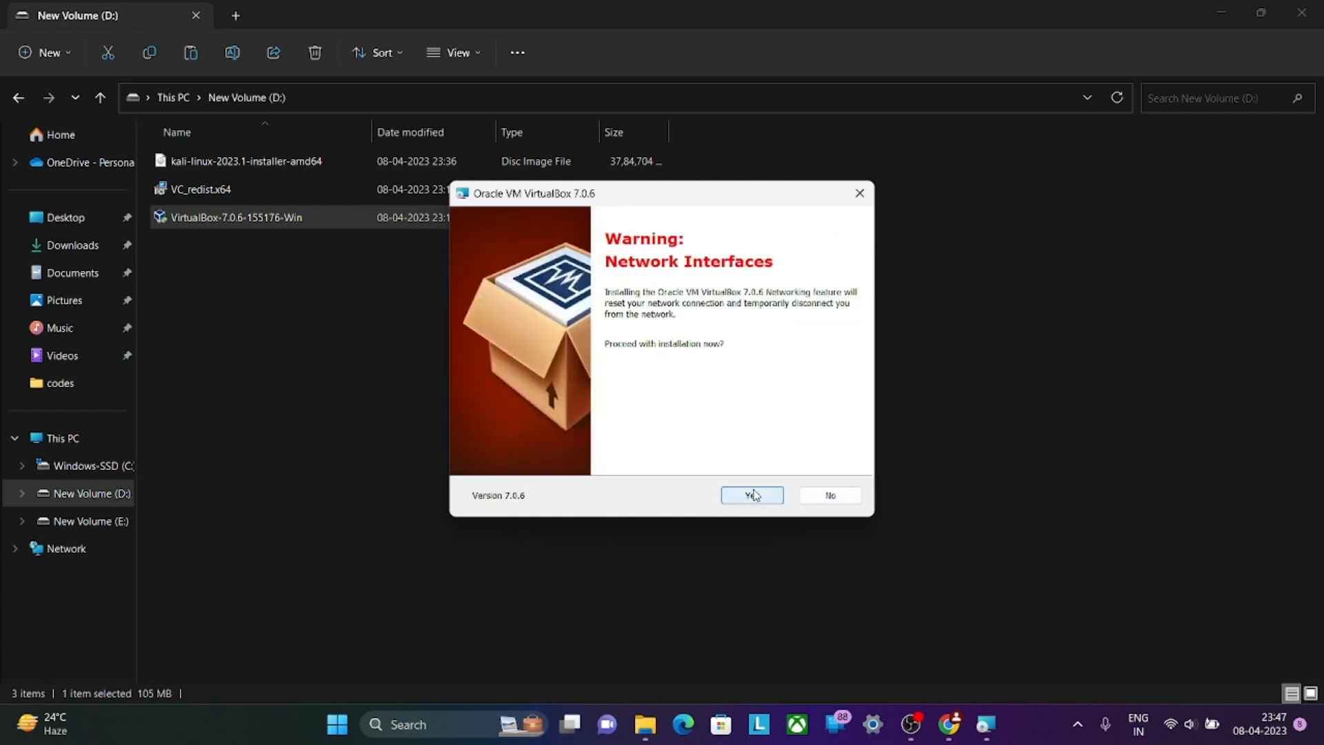
{"action": "left_click", "coordinate": [750, 493]}
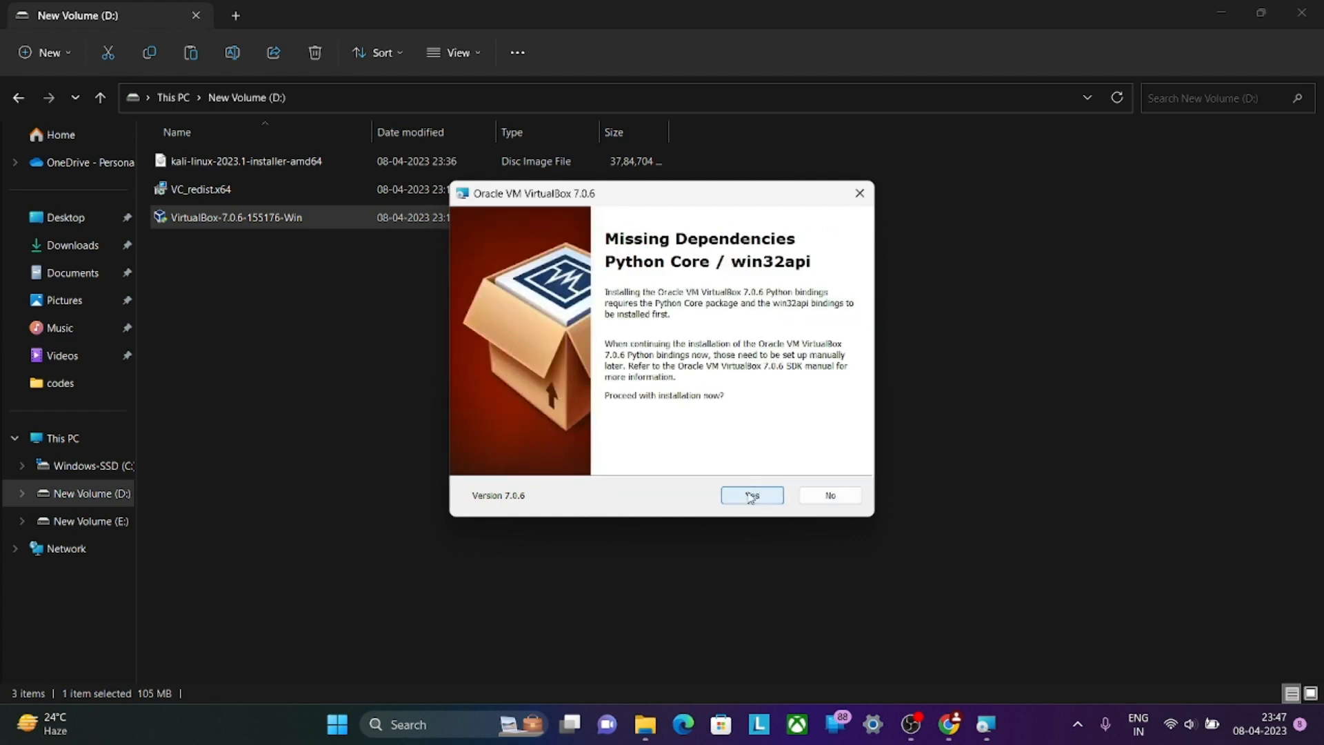
{"action": "left_click", "coordinate": [751, 497]}
{"action": "left_click", "coordinate": [747, 496]}
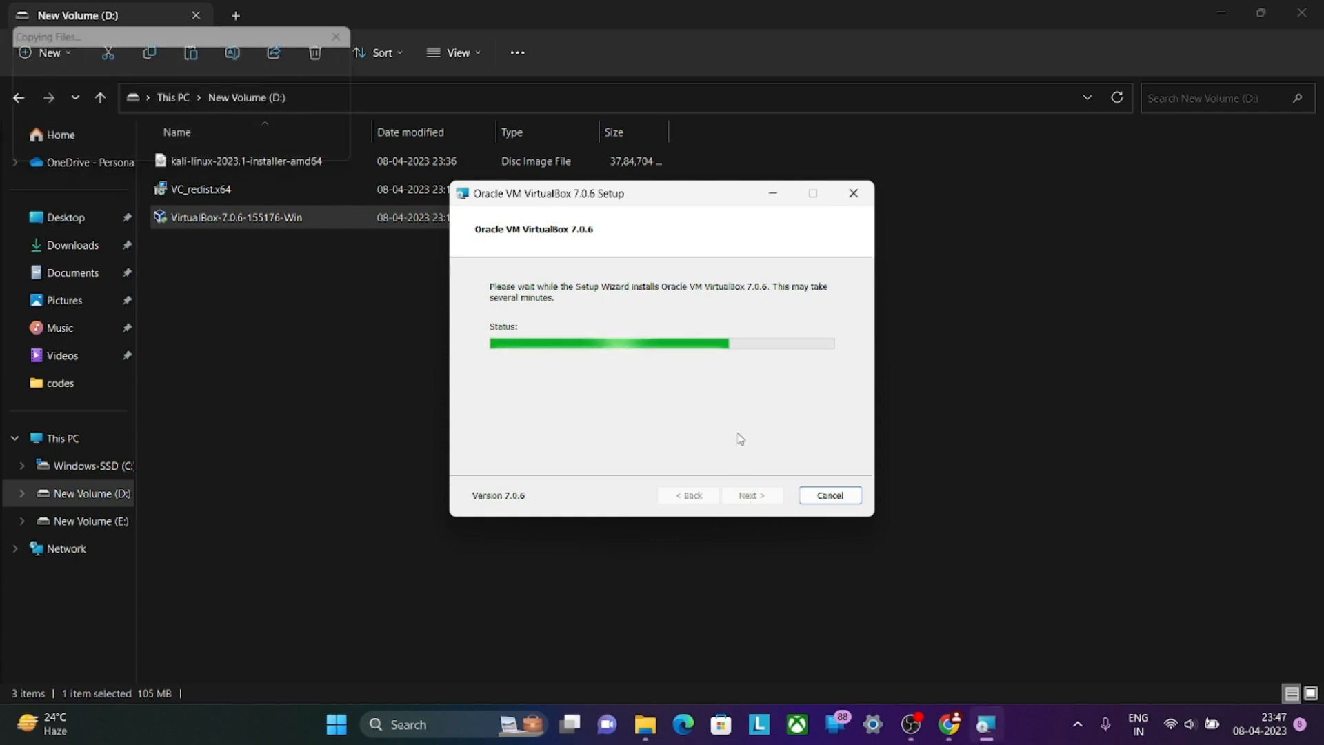
{"action": "left_click", "coordinate": [751, 497]}
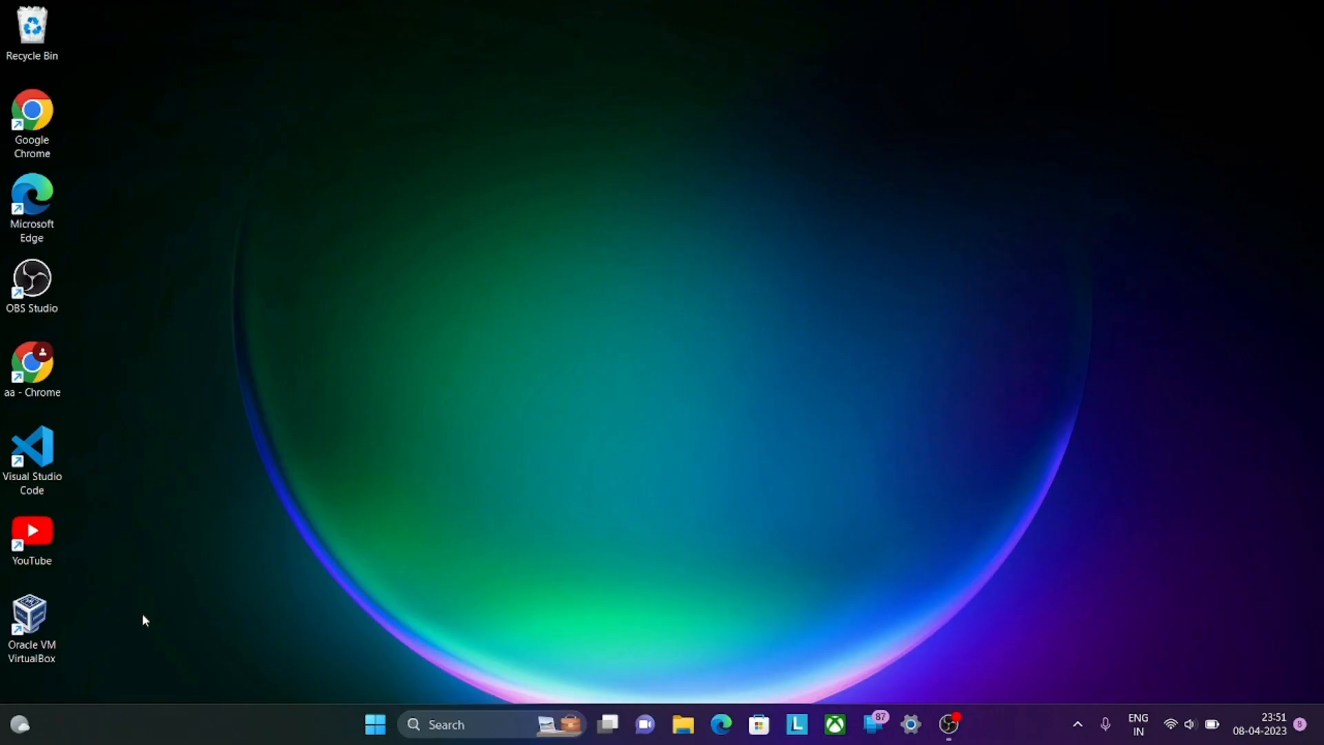
Launch Oracle VM VirtualBox and begin creating a new virtual machine named "linux", keeping the type as Linux
{"action": "left_click_drag", "start_coordinate": [145, 619], "coordinate": [15, 641]}
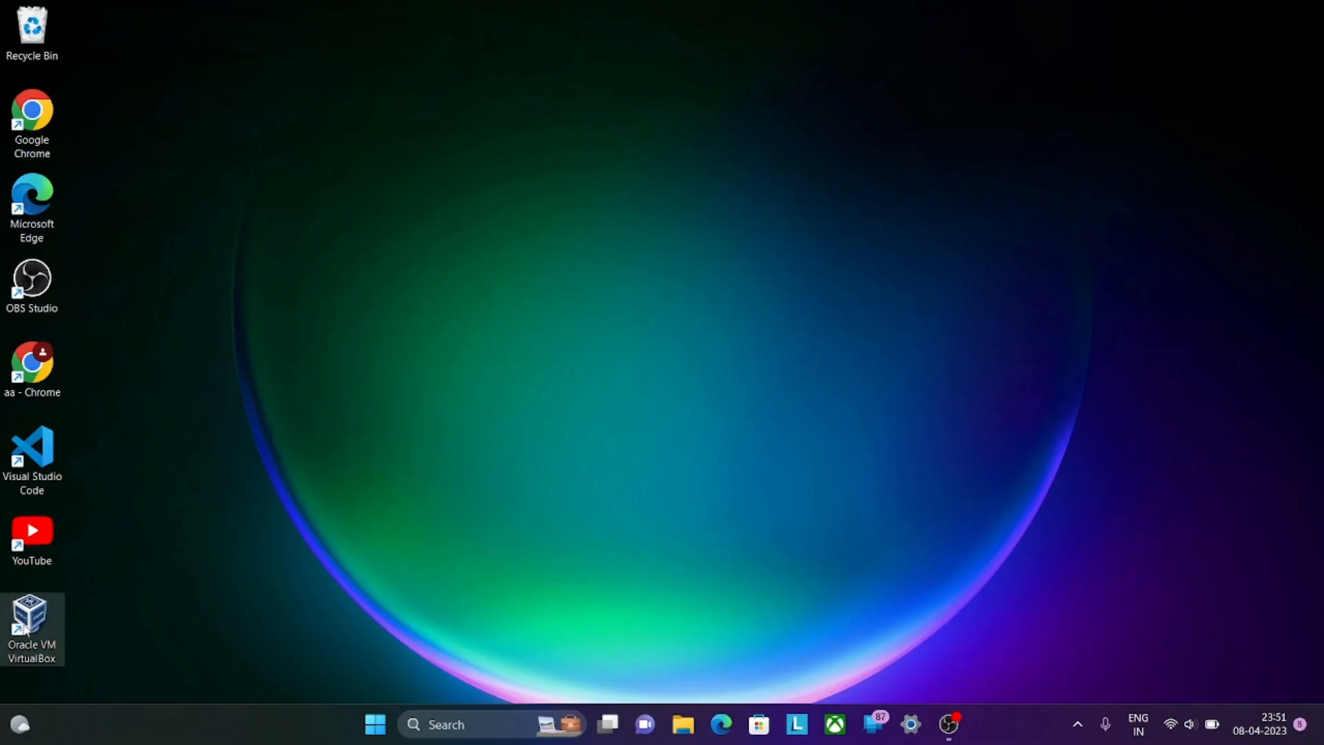
{"action": "double_click", "coordinate": [27, 621]}
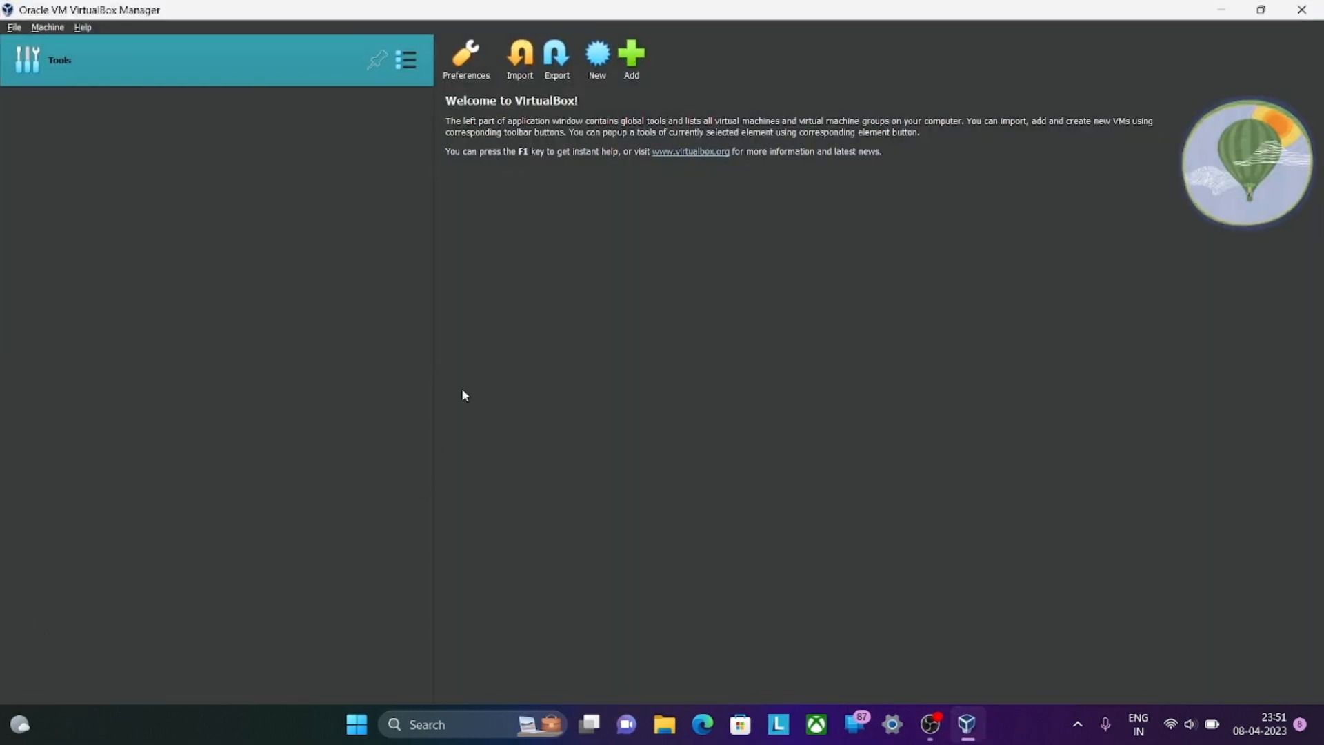
{"action": "left_click", "coordinate": [597, 58]}
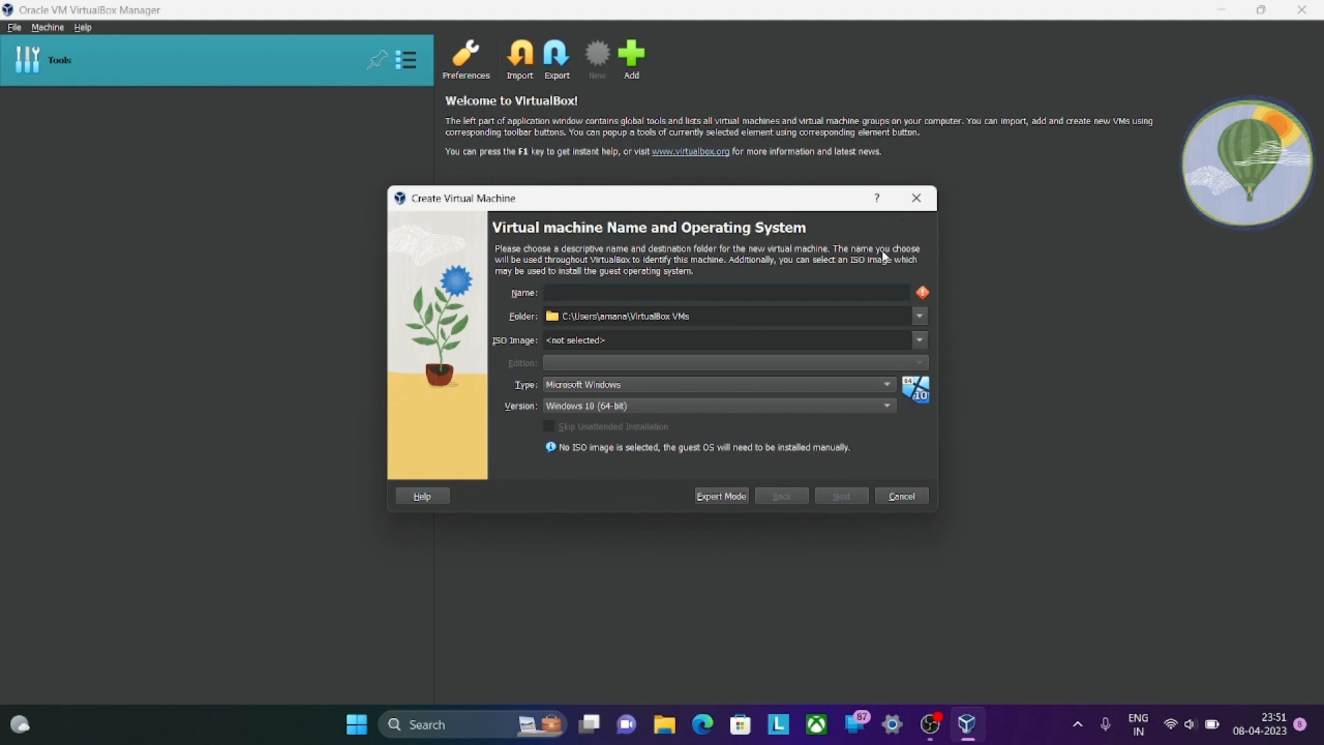
{"action": "type", "text": "linux"}
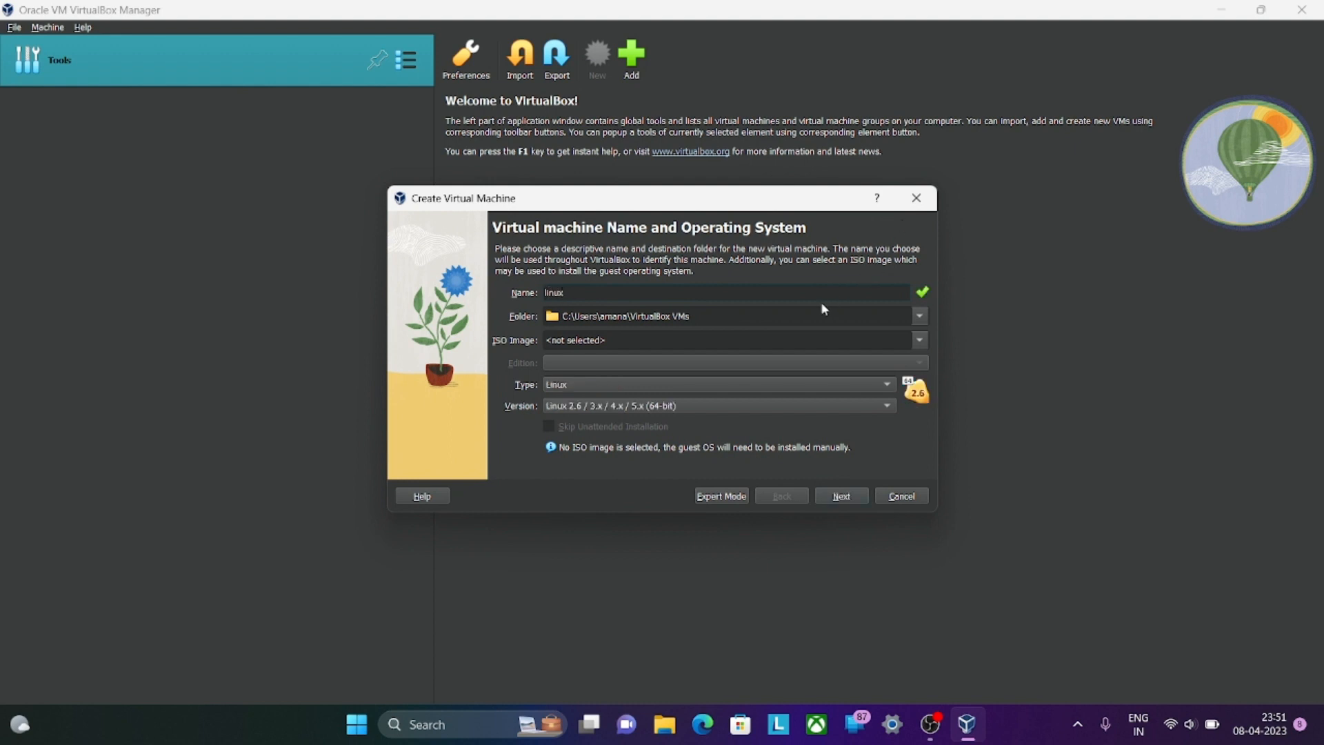
{"action": "left_click", "coordinate": [755, 385]}
{"action": "left_click", "coordinate": [689, 386]}
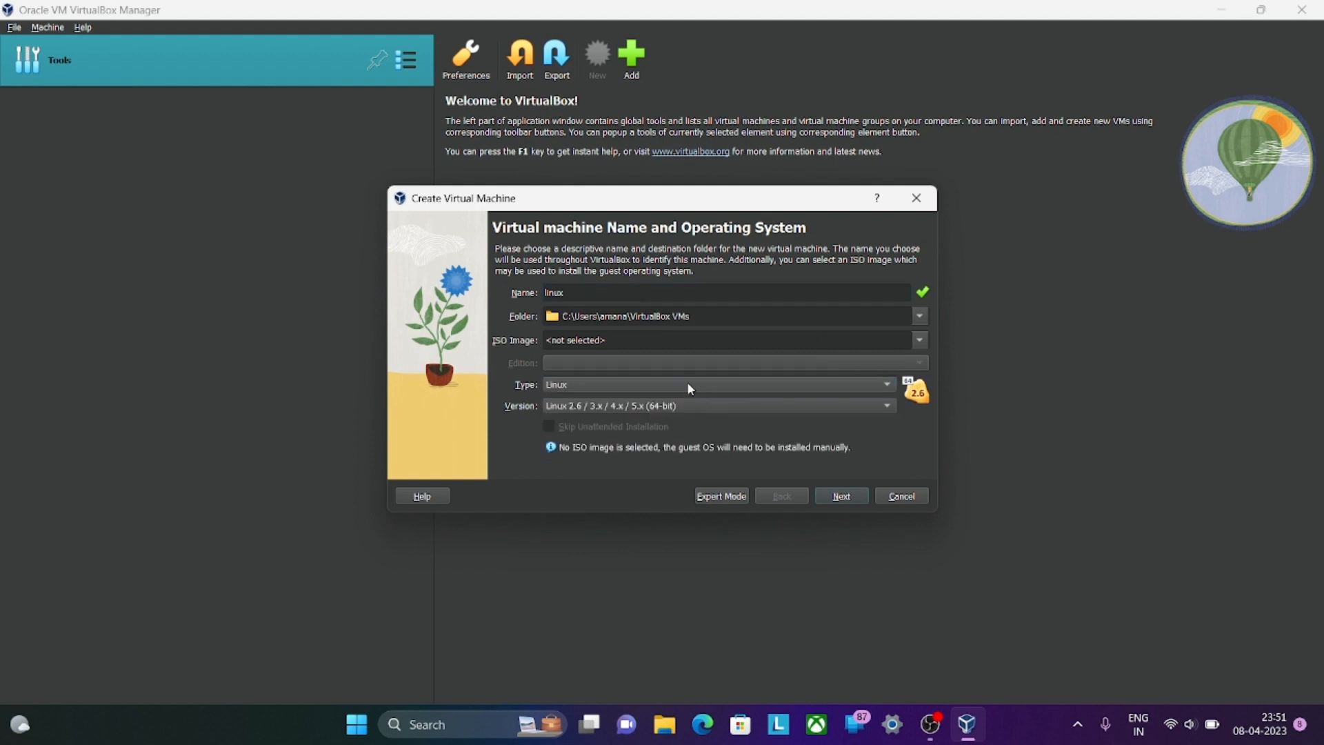
Set the new machine's folder to the New Volume (E:) drive and its version to Debian (64-bit)
{"action": "left_click", "coordinate": [696, 317]}
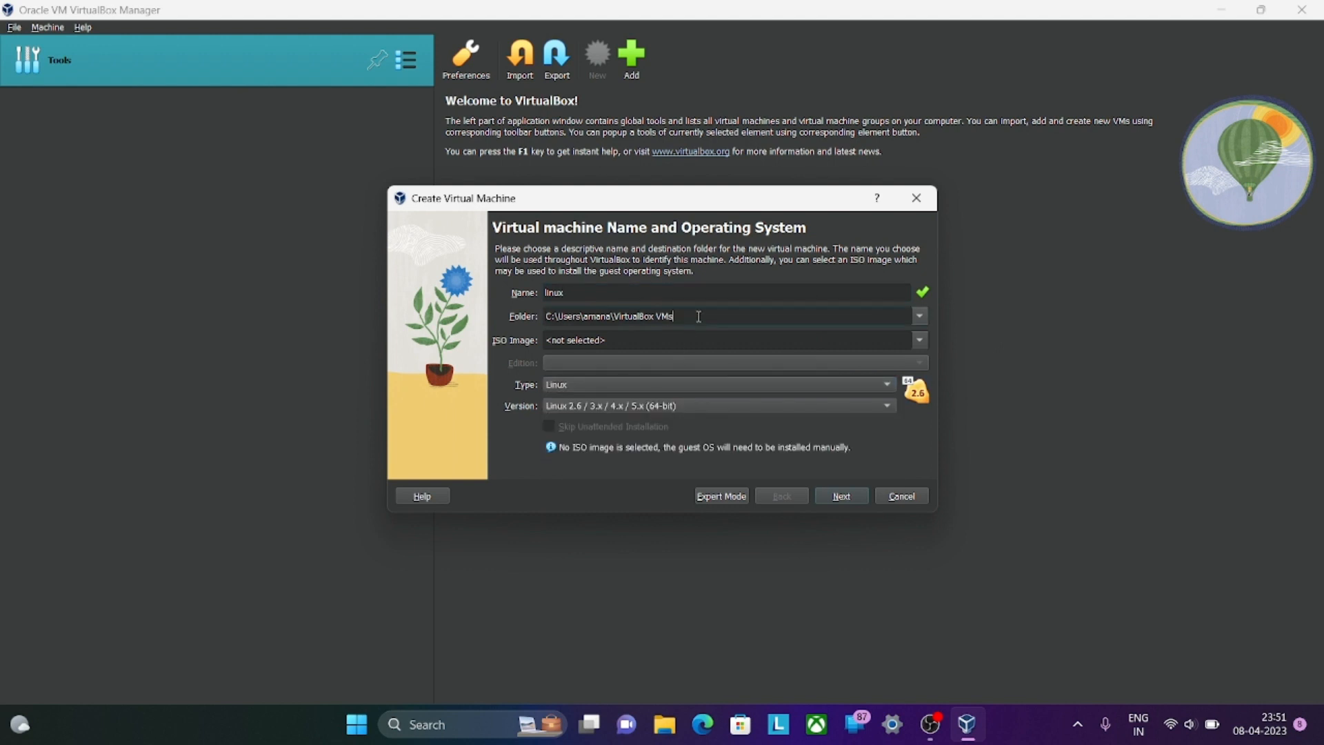
{"action": "left_click", "coordinate": [920, 315]}
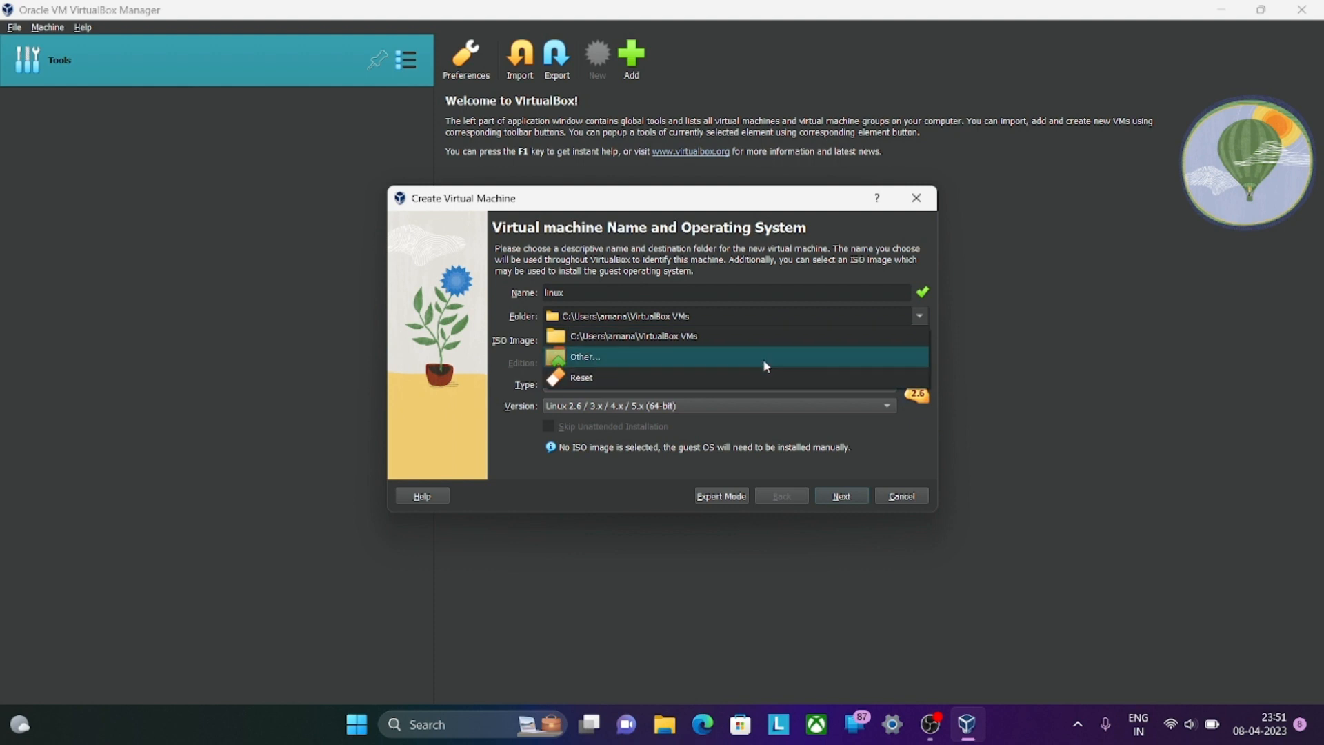
{"action": "left_click", "coordinate": [762, 359]}
{"action": "scroll", "coordinate": [485, 486], "scroll_direction": "down", "scroll_amount": 4}
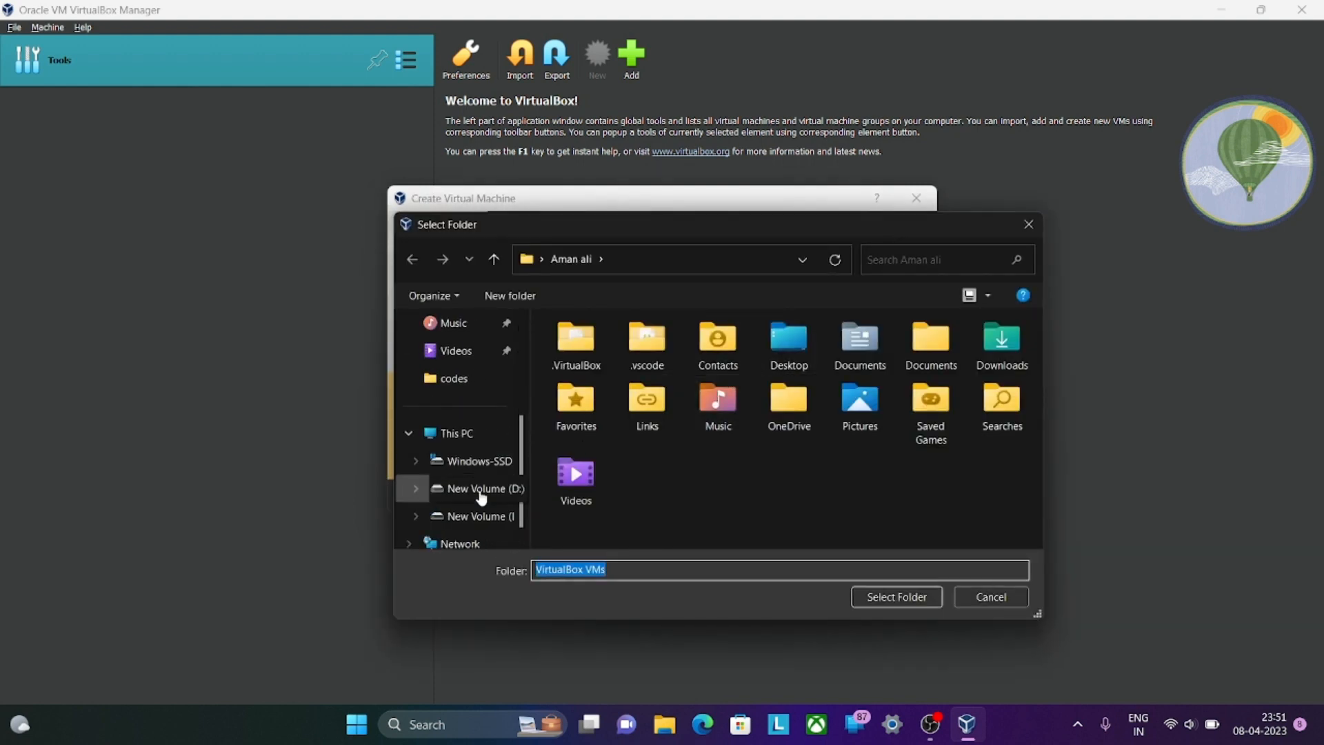
{"action": "left_click", "coordinate": [480, 515]}
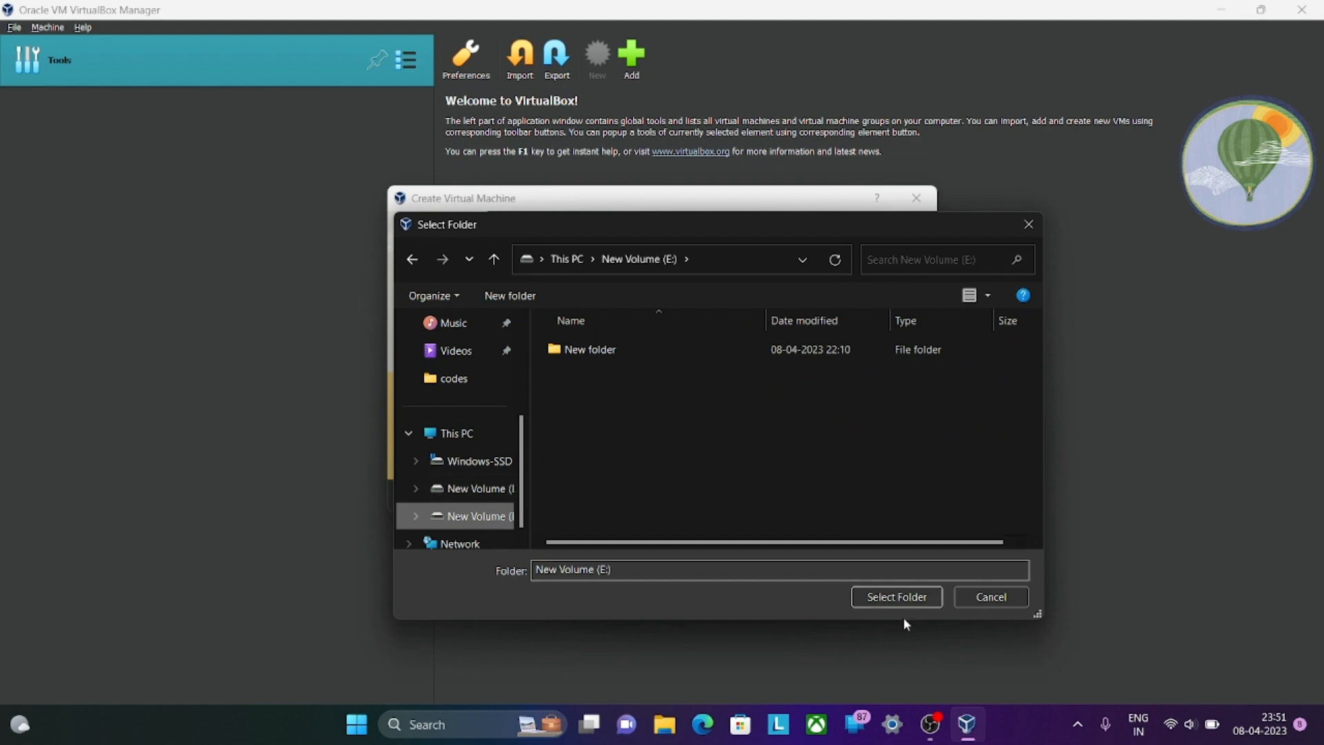
{"action": "left_click", "coordinate": [887, 599]}
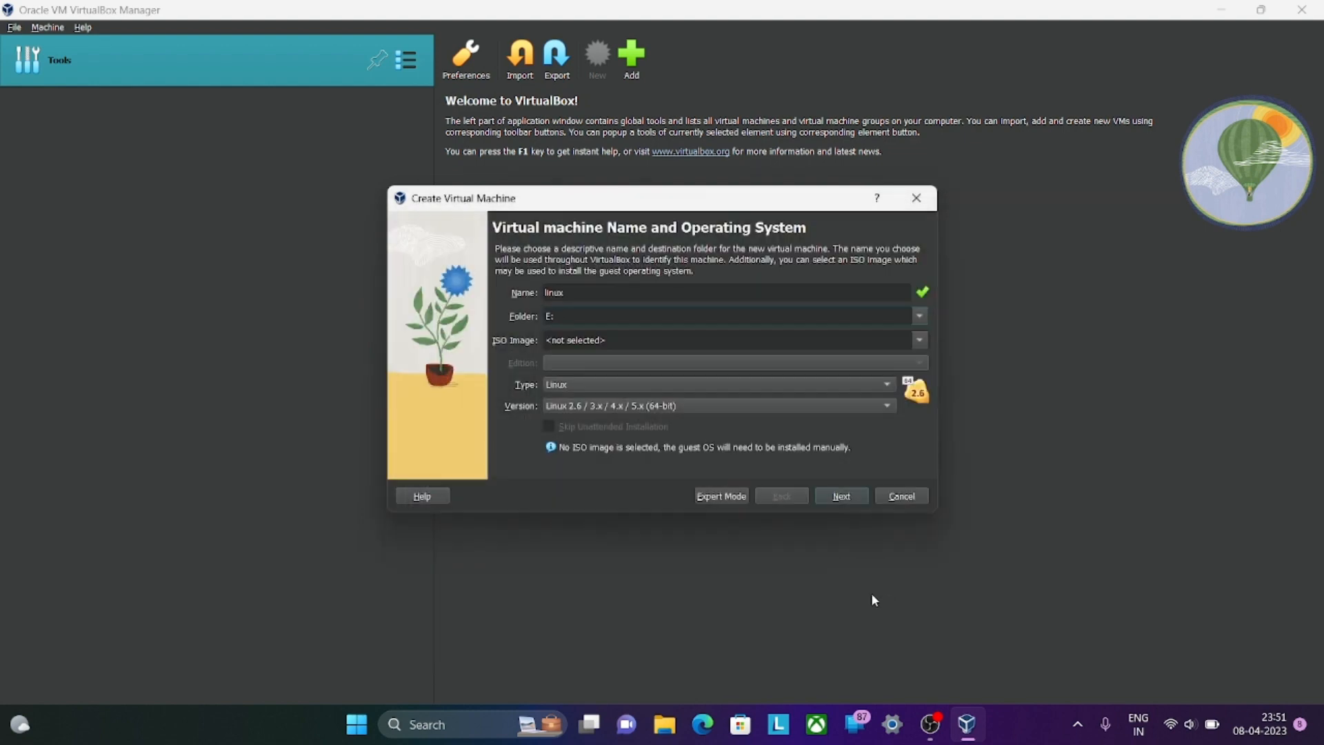
{"action": "left_click", "coordinate": [652, 406]}
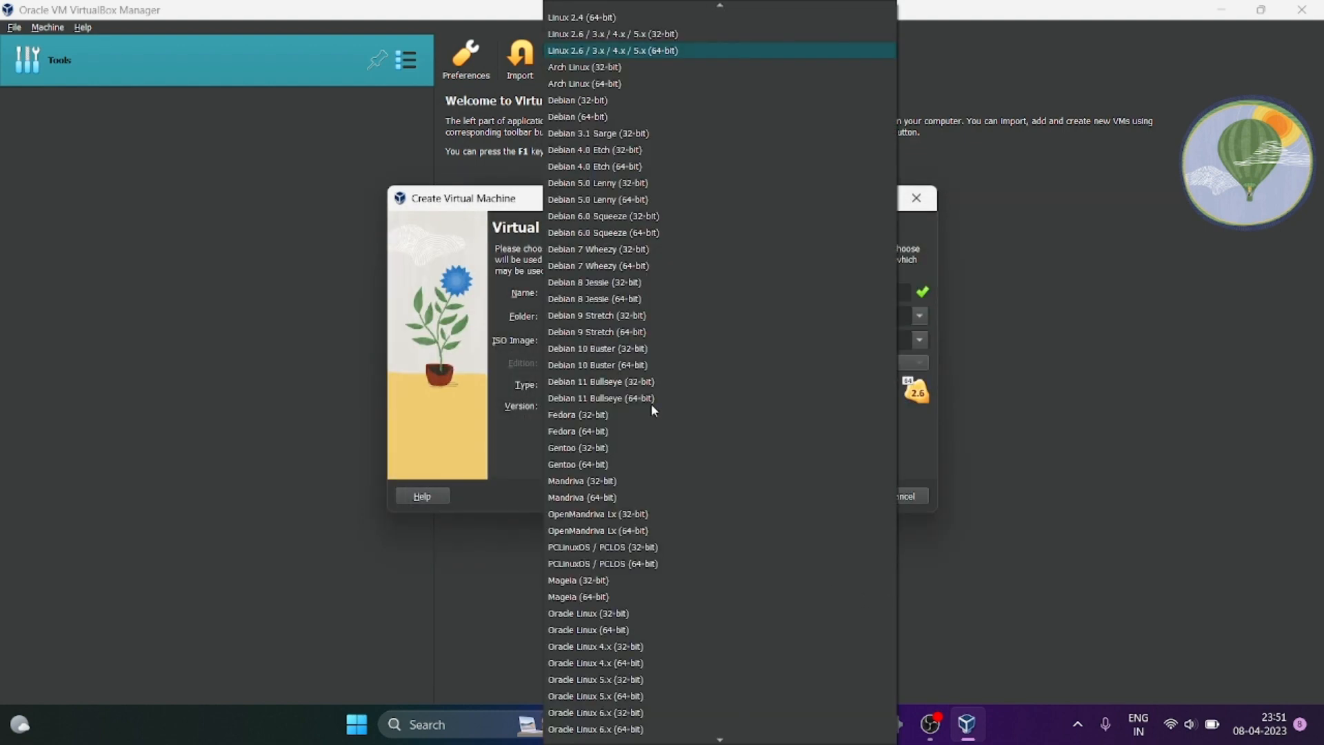
{"action": "left_click", "coordinate": [611, 116]}
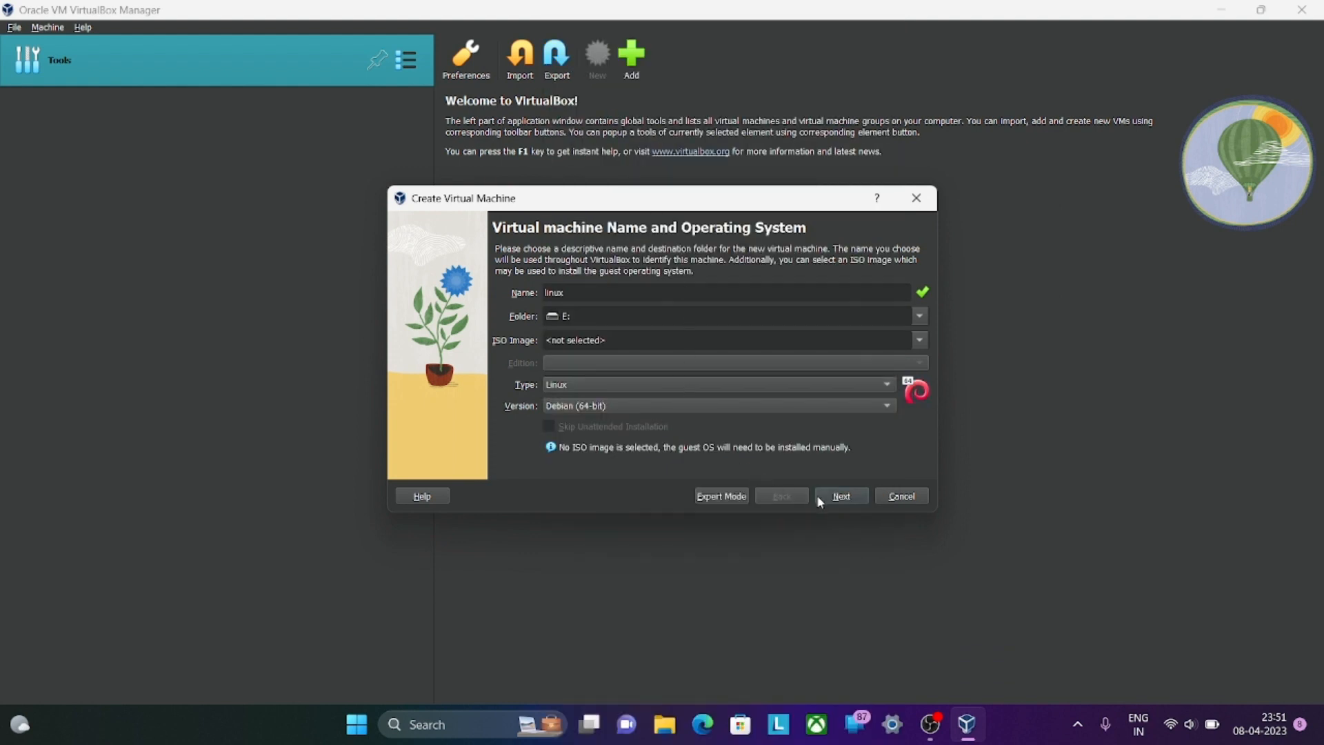
Give the machine 2499 MB of base memory, 2 processors and a new virtual hard disk of about 38.56 GB, and finish creating it
{"action": "left_click", "coordinate": [834, 496]}
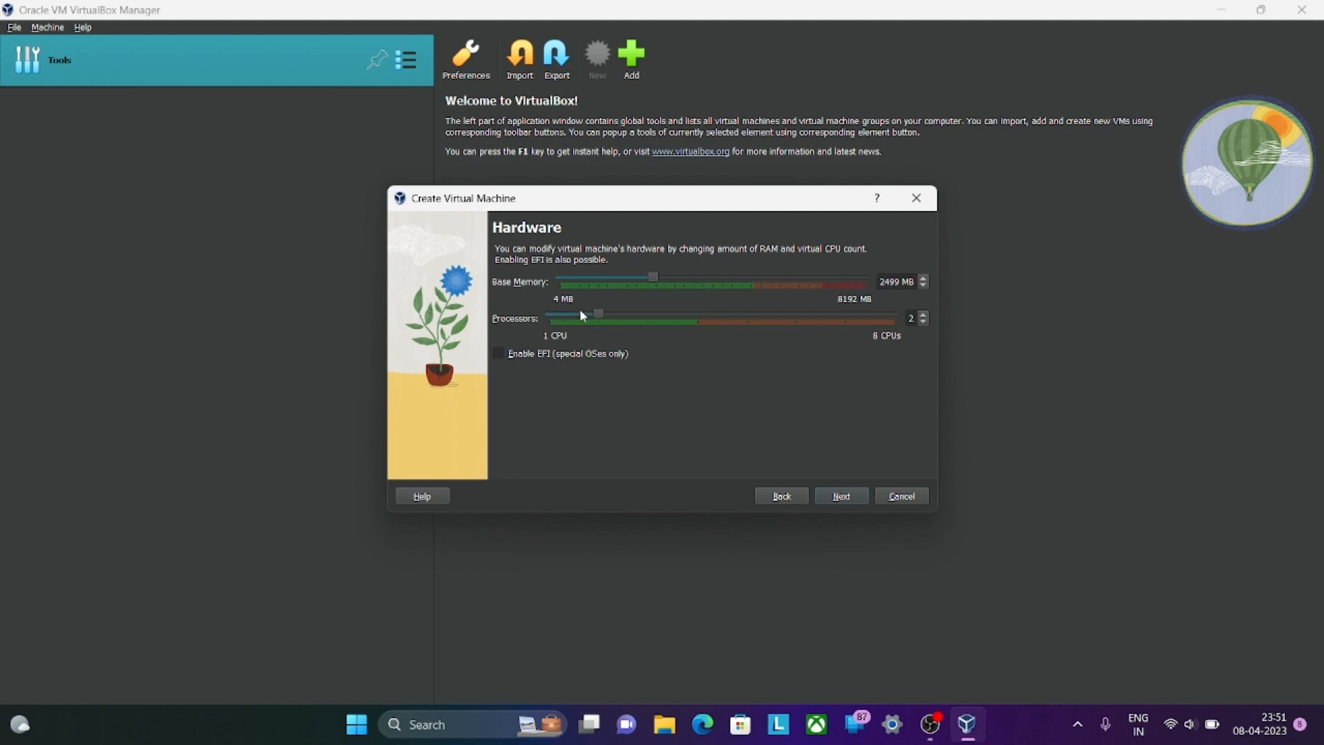
{"action": "left_click", "coordinate": [845, 497]}
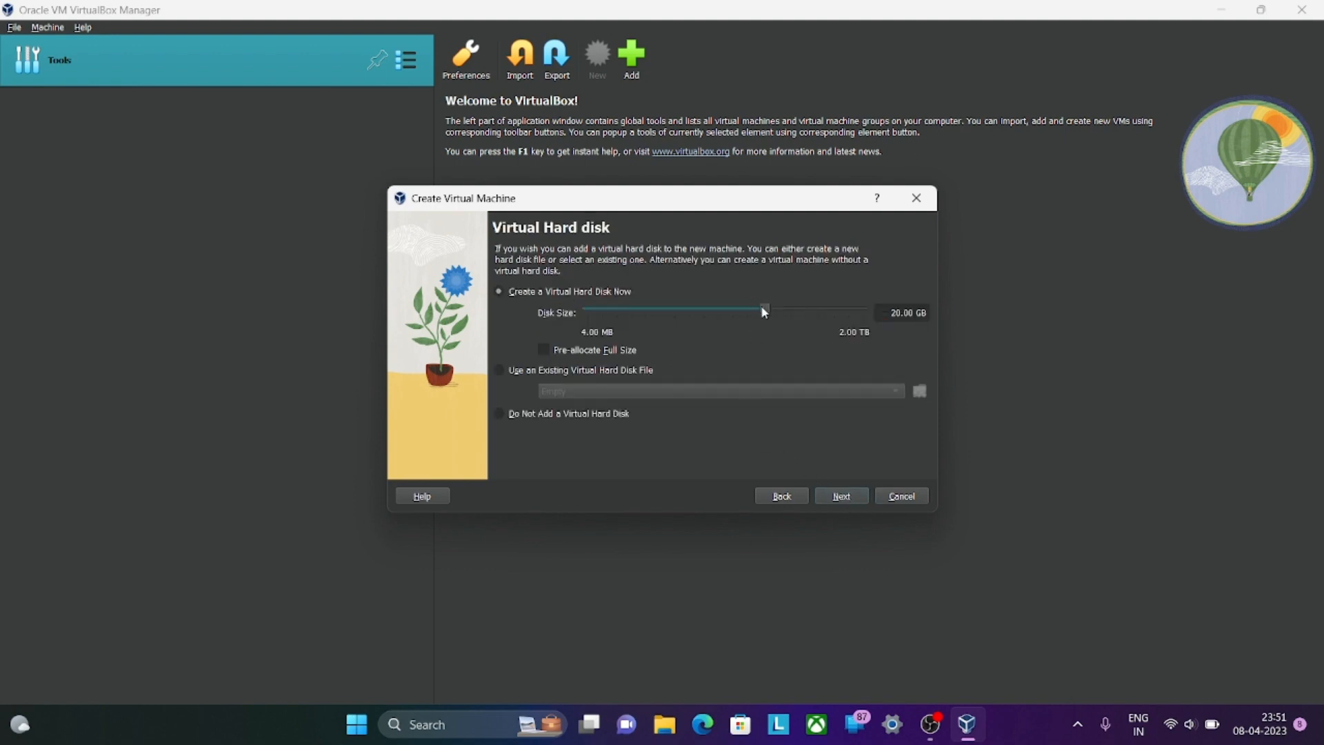
{"action": "left_click_drag", "start_coordinate": [771, 312], "coordinate": [782, 312]}
{"action": "left_click", "coordinate": [838, 494]}
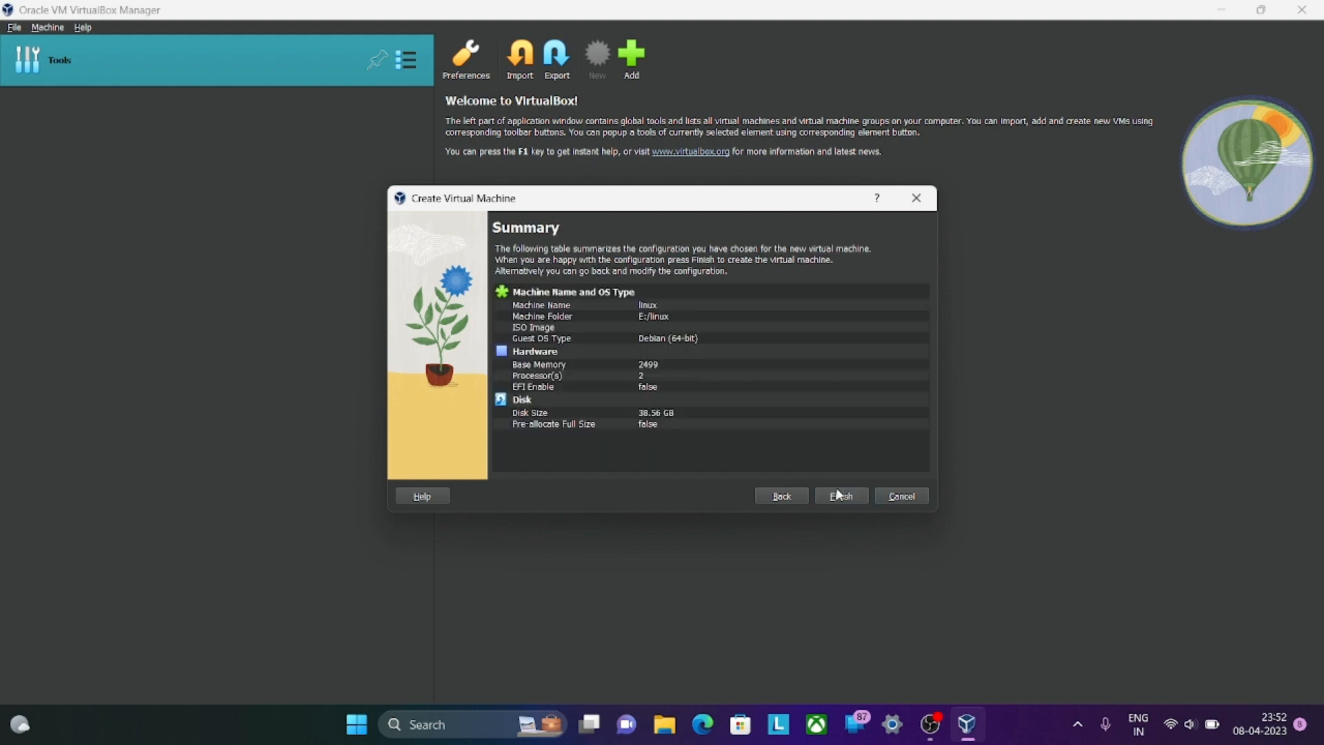
{"action": "left_click", "coordinate": [842, 495]}
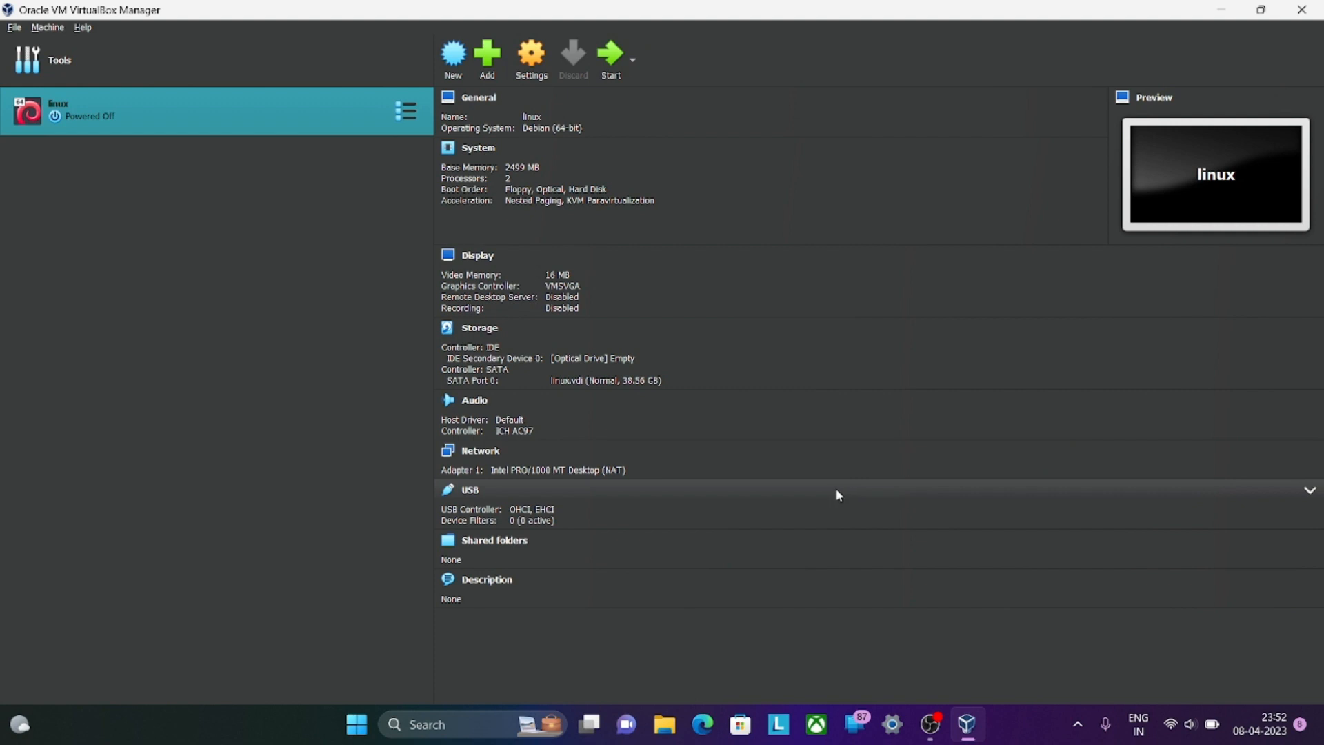
Start the linux machine, choose kali-linux-2023.1-installer-amd64 from the Downloads folder as its DVD image, and mount it to retry the boot
{"action": "left_click", "coordinate": [595, 75]}
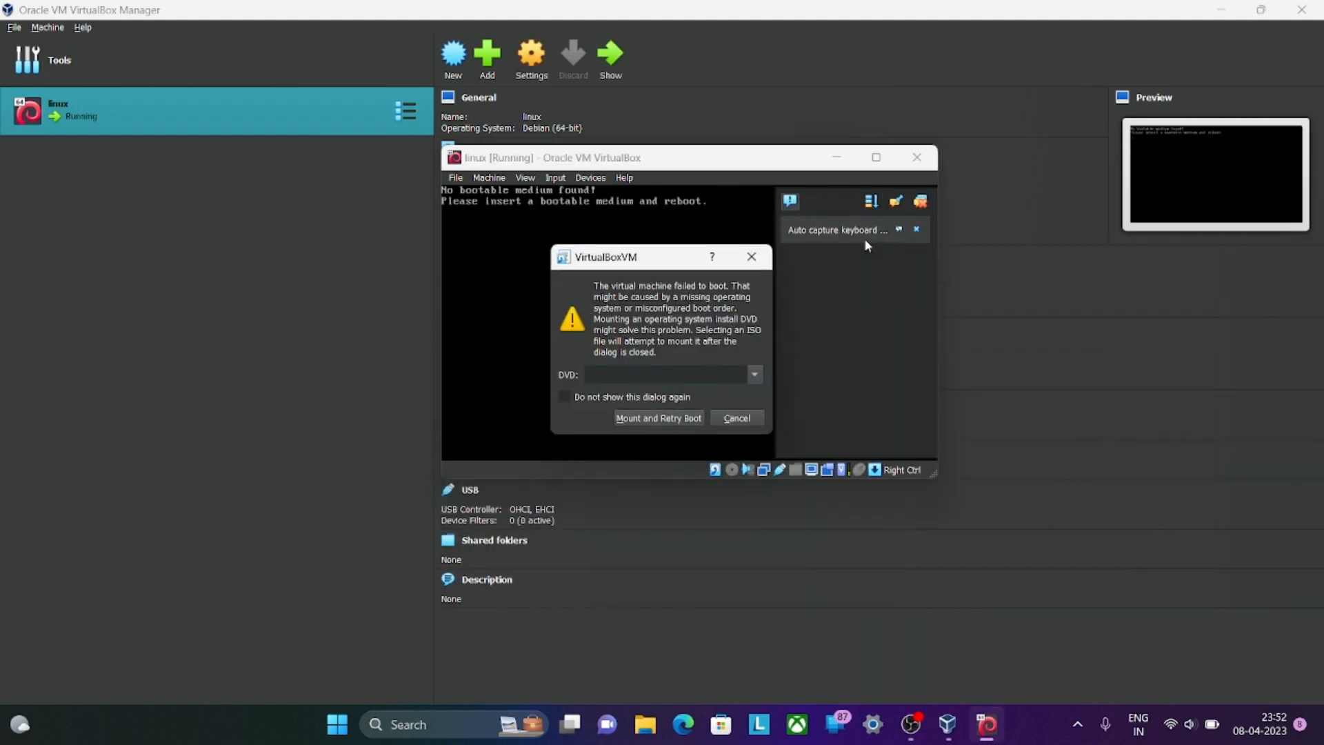
{"action": "left_click", "coordinate": [754, 375]}
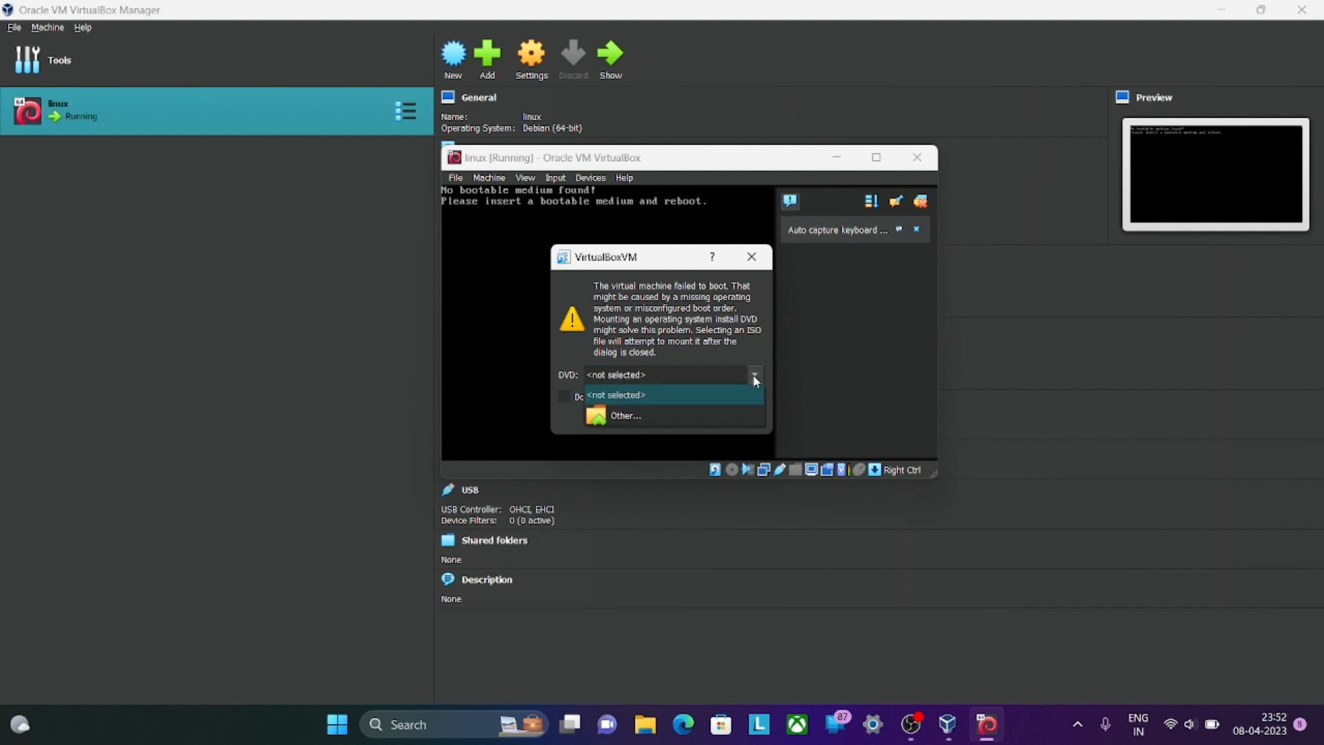
{"action": "left_click", "coordinate": [711, 412]}
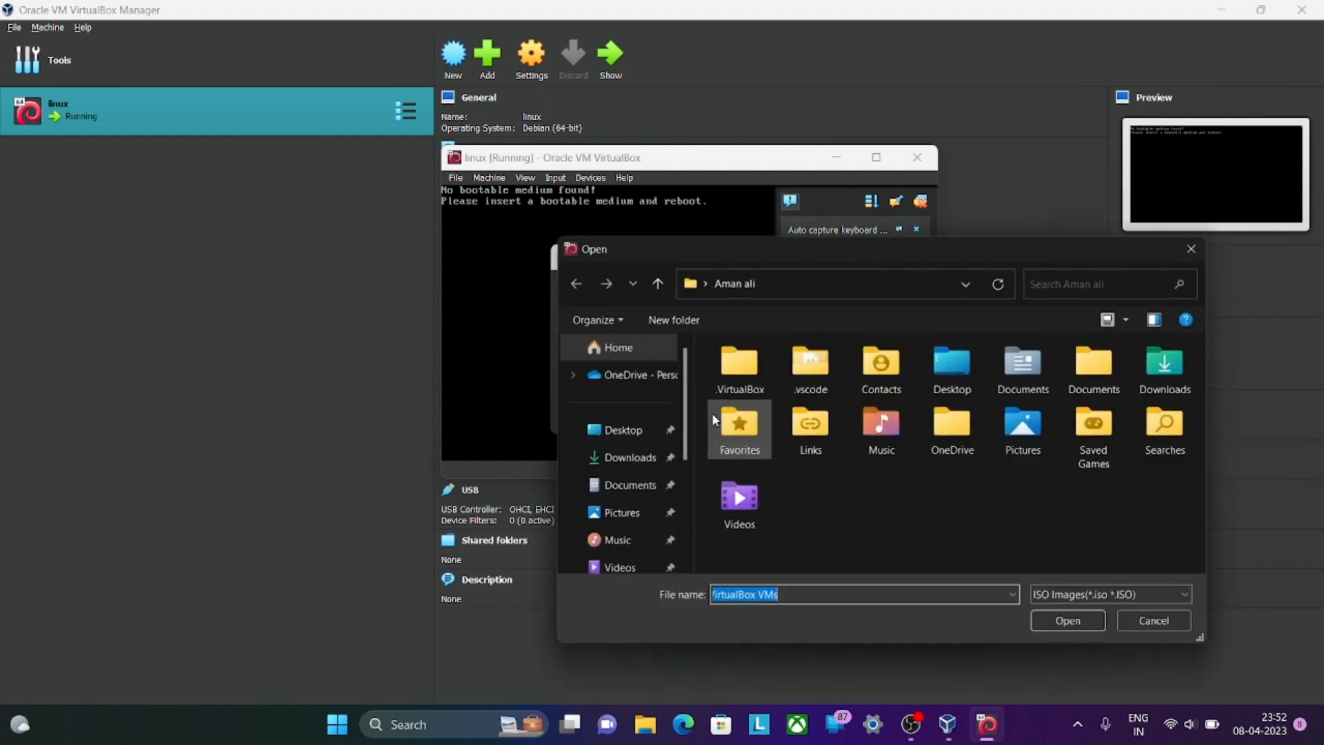
{"action": "left_click", "coordinate": [633, 457]}
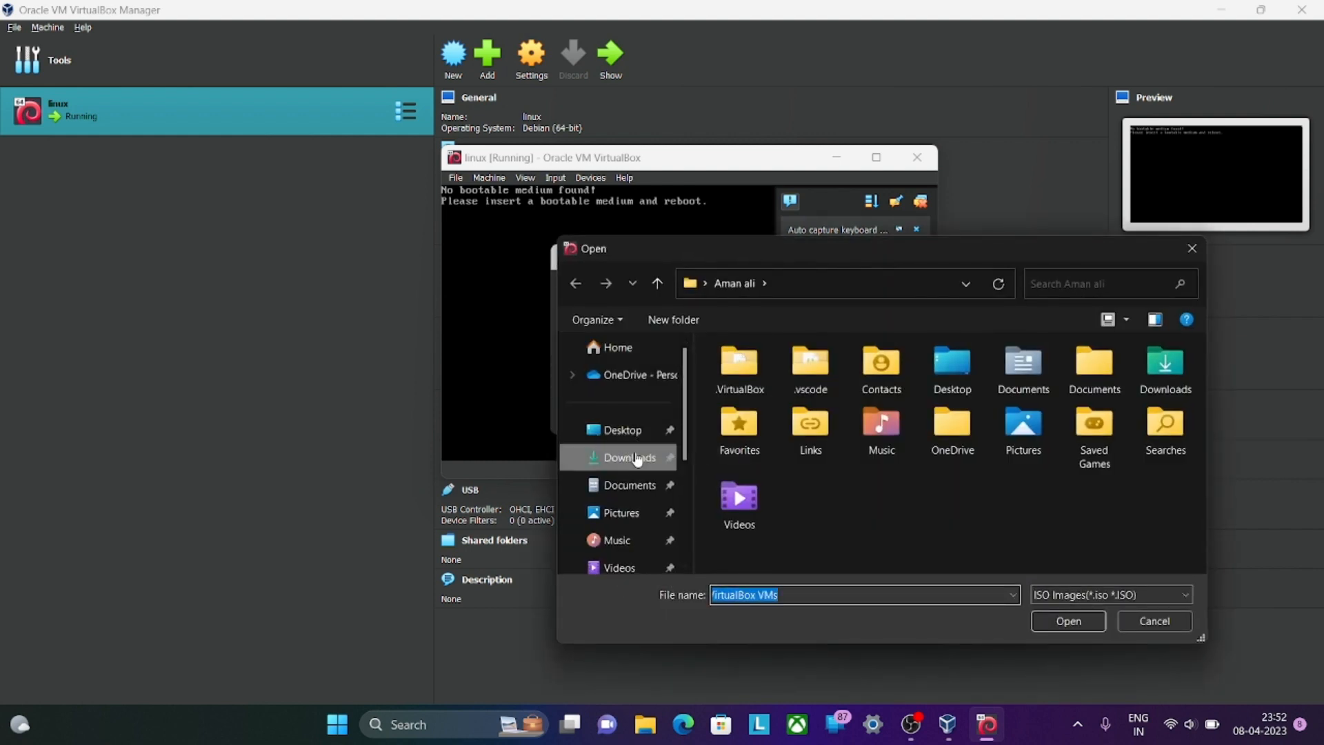
{"action": "left_click", "coordinate": [786, 395]}
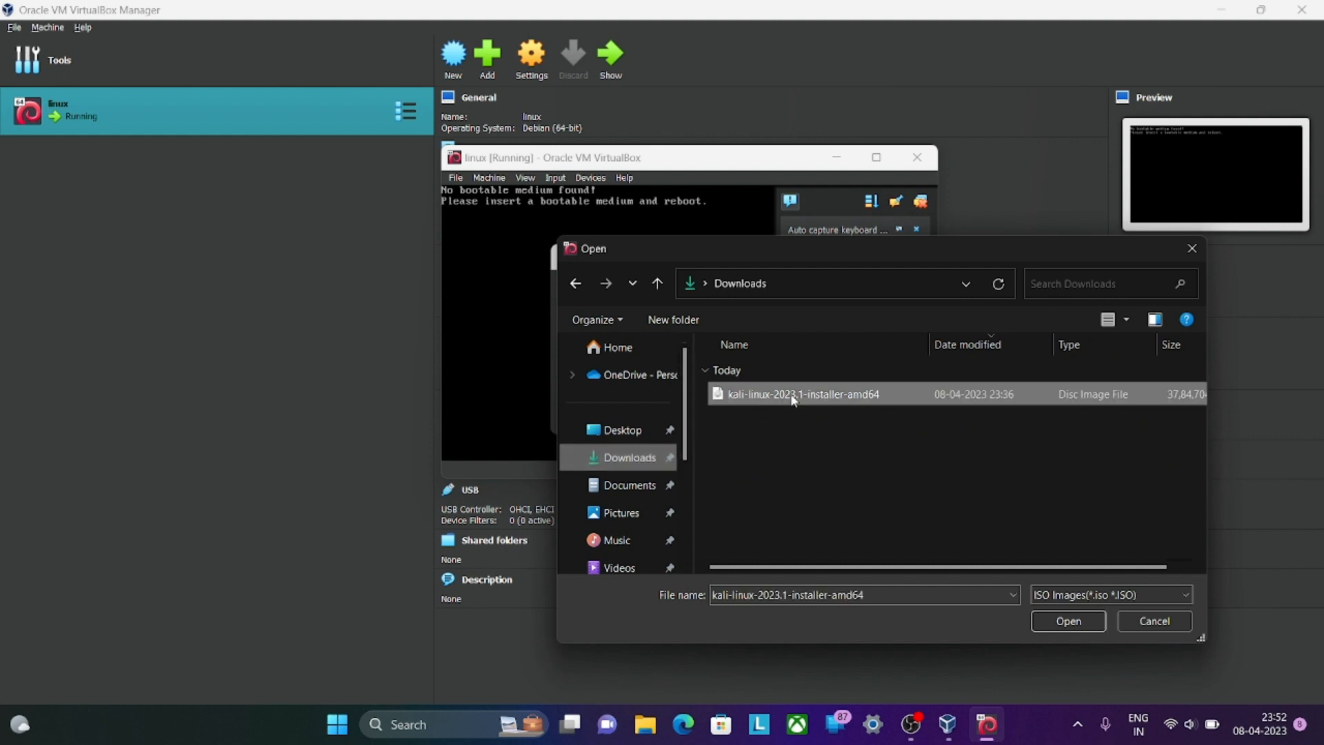
{"action": "left_click", "coordinate": [1068, 621]}
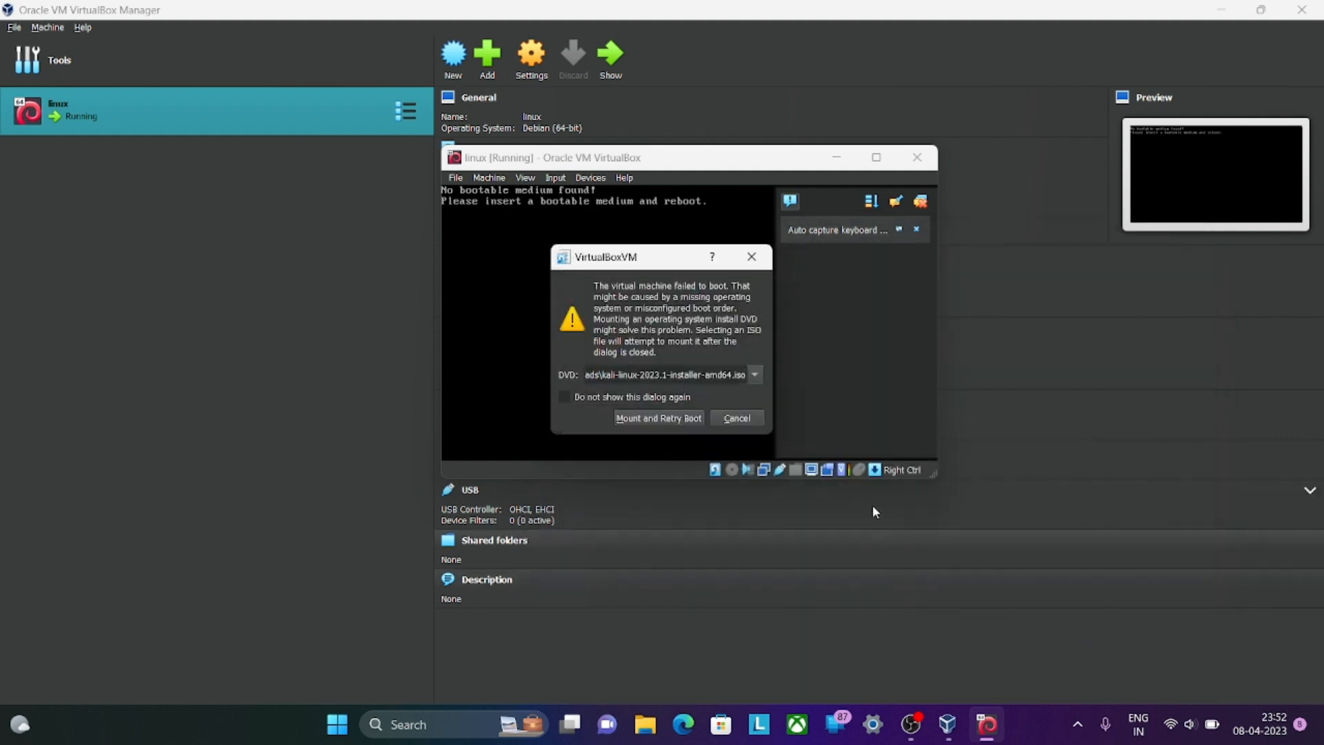
{"action": "left_click", "coordinate": [678, 422]}
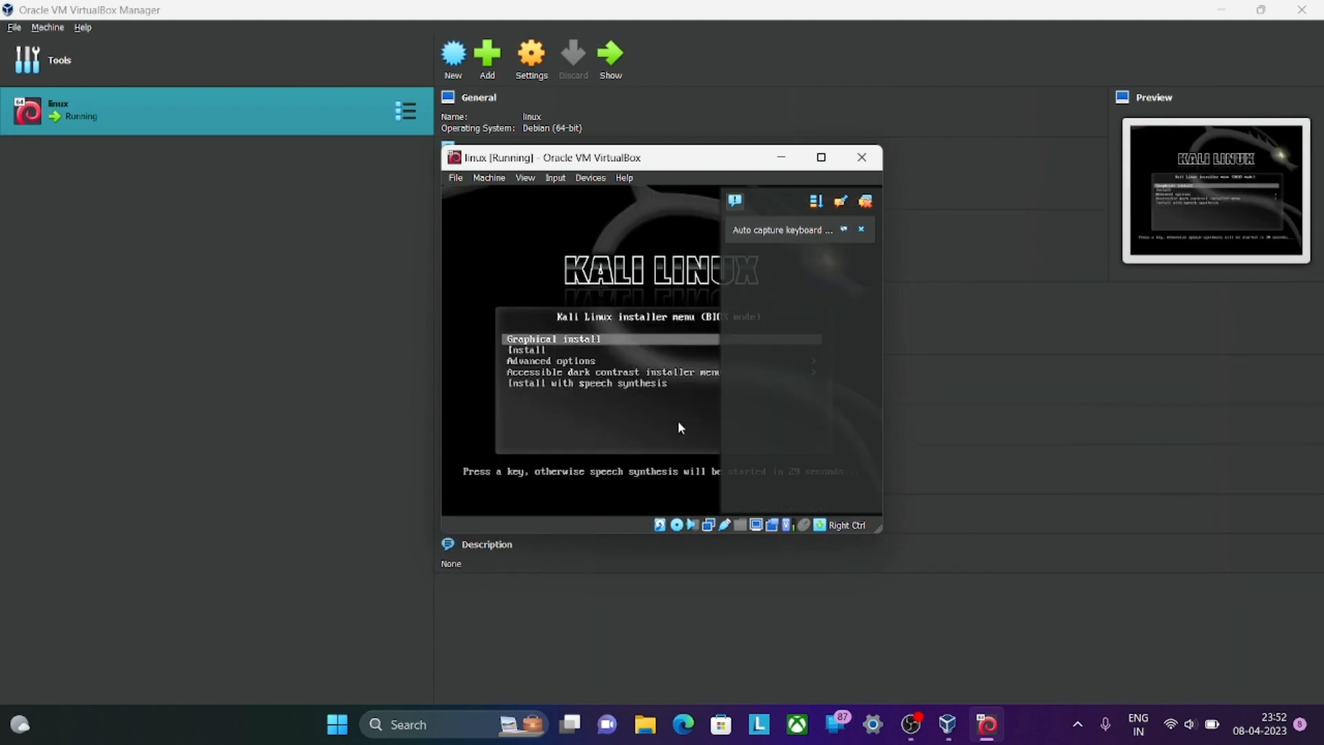
Start the graphical install of Kali Linux, dismiss the machine's notifications, and accept English as language and United States as location
{"action": "key", "text": "Return"}
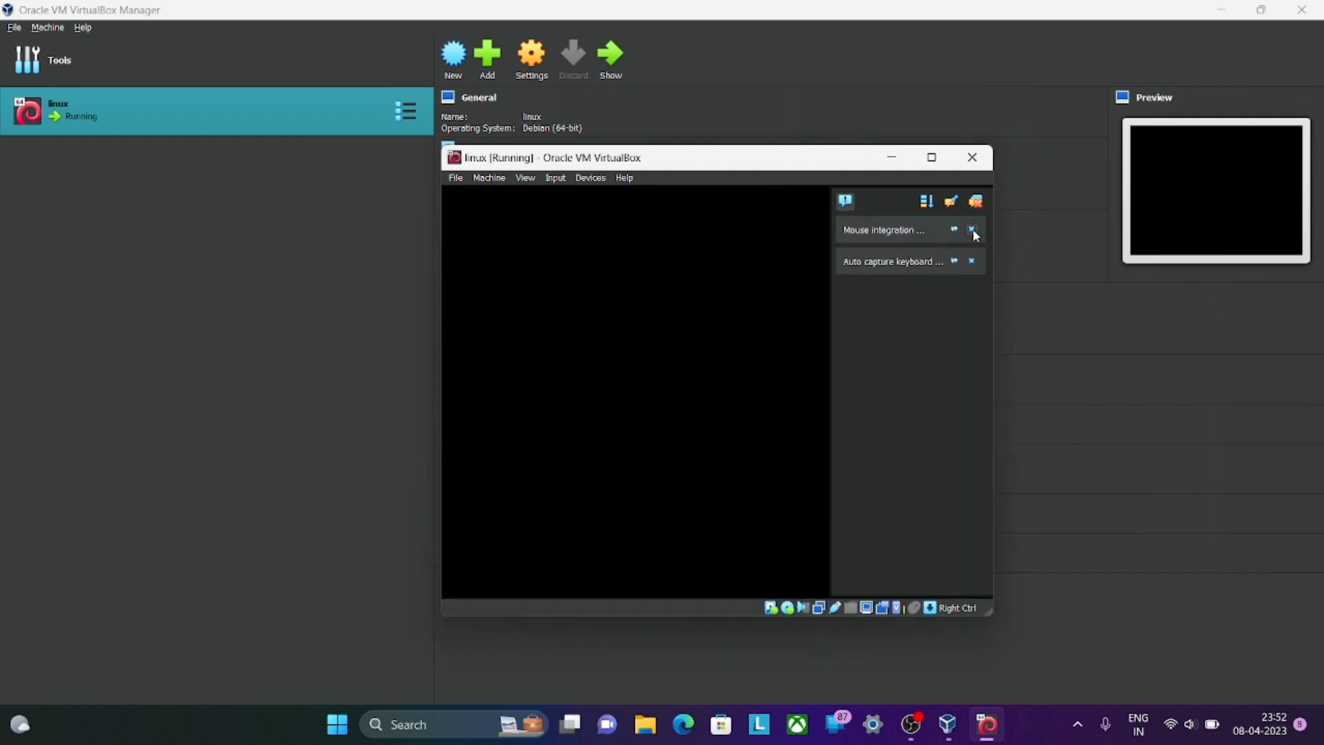
{"action": "left_click", "coordinate": [972, 229]}
{"action": "left_click", "coordinate": [972, 230]}
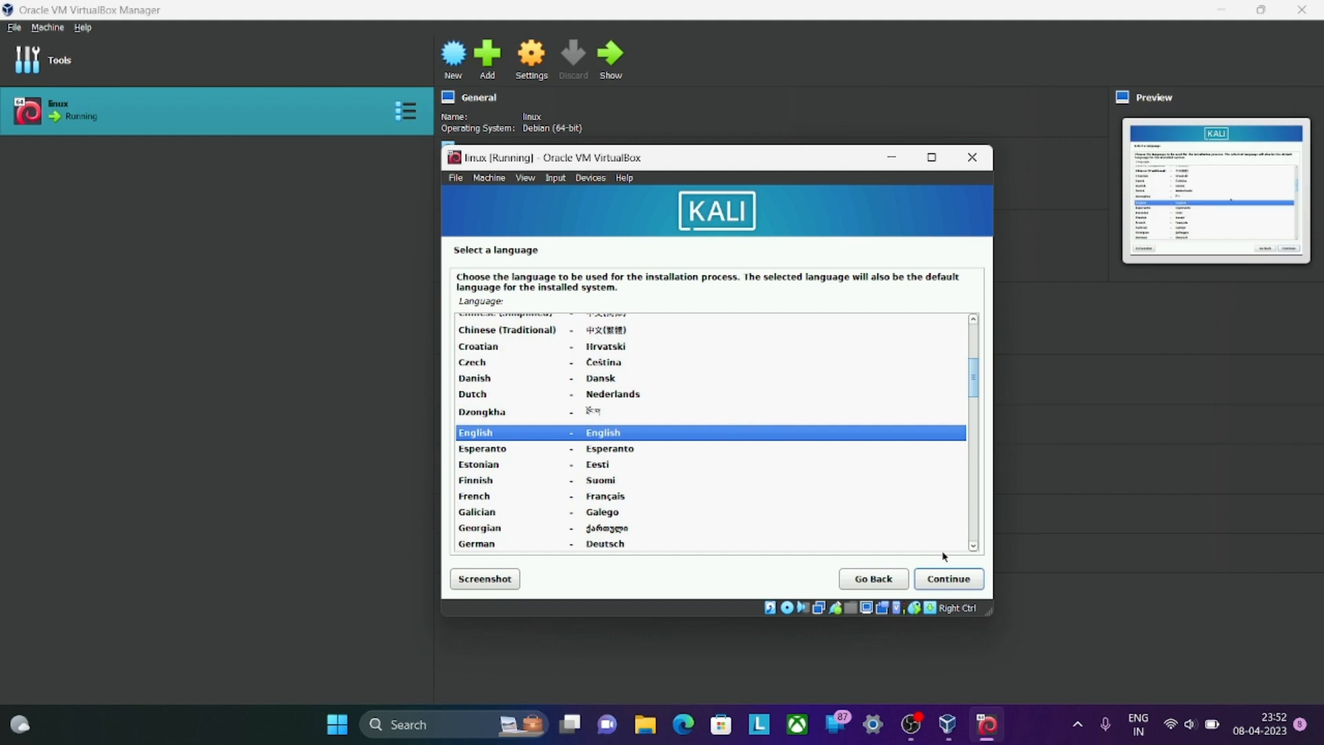
{"action": "left_click", "coordinate": [965, 583]}
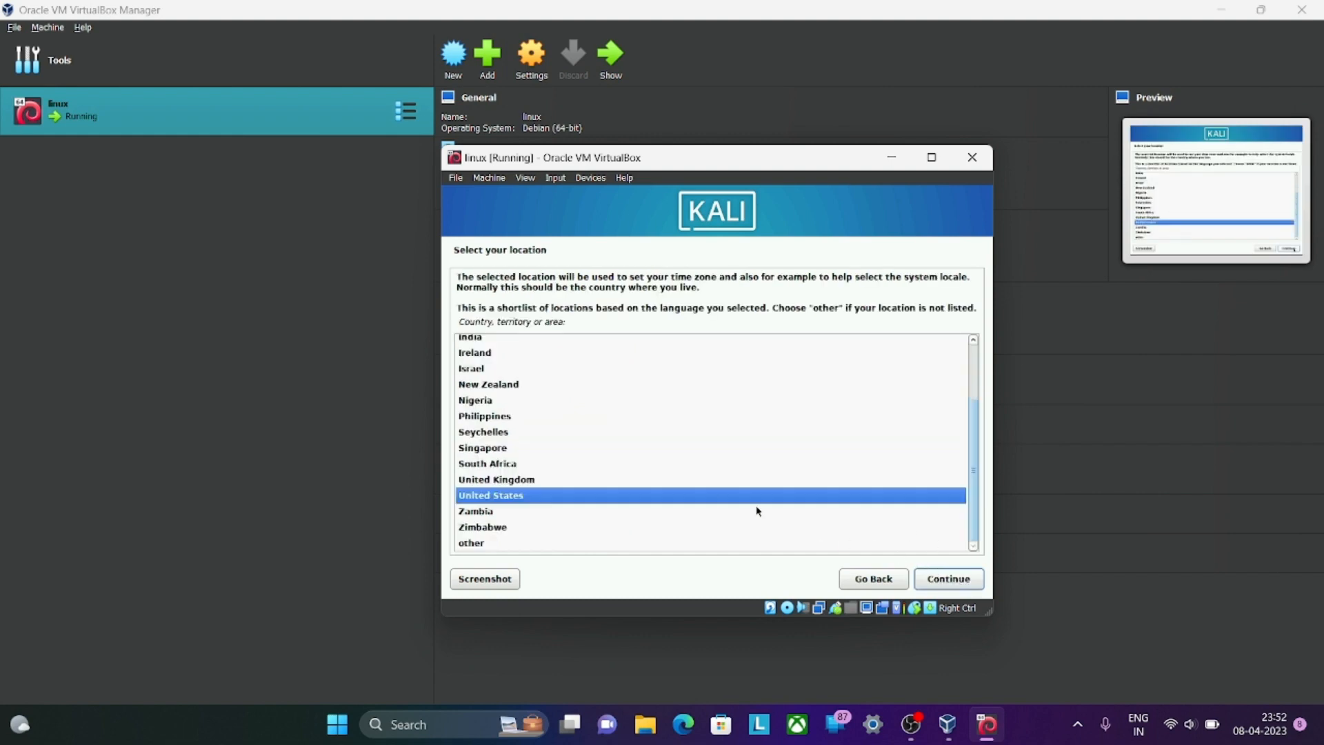
{"action": "left_click", "coordinate": [946, 574]}
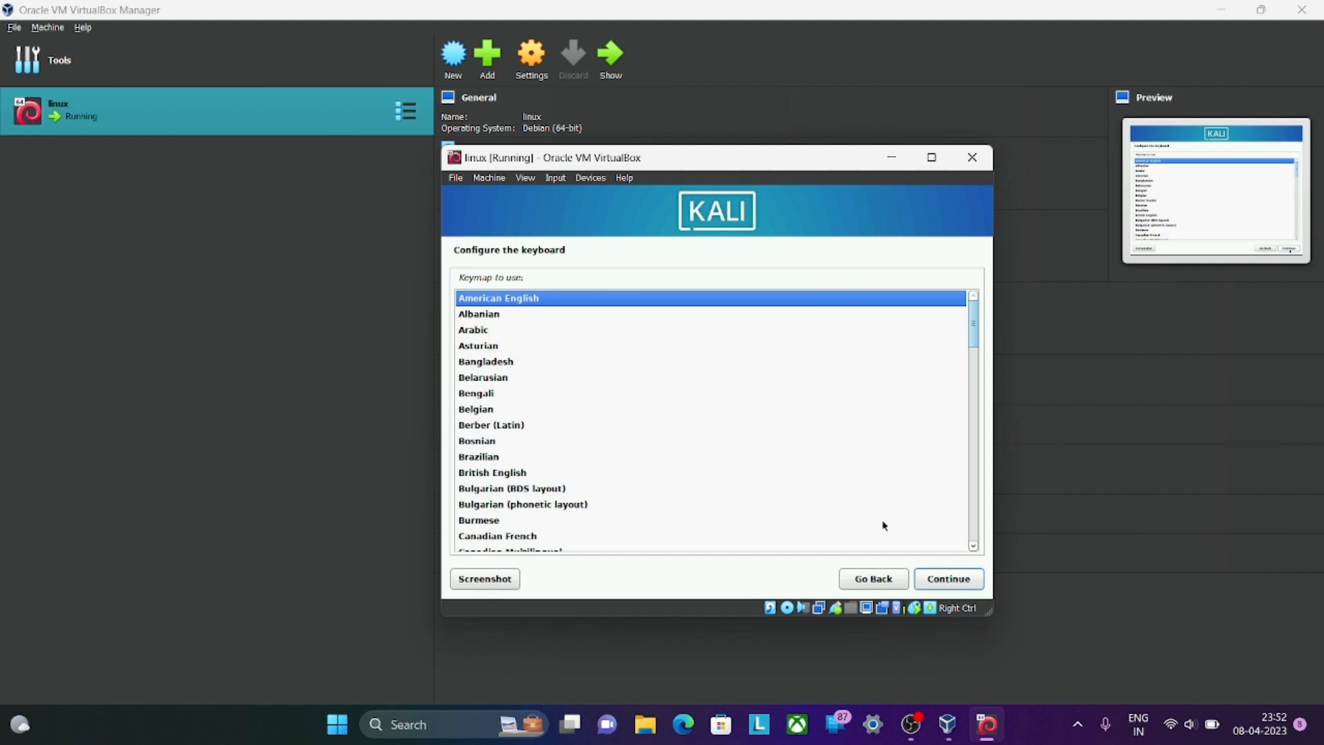
Browse the installer's keymap list and keep American English as the keyboard layout
{"action": "scroll", "coordinate": [745, 424], "scroll_direction": "down", "scroll_amount": 2}
{"action": "scroll", "coordinate": [745, 423], "scroll_direction": "down", "scroll_amount": 4}
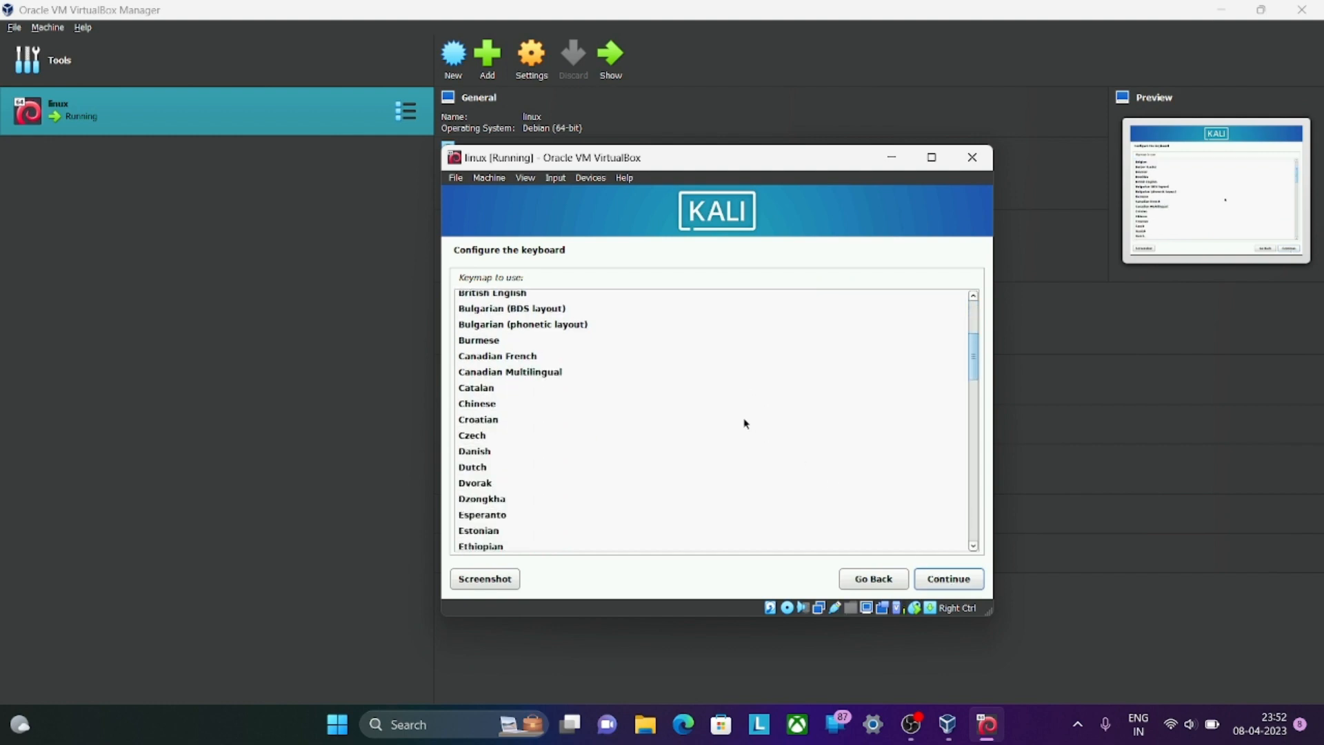
{"action": "scroll", "coordinate": [745, 424], "scroll_direction": "down", "scroll_amount": 3}
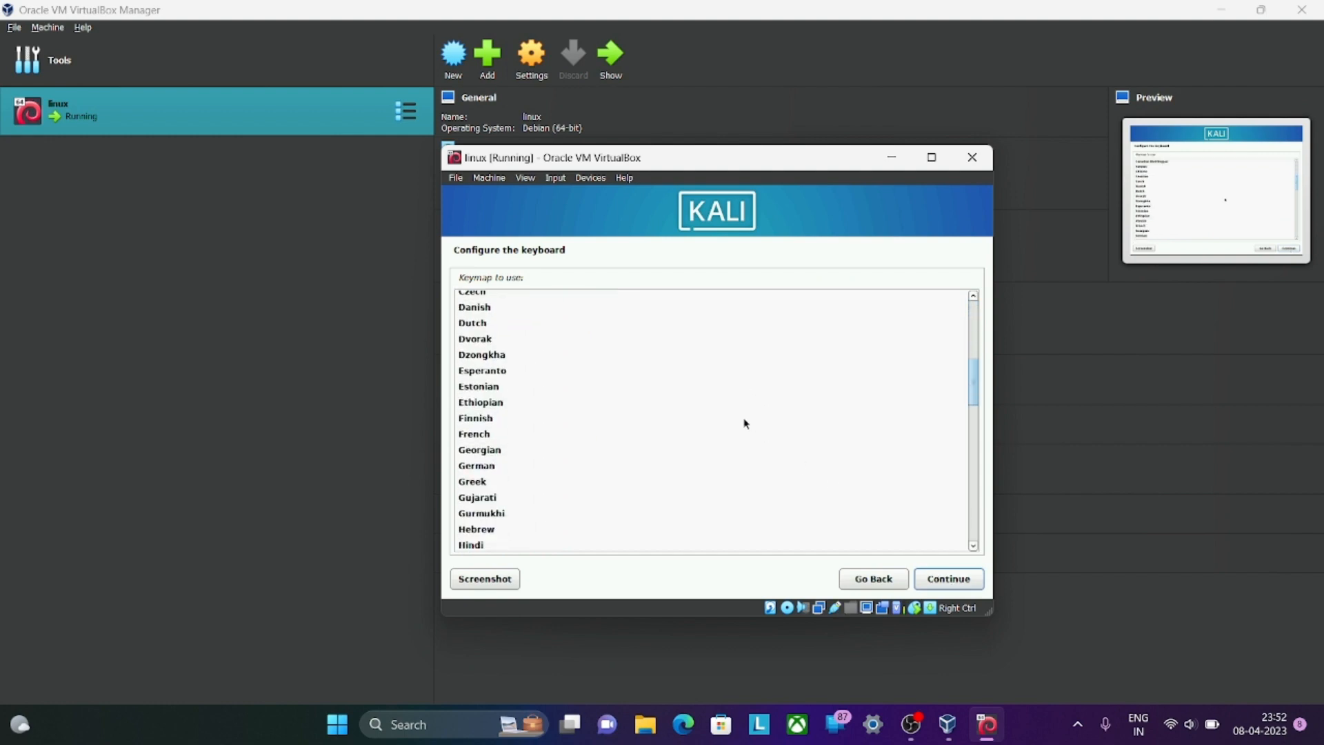
{"action": "scroll", "coordinate": [746, 424], "scroll_direction": "up", "scroll_amount": 4}
{"action": "scroll", "coordinate": [745, 424], "scroll_direction": "up", "scroll_amount": 5}
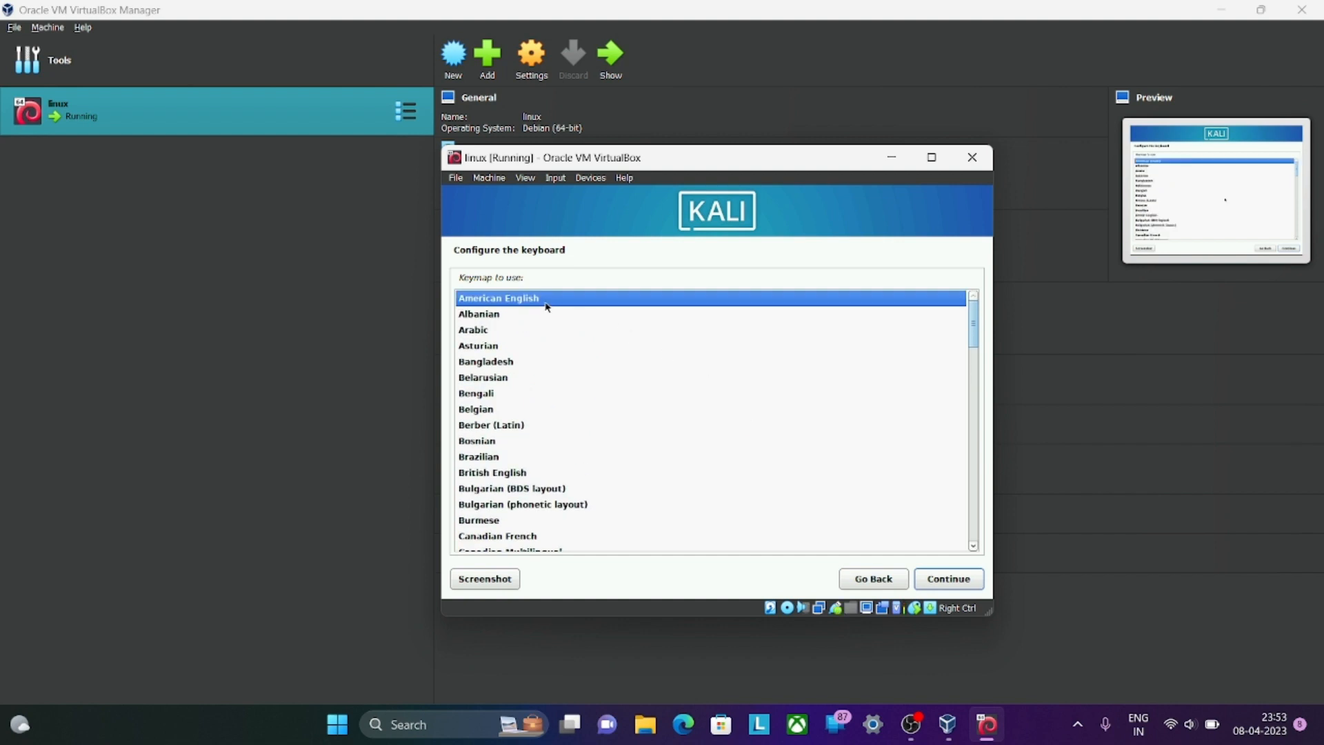
{"action": "left_click", "coordinate": [949, 581]}
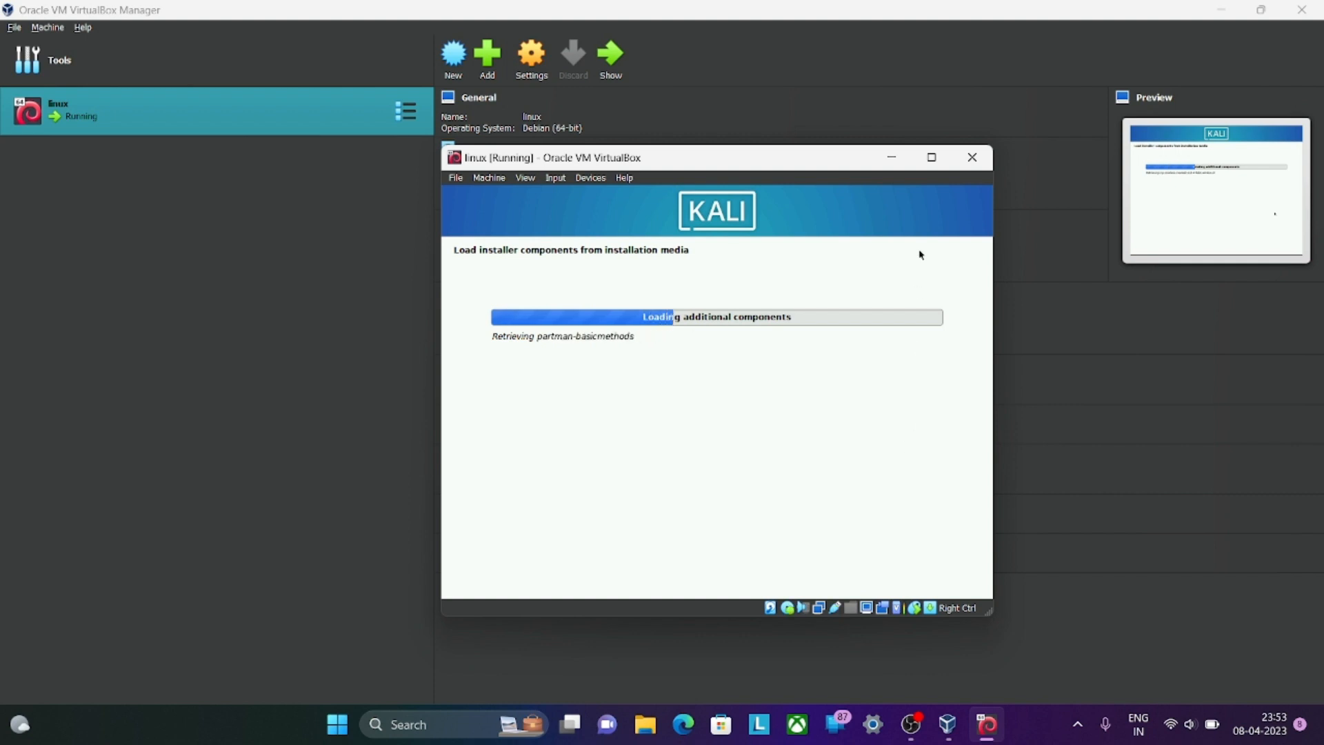
Maximize the virtual machine window, then accept the hostname kali and leave the domain name blank
{"action": "left_click", "coordinate": [931, 157]}
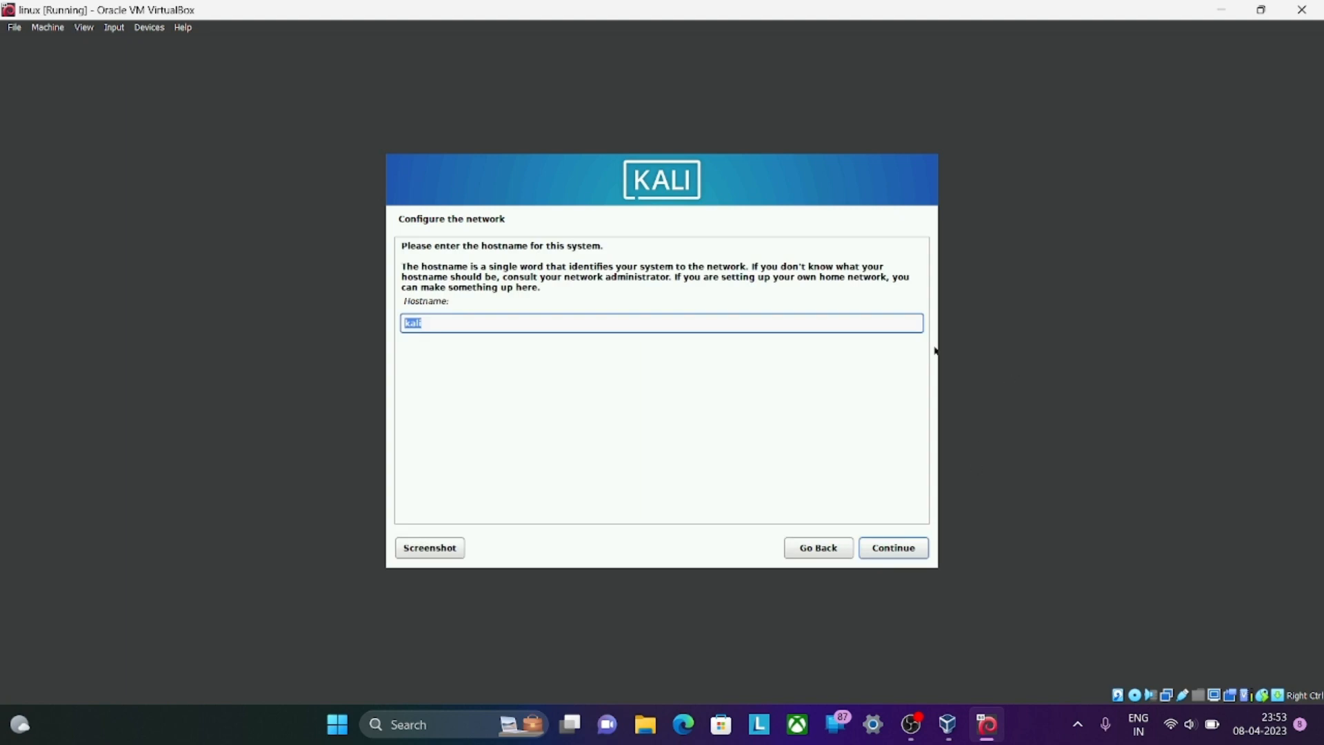
{"action": "left_click", "coordinate": [895, 549]}
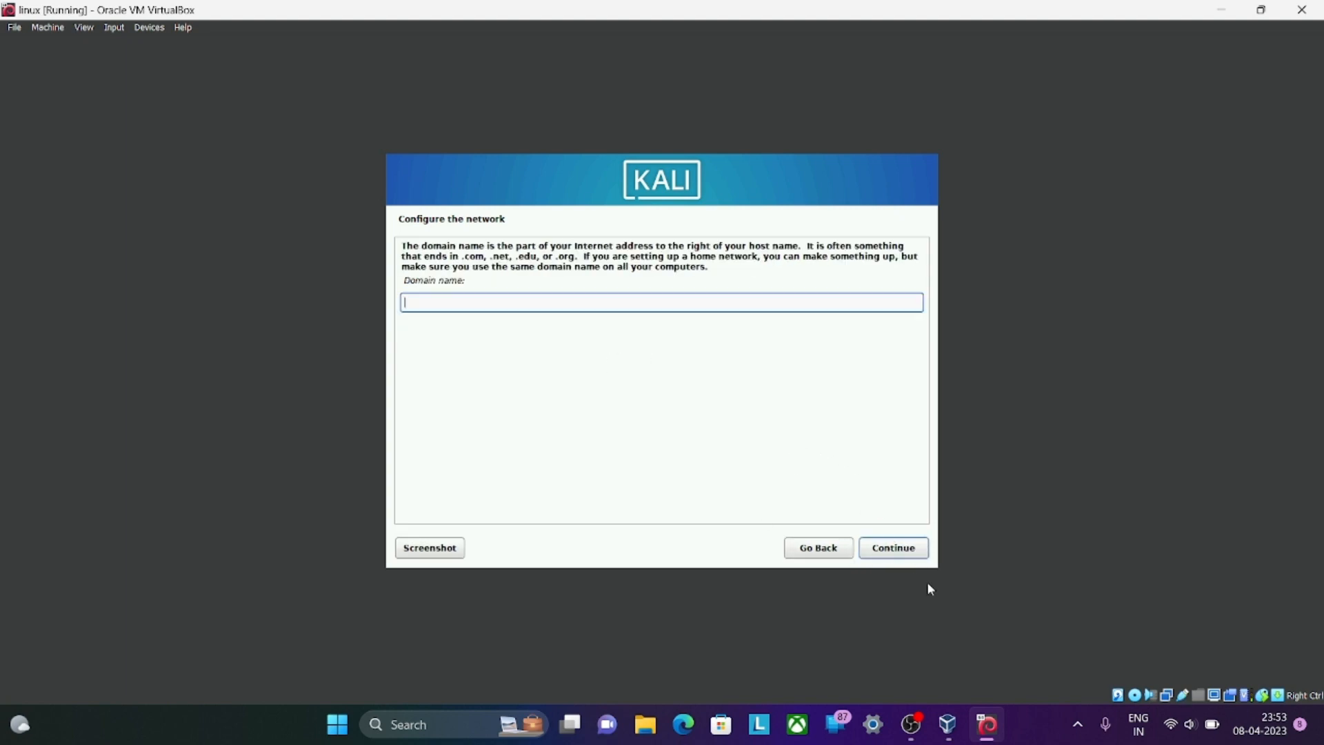
{"action": "left_click", "coordinate": [908, 548]}
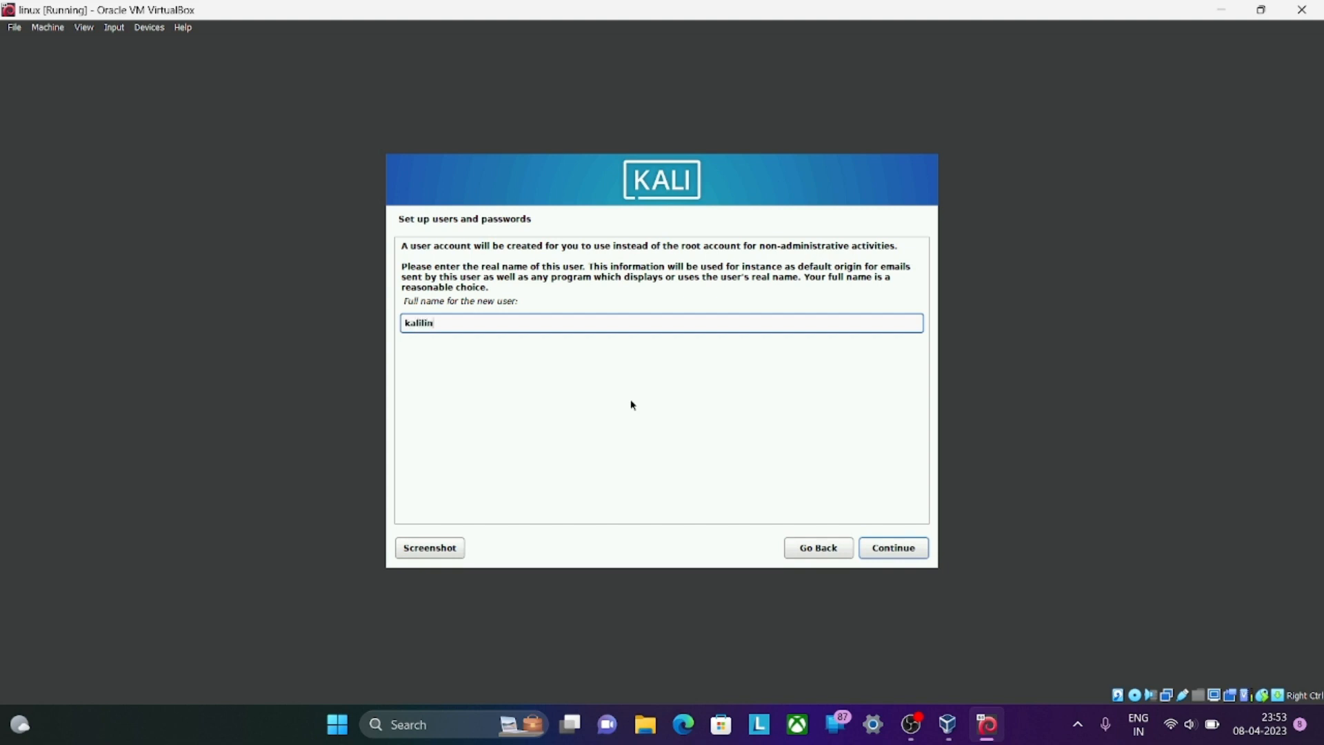
Create the user account with full name and username kalilinux, entering and re-entering the account password
{"action": "key", "text": "Return"}
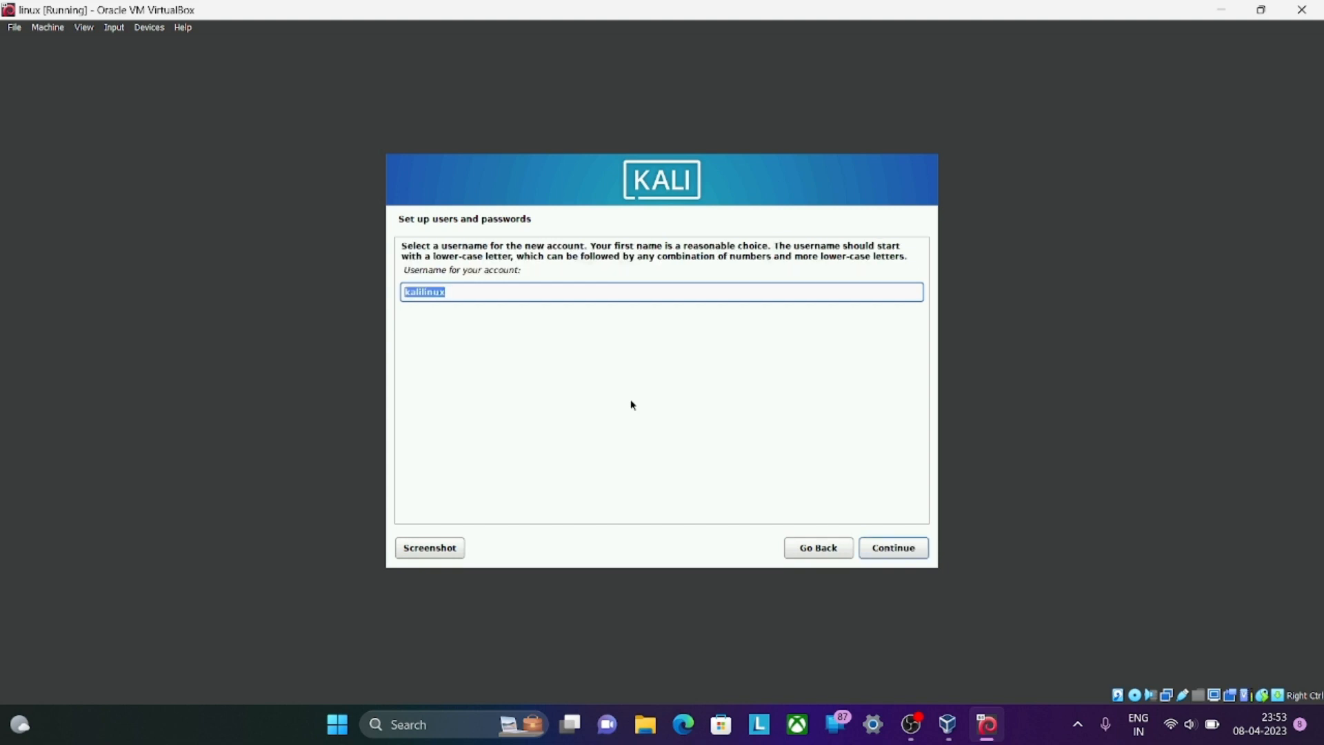
{"action": "left_click", "coordinate": [876, 550]}
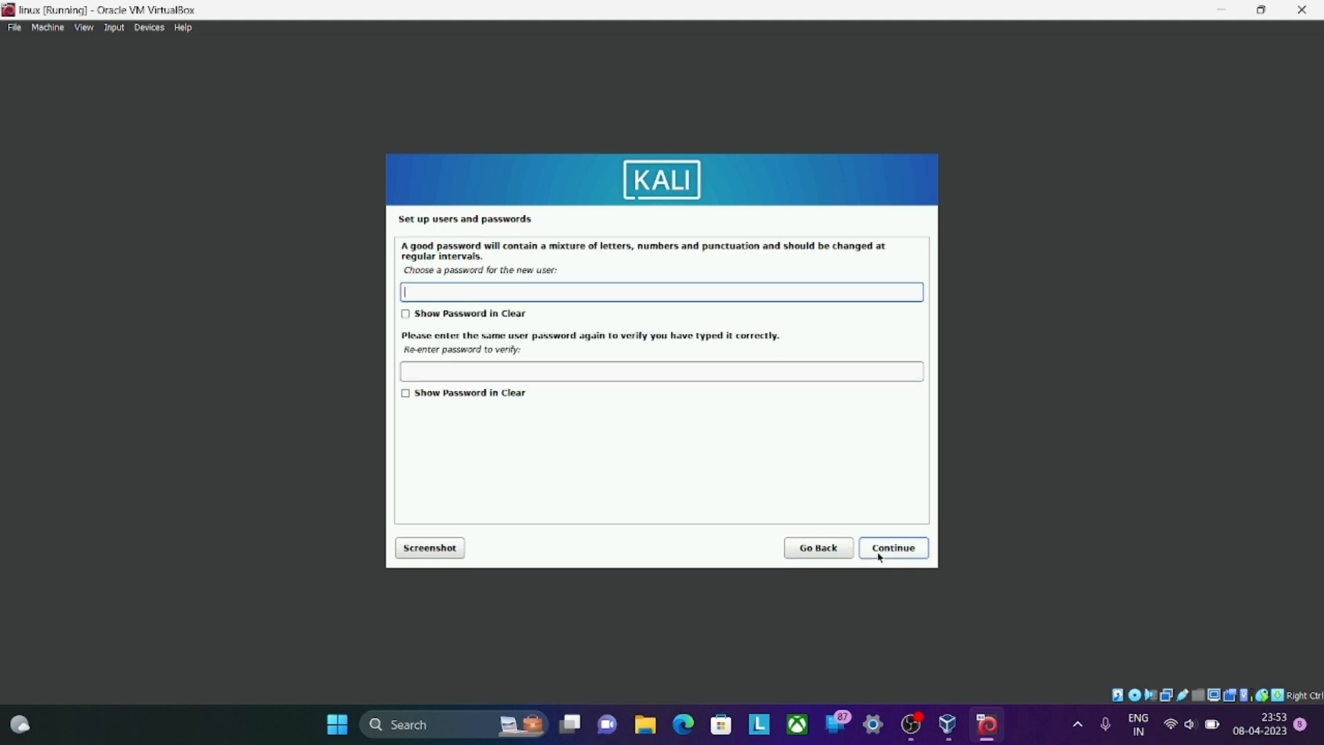
{"action": "left_click", "coordinate": [584, 366]}
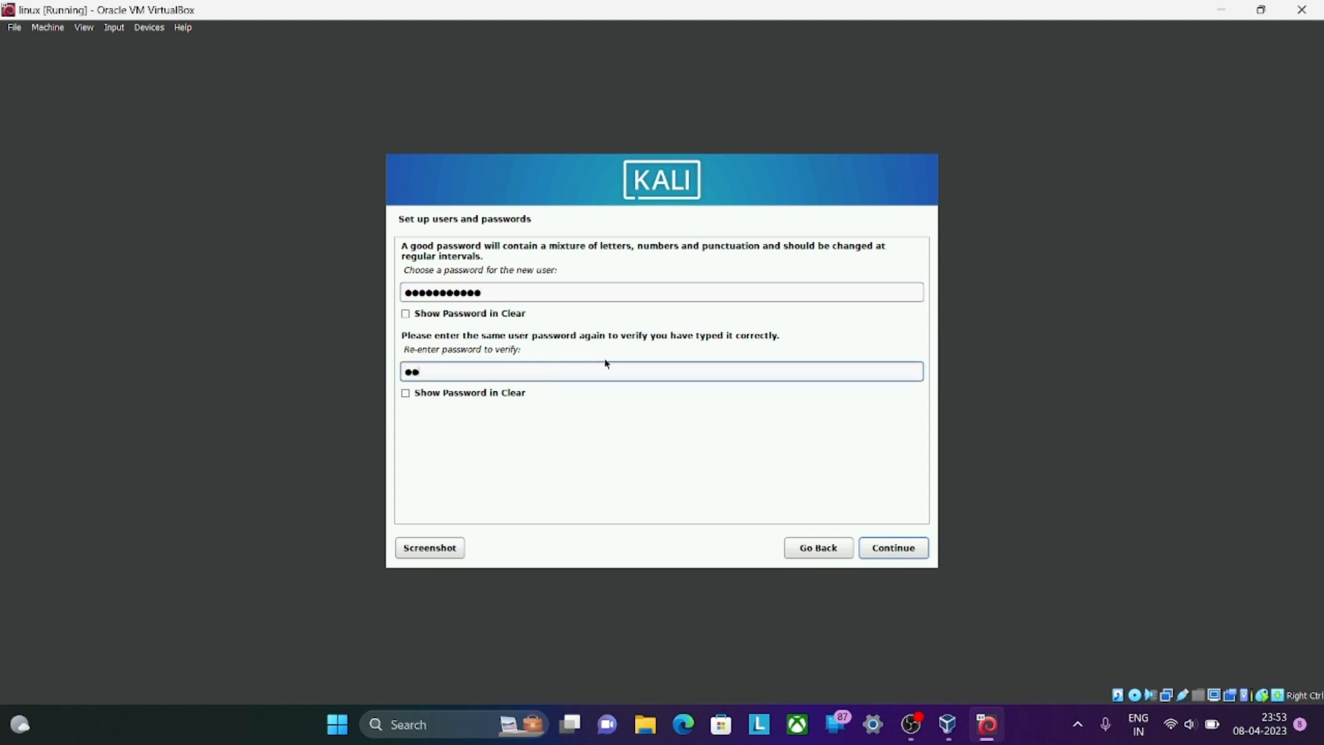
{"action": "type", "text": "******"}
{"action": "key", "text": "Return"}
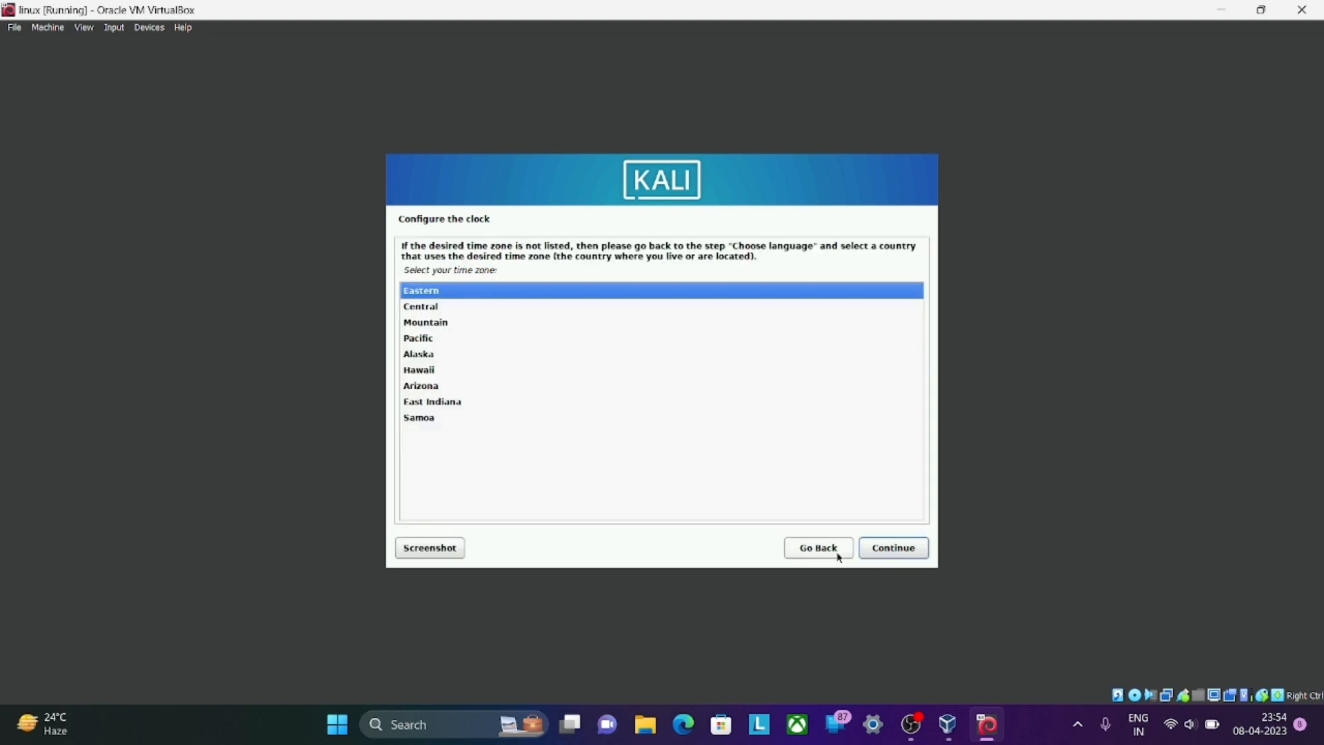
Accept the Eastern time zone and partition the whole sda VBOX HARDDISK with the guided method, keeping all files in one partition
{"action": "left_click", "coordinate": [883, 556]}
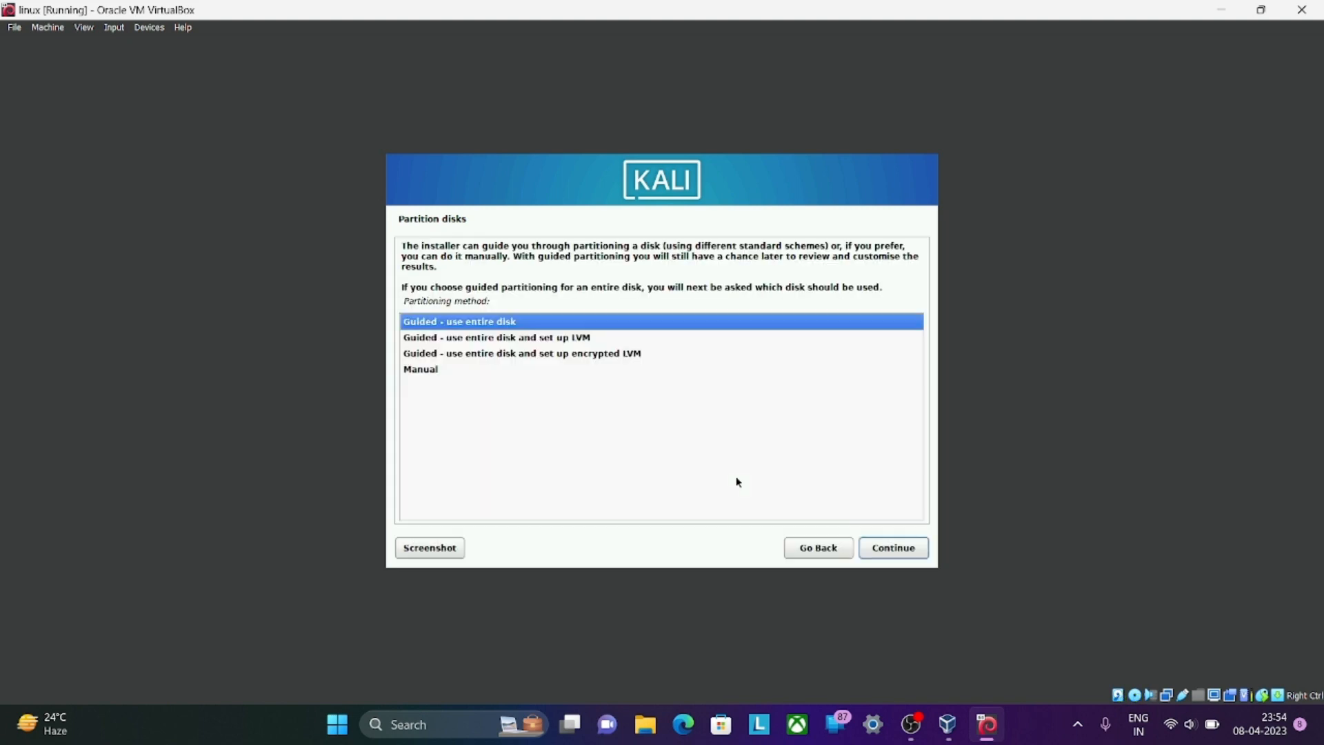
{"action": "left_click", "coordinate": [510, 341]}
{"action": "left_click", "coordinate": [509, 324]}
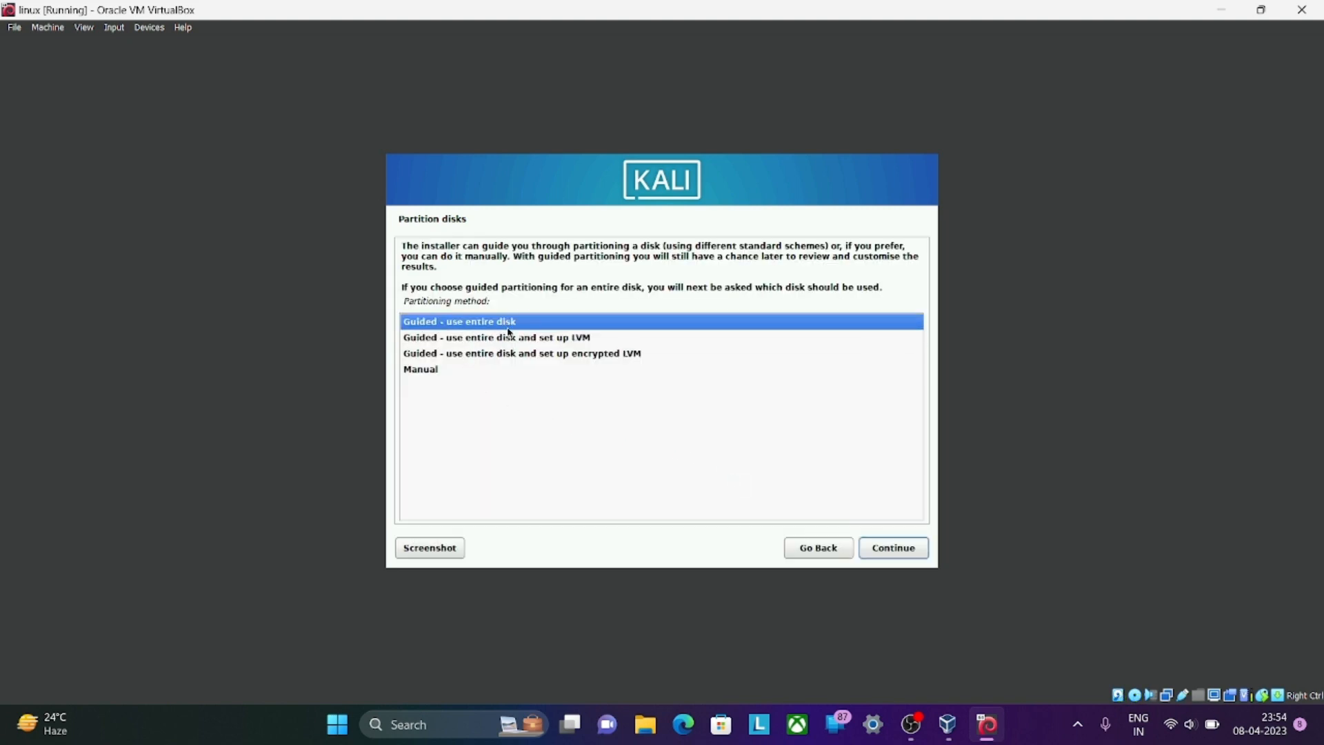
{"action": "left_click", "coordinate": [890, 552]}
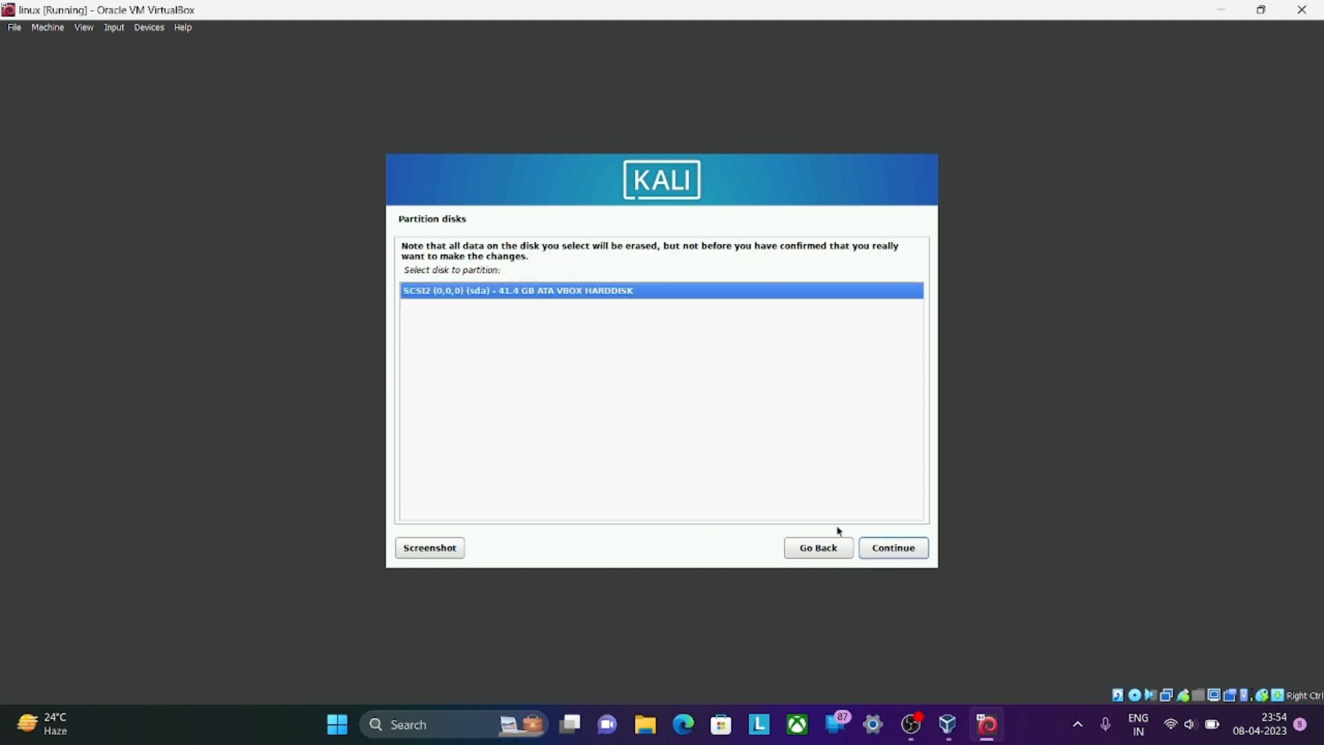
{"action": "left_click", "coordinate": [907, 552]}
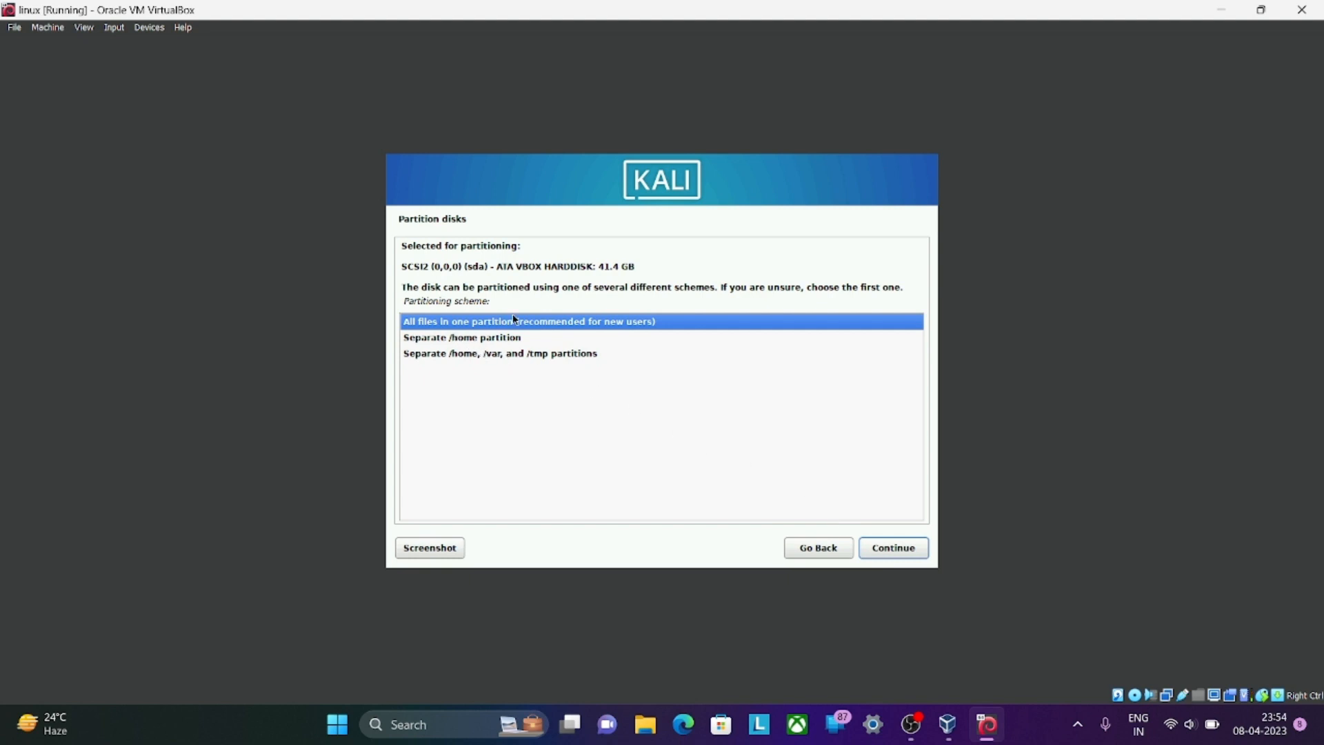
{"action": "left_click", "coordinate": [900, 550]}
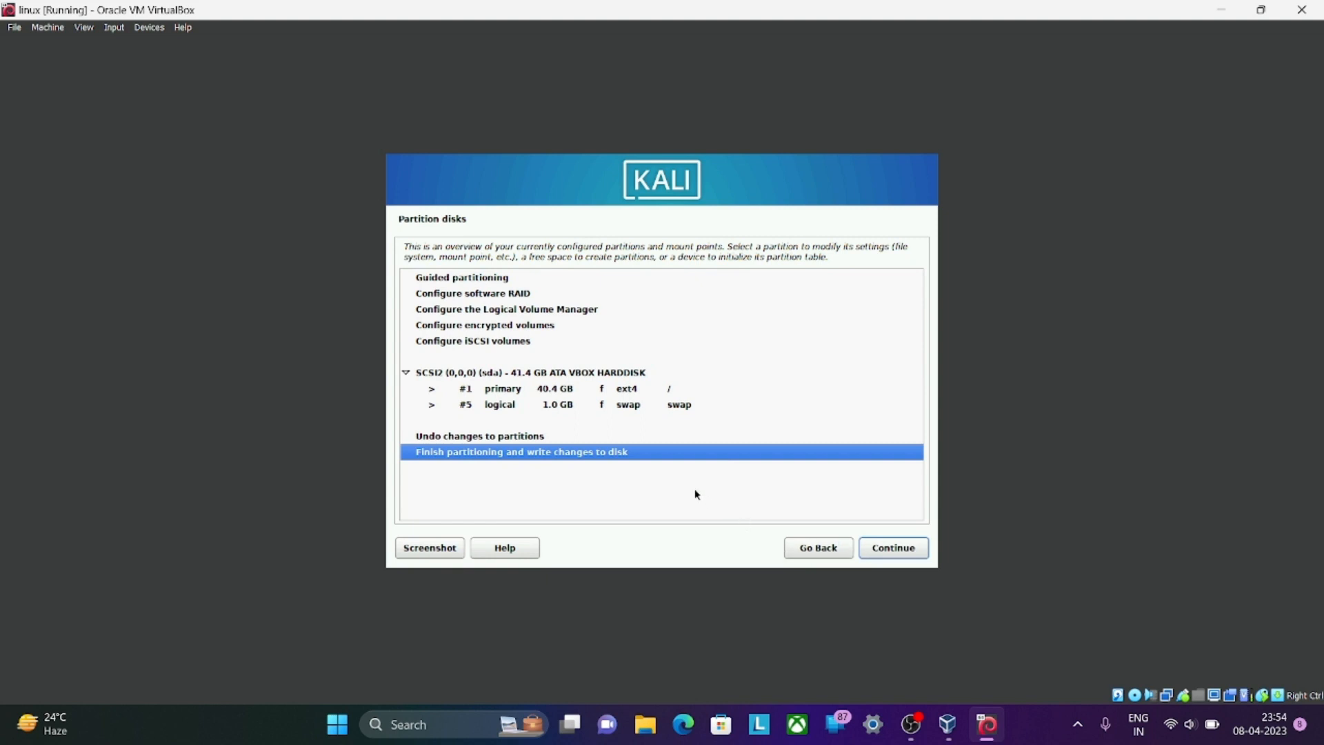
Finish partitioning by writing the changes to disk, and install the default software selection with Xfce, top10 and default tools
{"action": "left_click", "coordinate": [888, 551]}
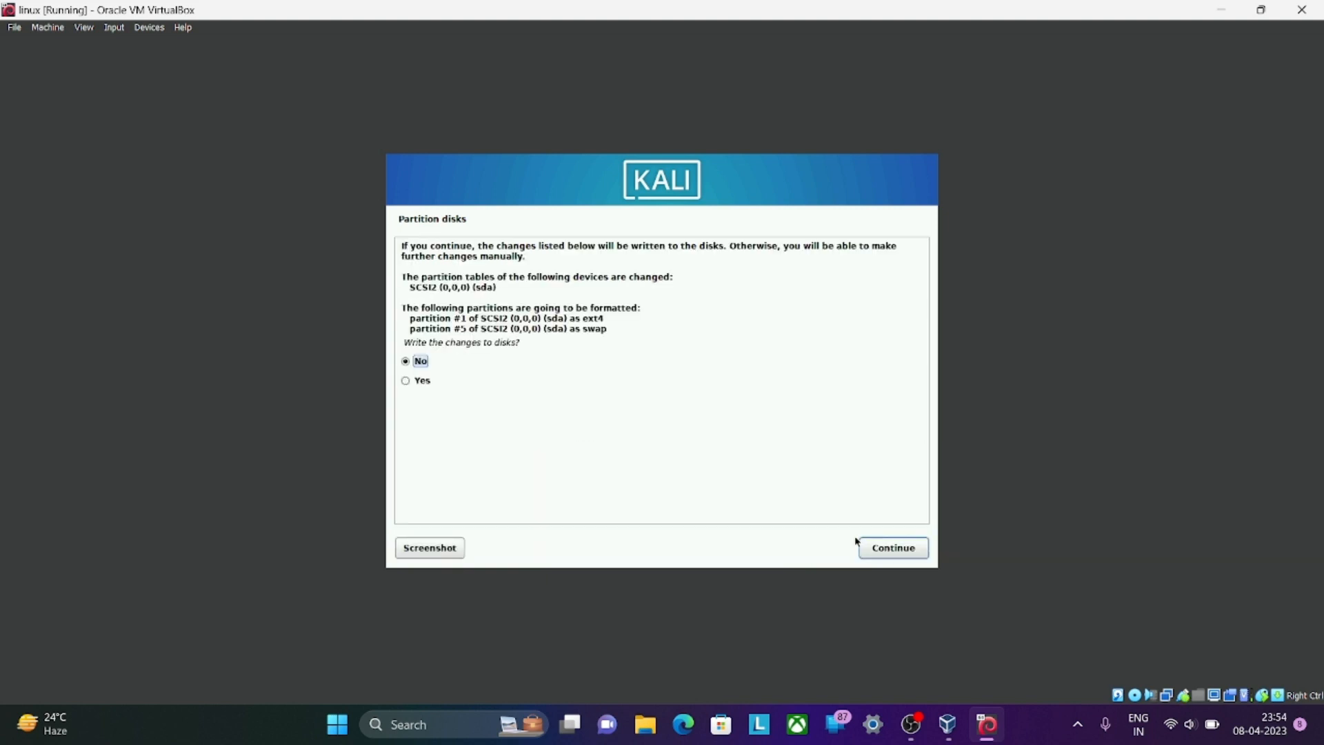
{"action": "left_click", "coordinate": [421, 380]}
{"action": "left_click", "coordinate": [896, 555]}
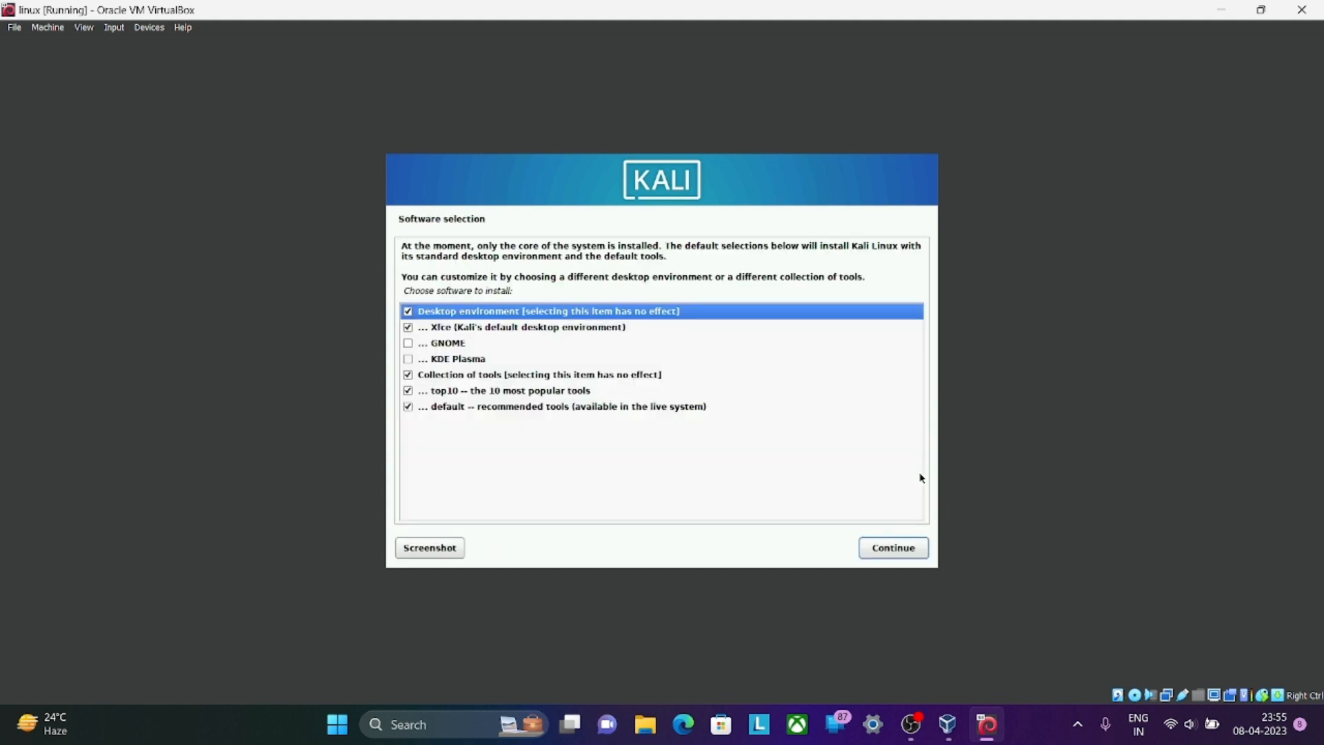
{"action": "left_click", "coordinate": [909, 545]}
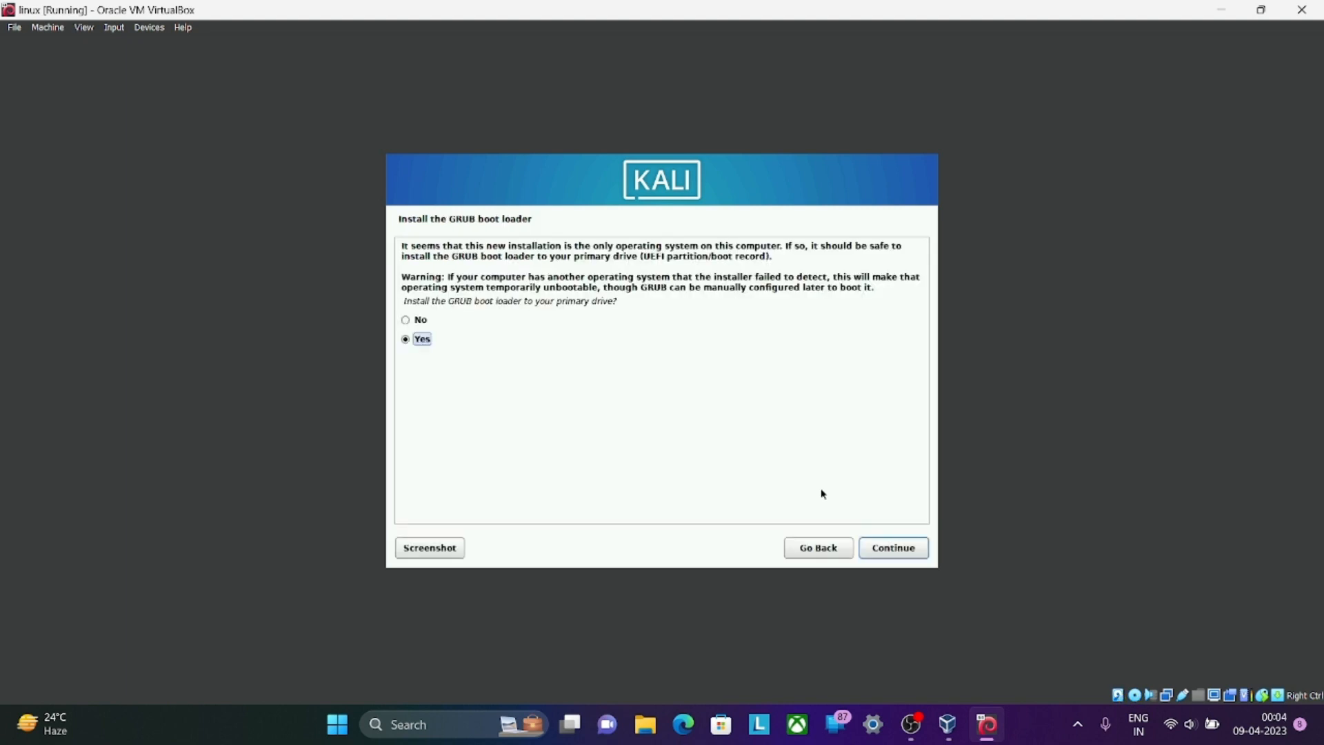
Install the GRUB boot loader on the /dev/sda drive and complete the installation by rebooting
{"action": "left_click", "coordinate": [900, 558]}
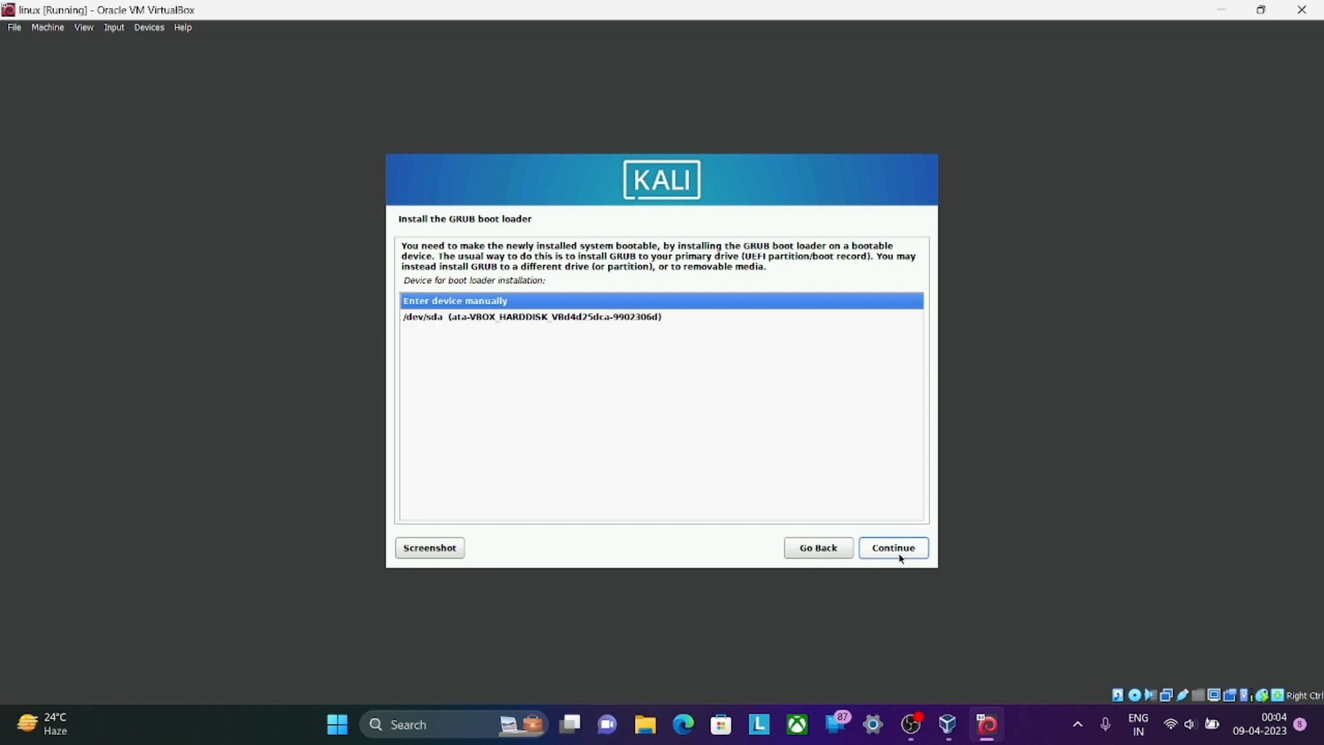
{"action": "left_click", "coordinate": [539, 317]}
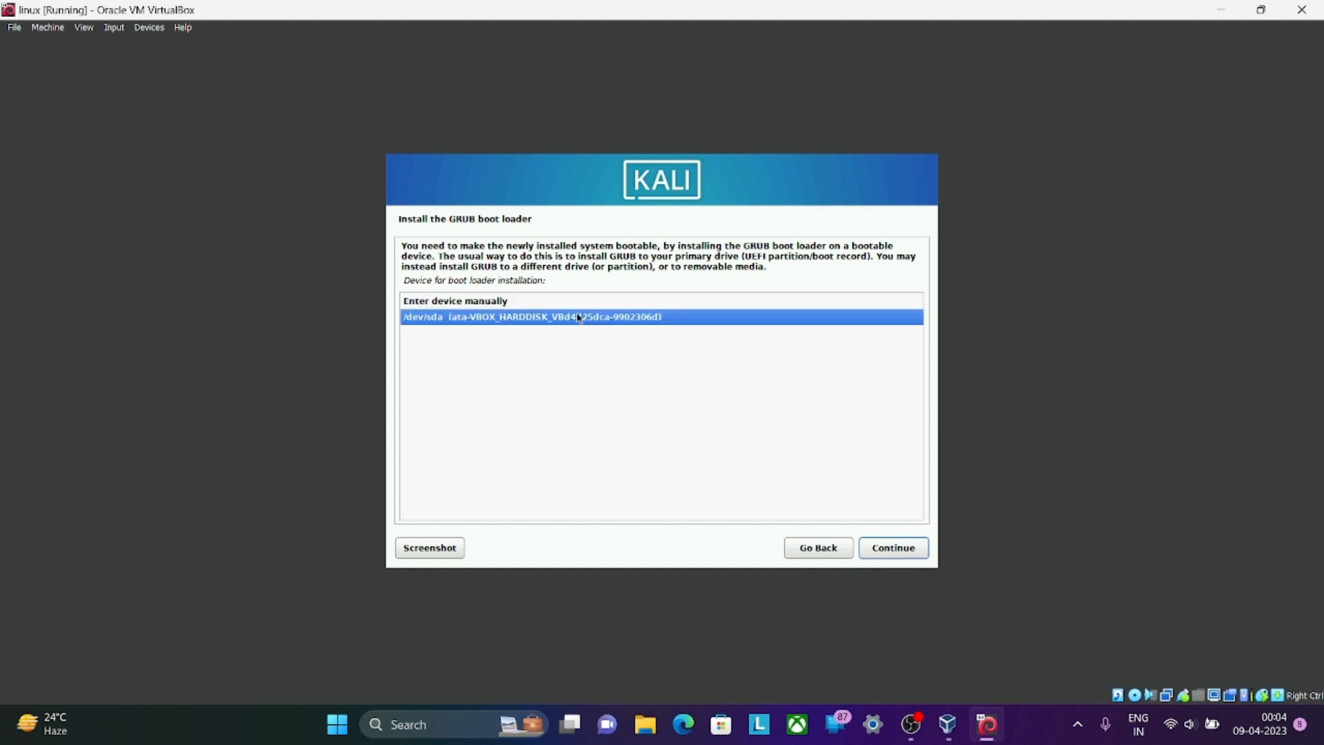
{"action": "left_click", "coordinate": [901, 551]}
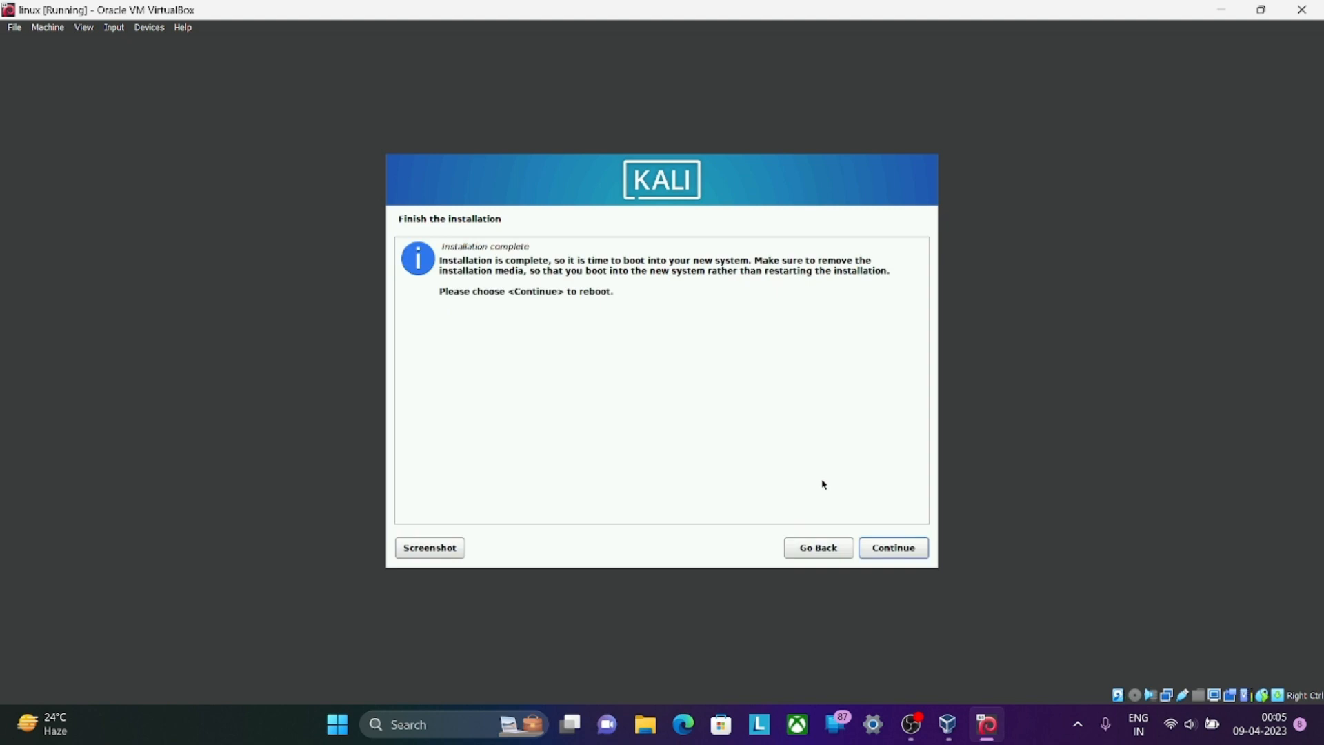
{"action": "left_click", "coordinate": [898, 549]}
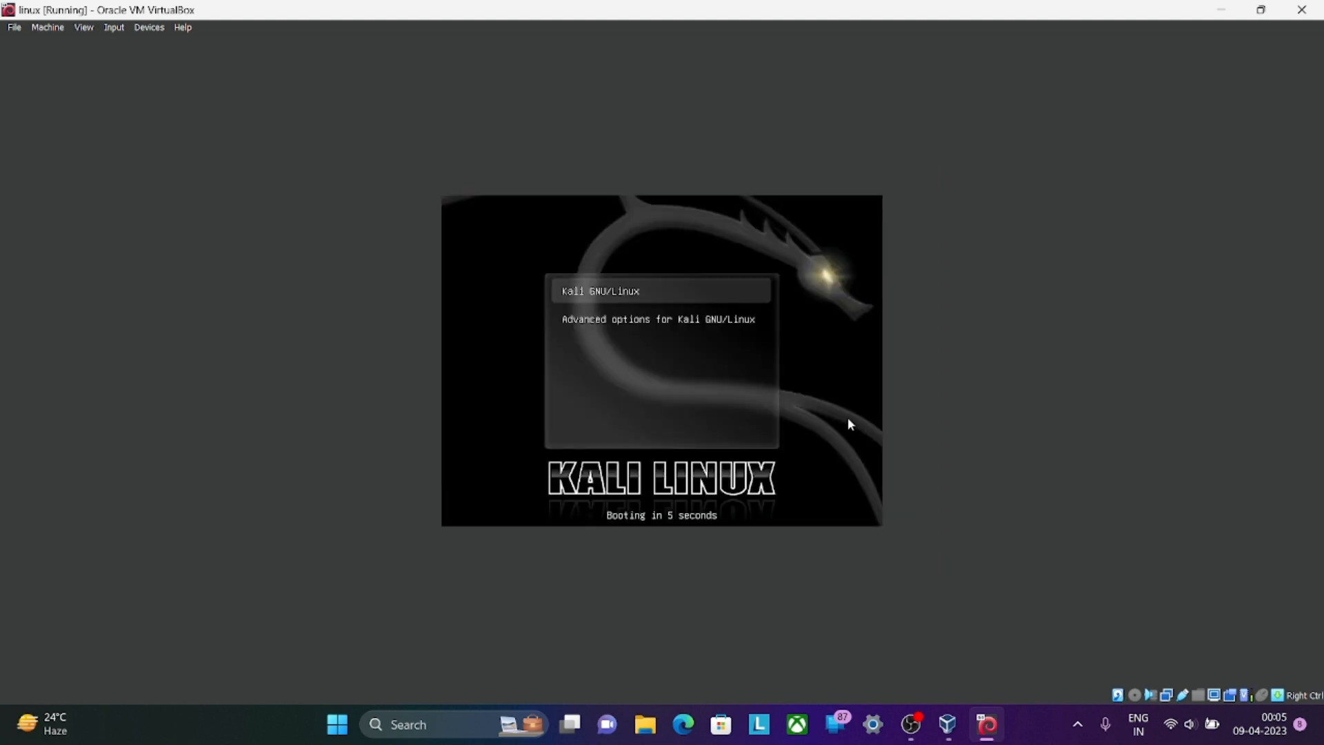
Boot the Kali GNU/Linux entry and allow mouse capture, with the capture message turned off for the future
{"action": "left_click", "coordinate": [714, 296]}
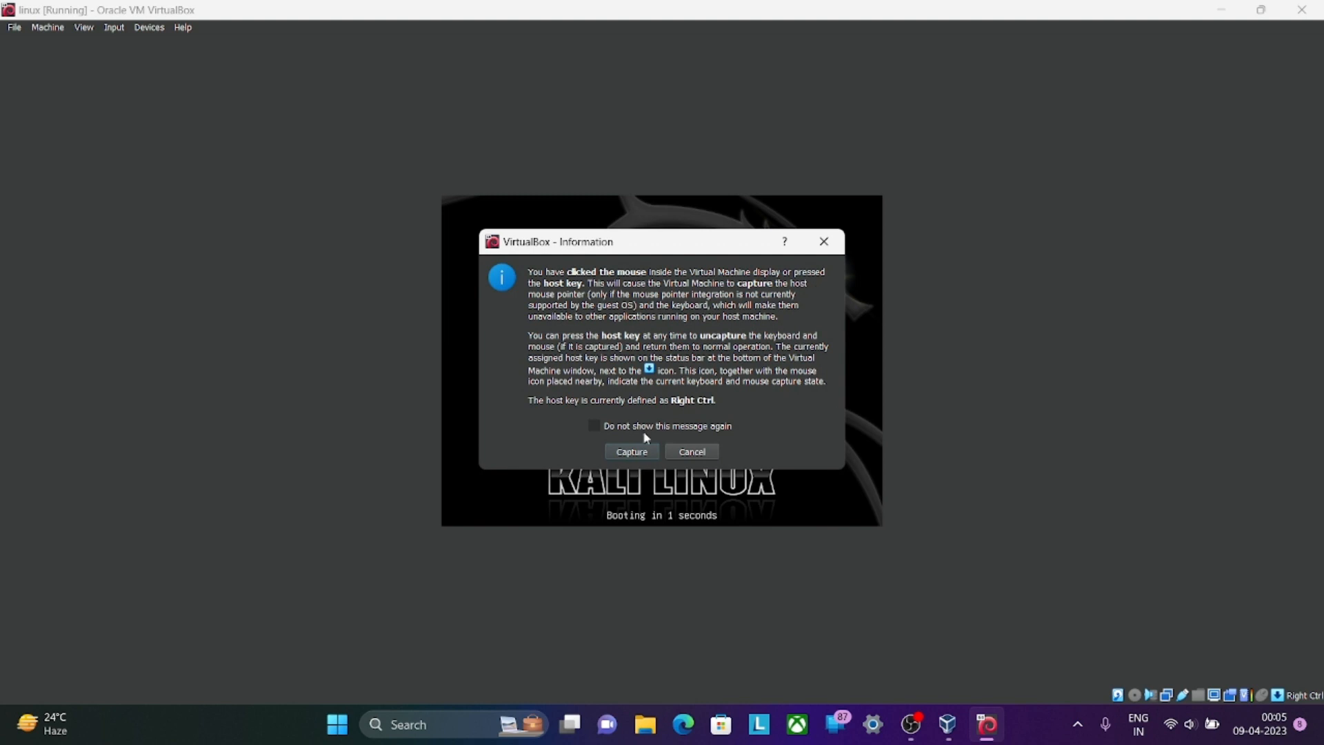
{"action": "left_click", "coordinate": [624, 427]}
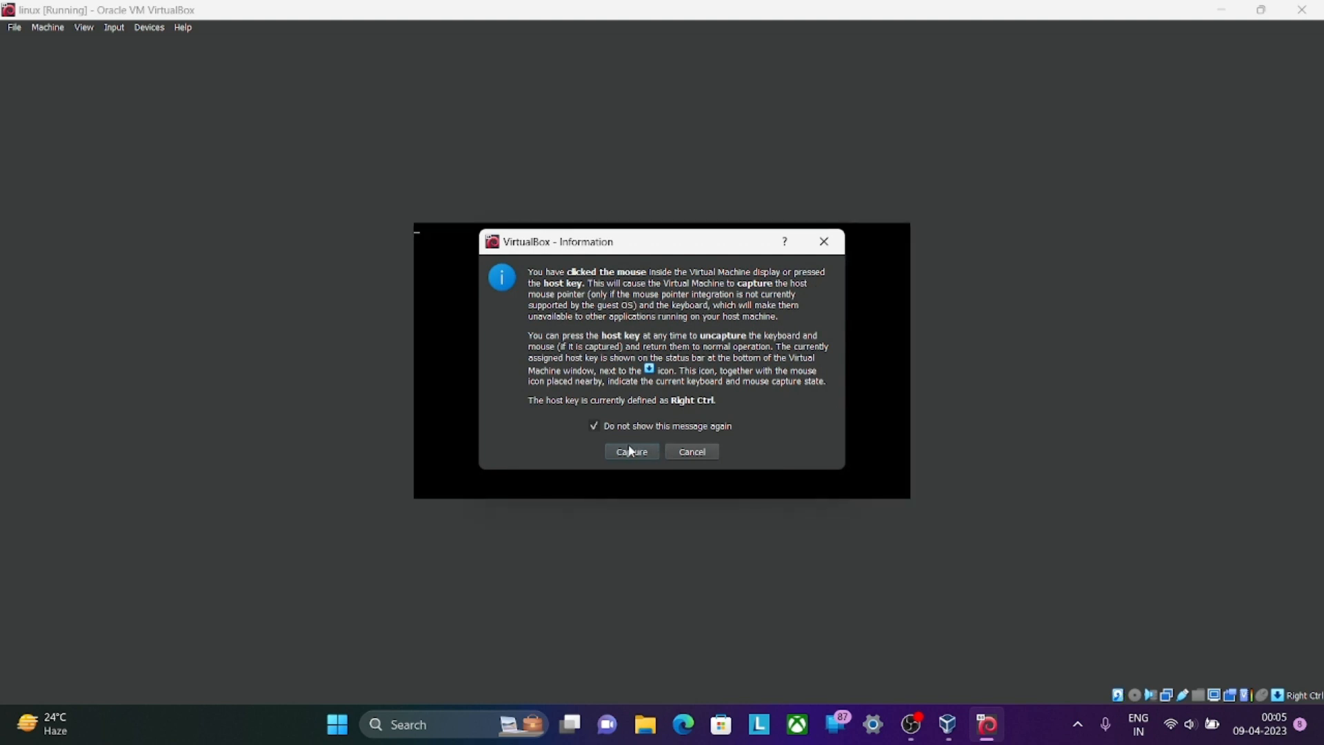
{"action": "left_click", "coordinate": [630, 452]}
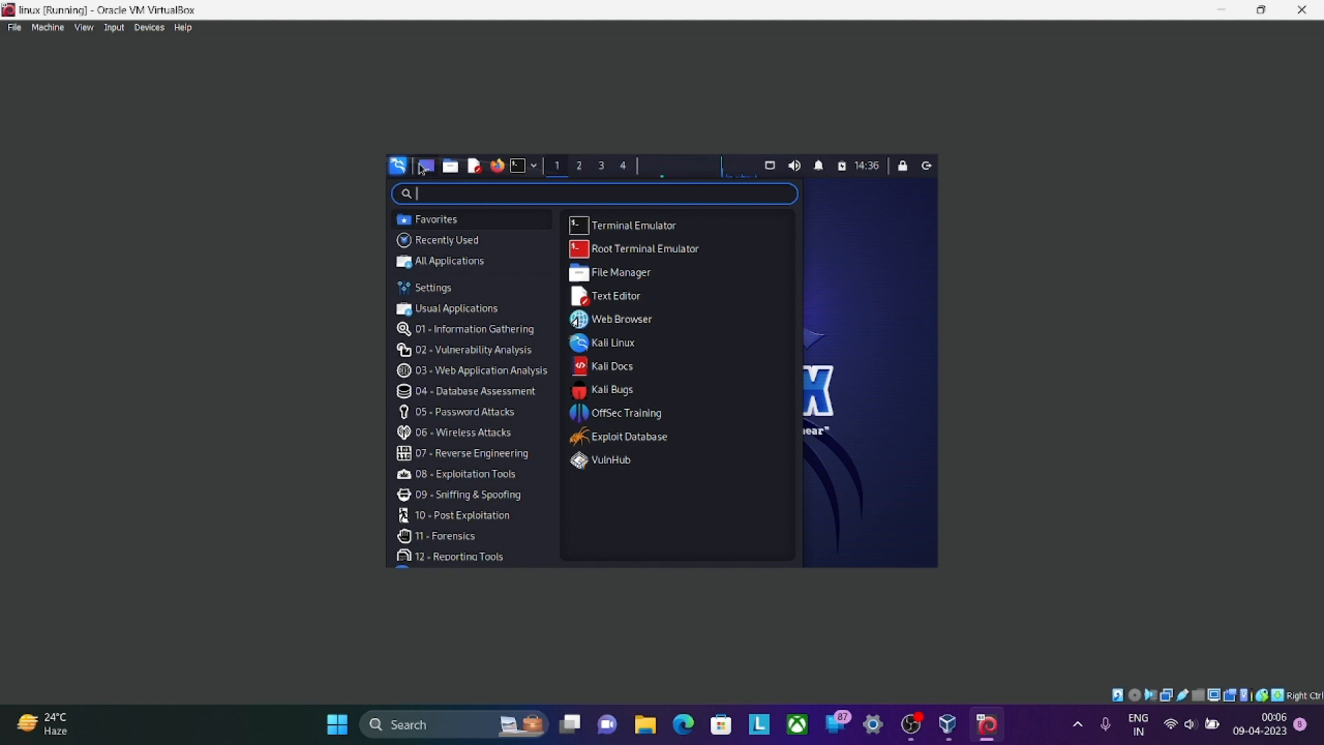
Show the clear Kali desktop and look through the list of home folders
{"action": "left_click", "coordinate": [424, 170]}
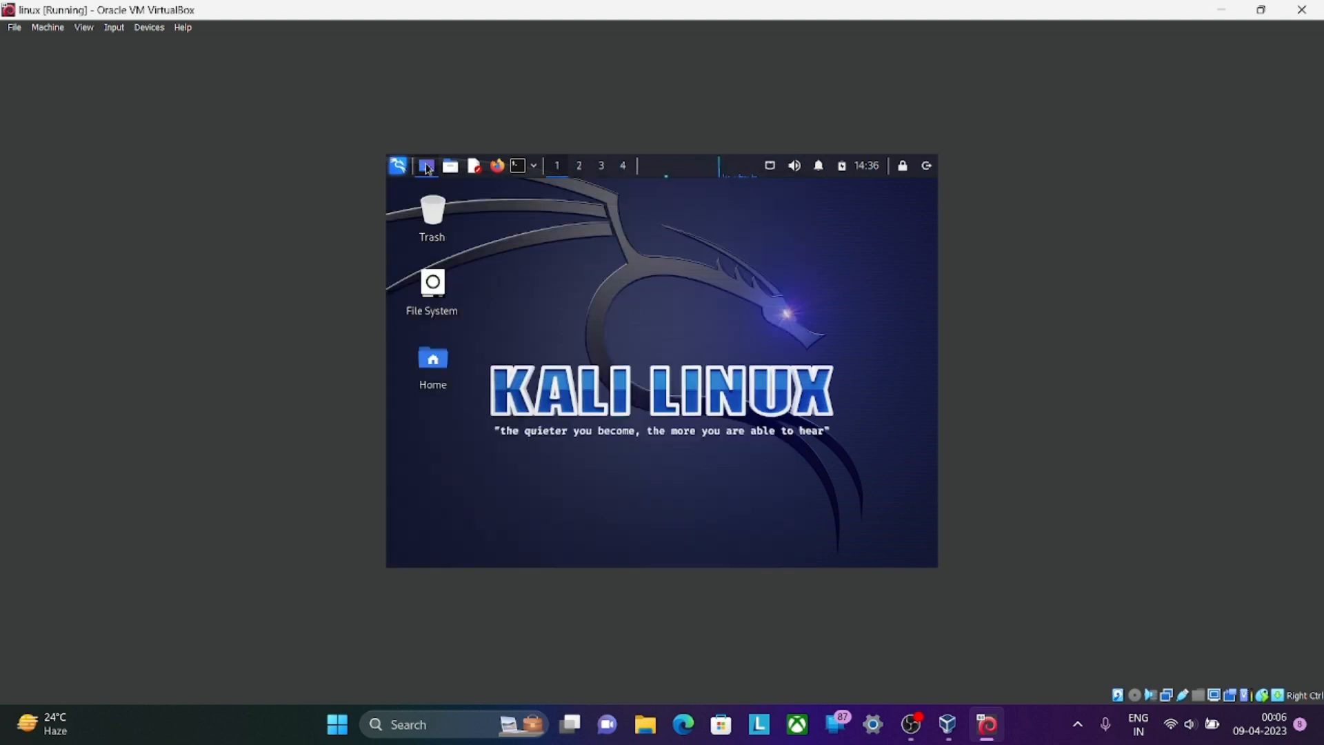
{"action": "left_click", "coordinate": [450, 169]}
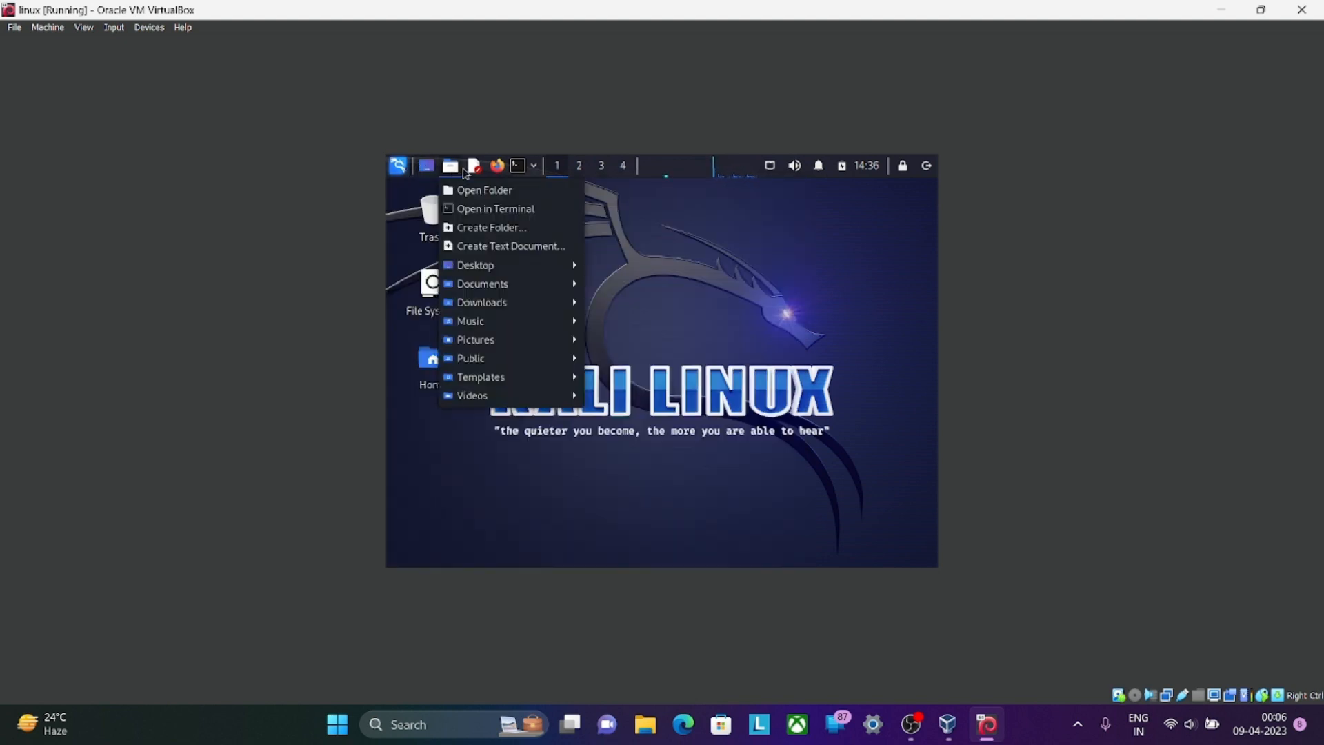
{"action": "mouse_move", "coordinate": [538, 321]}
Switch the running virtual machine to full-screen mode and dismiss the open folder list on the Kali desktop
{"action": "left_click", "coordinate": [14, 28]}
{"action": "mouse_move", "coordinate": [43, 31]}
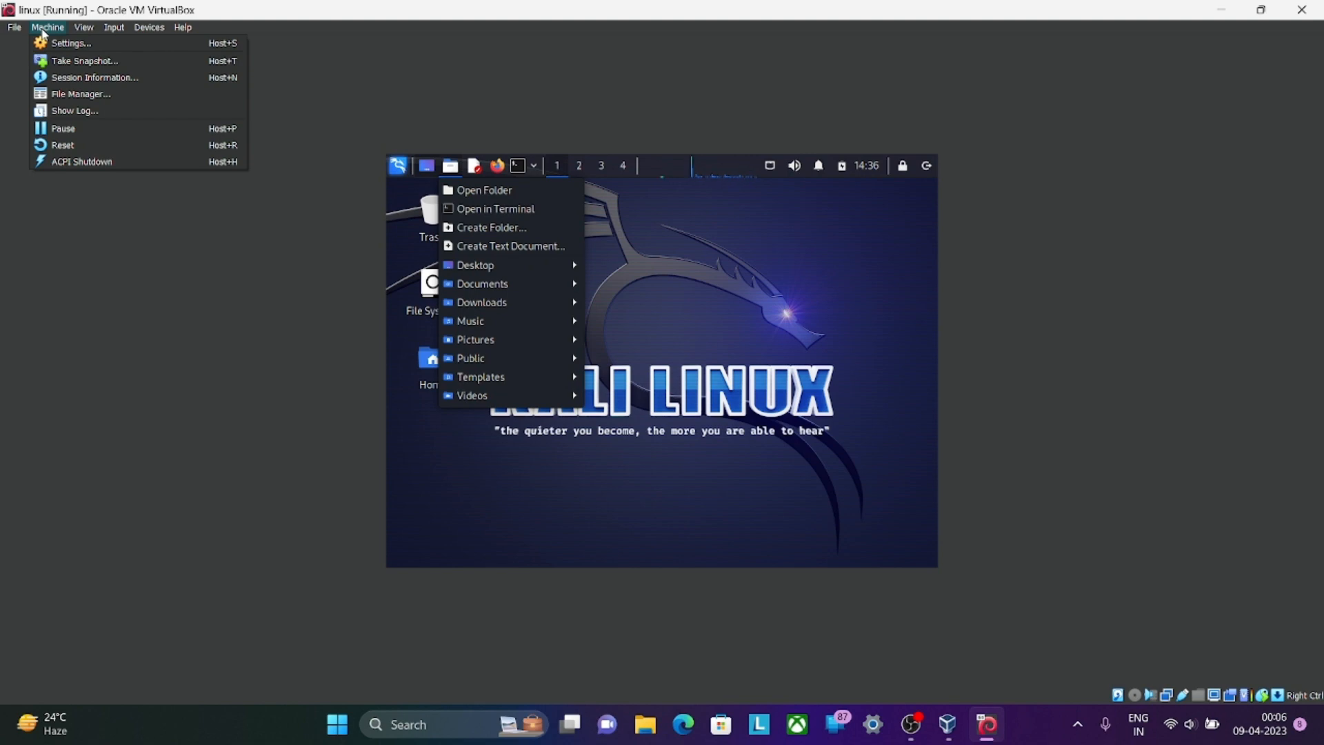
{"action": "mouse_move", "coordinate": [84, 27]}
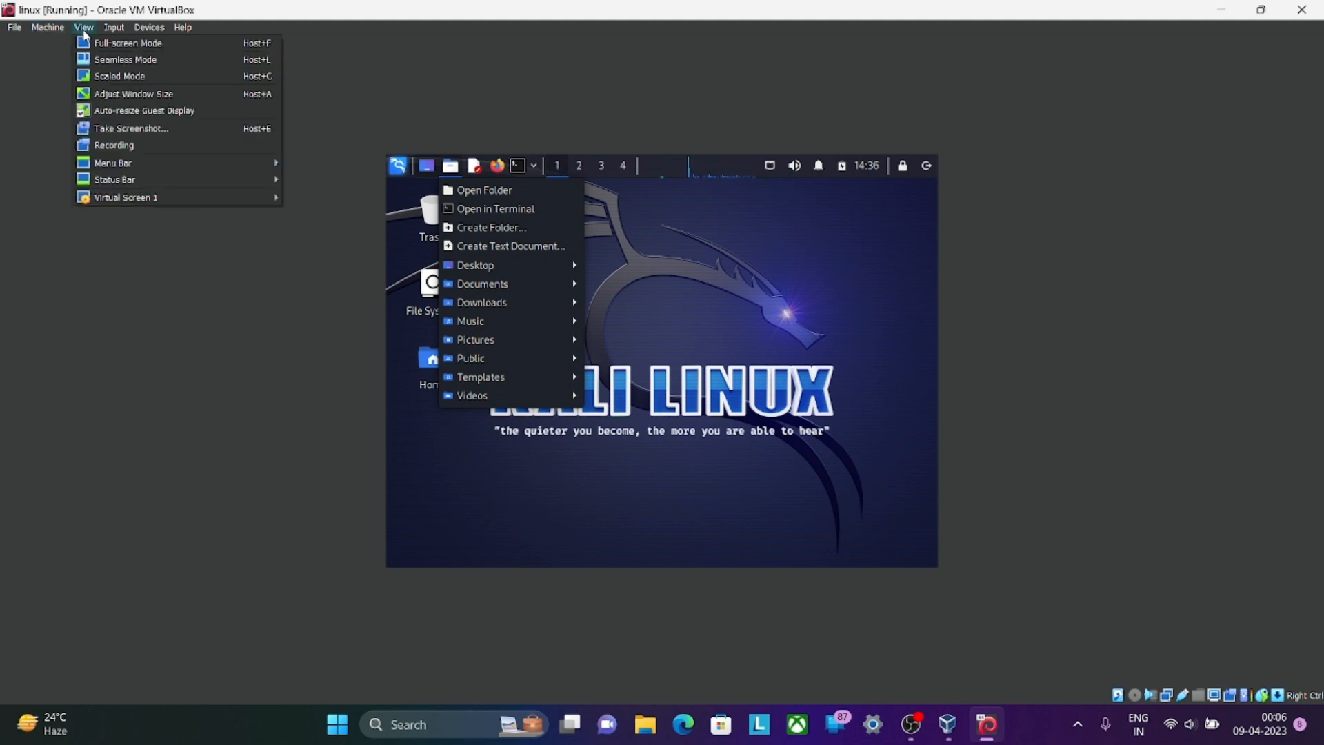
{"action": "left_click", "coordinate": [175, 47]}
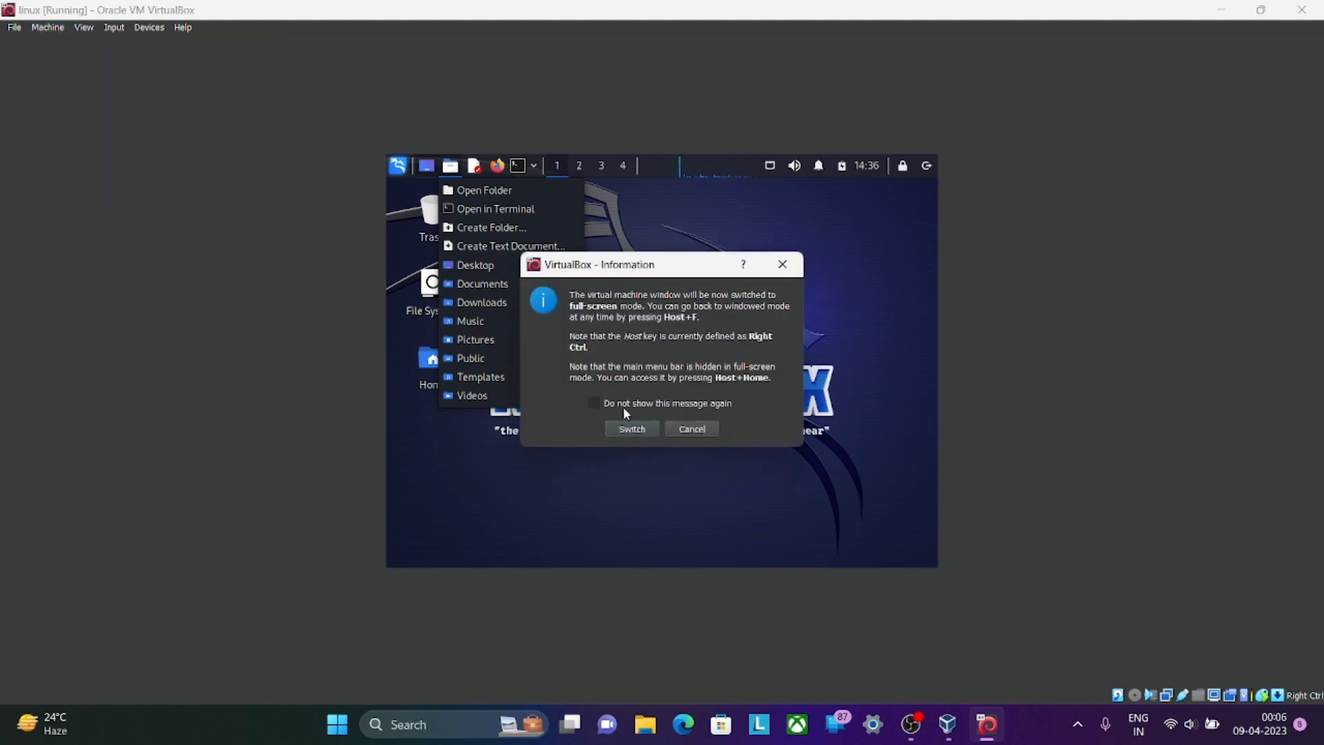
{"action": "left_click", "coordinate": [629, 429]}
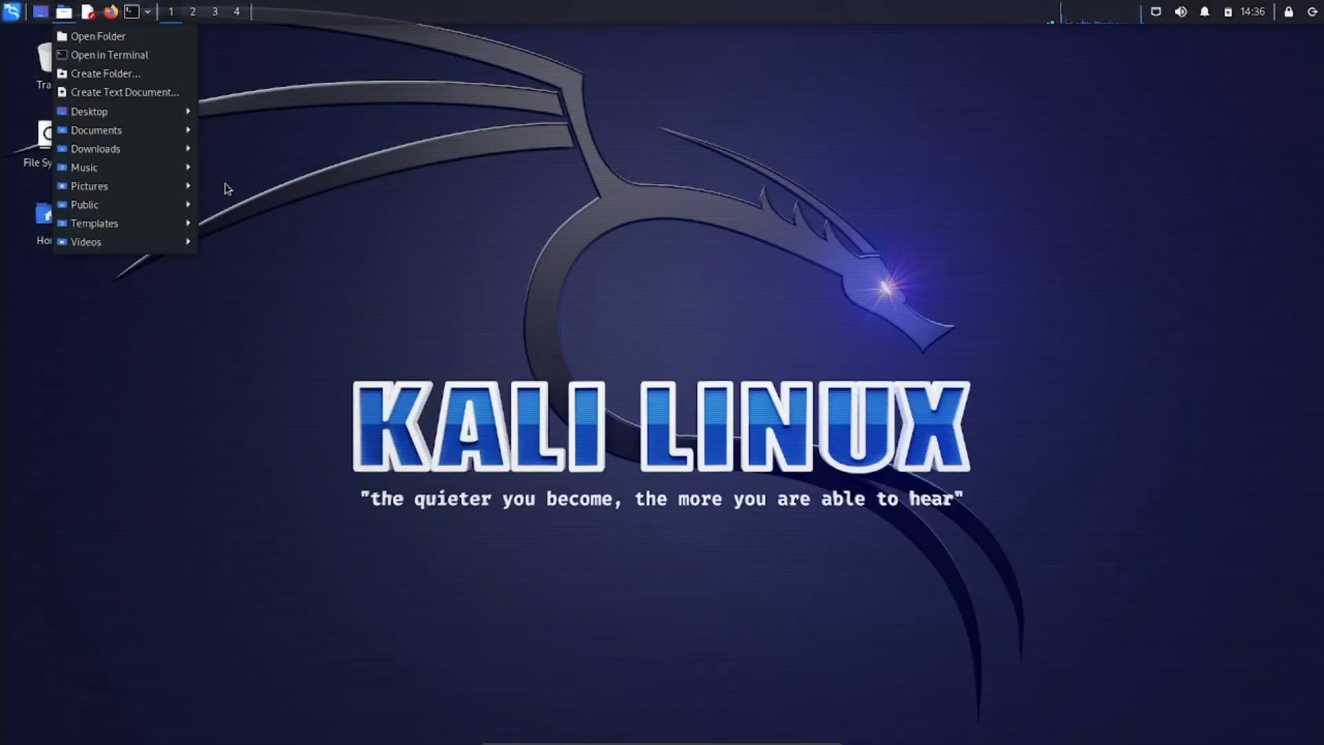
{"action": "left_click", "coordinate": [228, 188]}
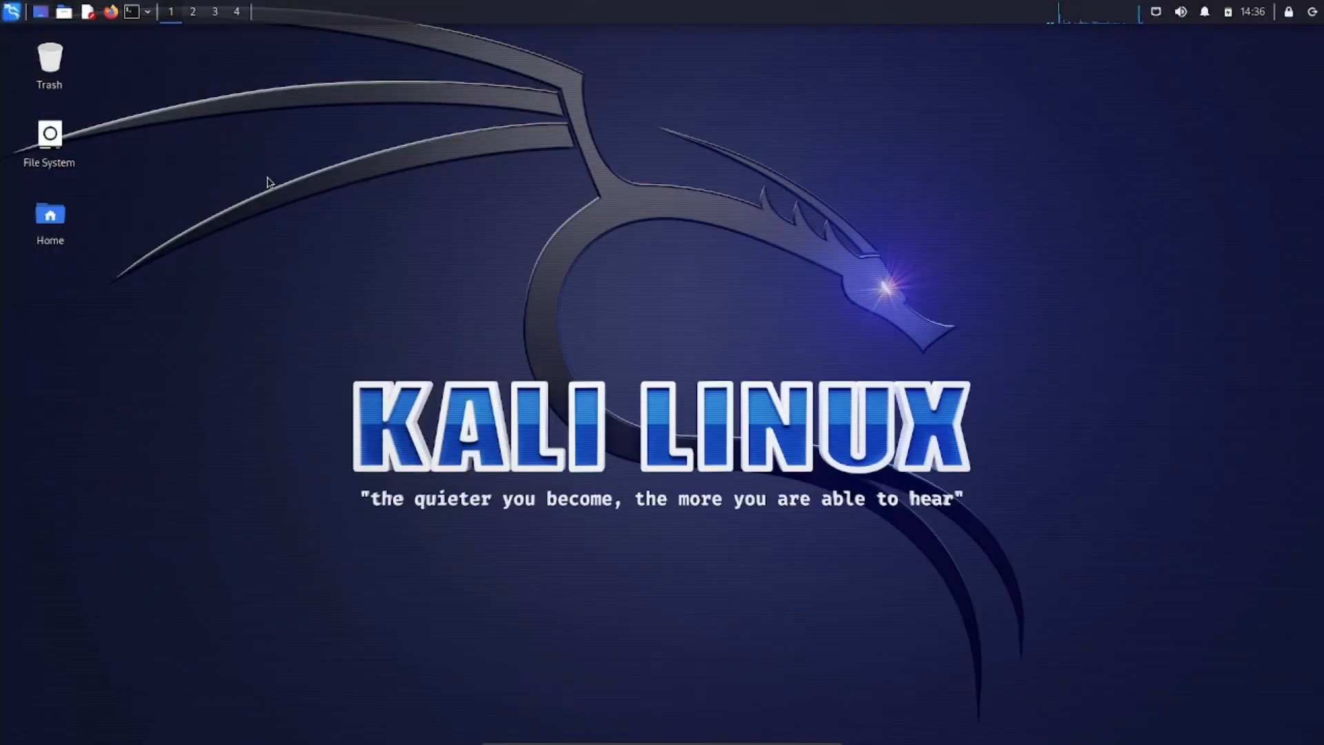
Look at the home folder list and an empty Mousepad document, leaving both closed
{"action": "left_click", "coordinate": [69, 12]}
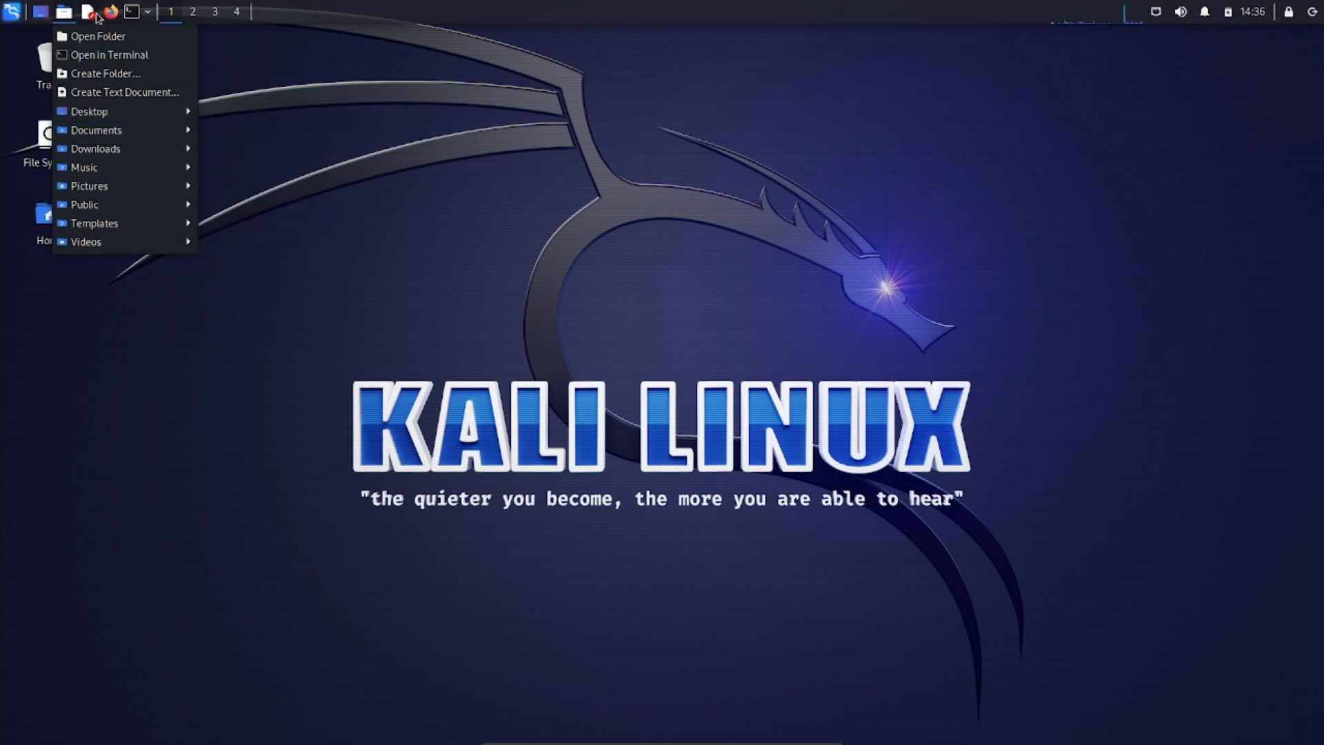
{"action": "left_click", "coordinate": [320, 90]}
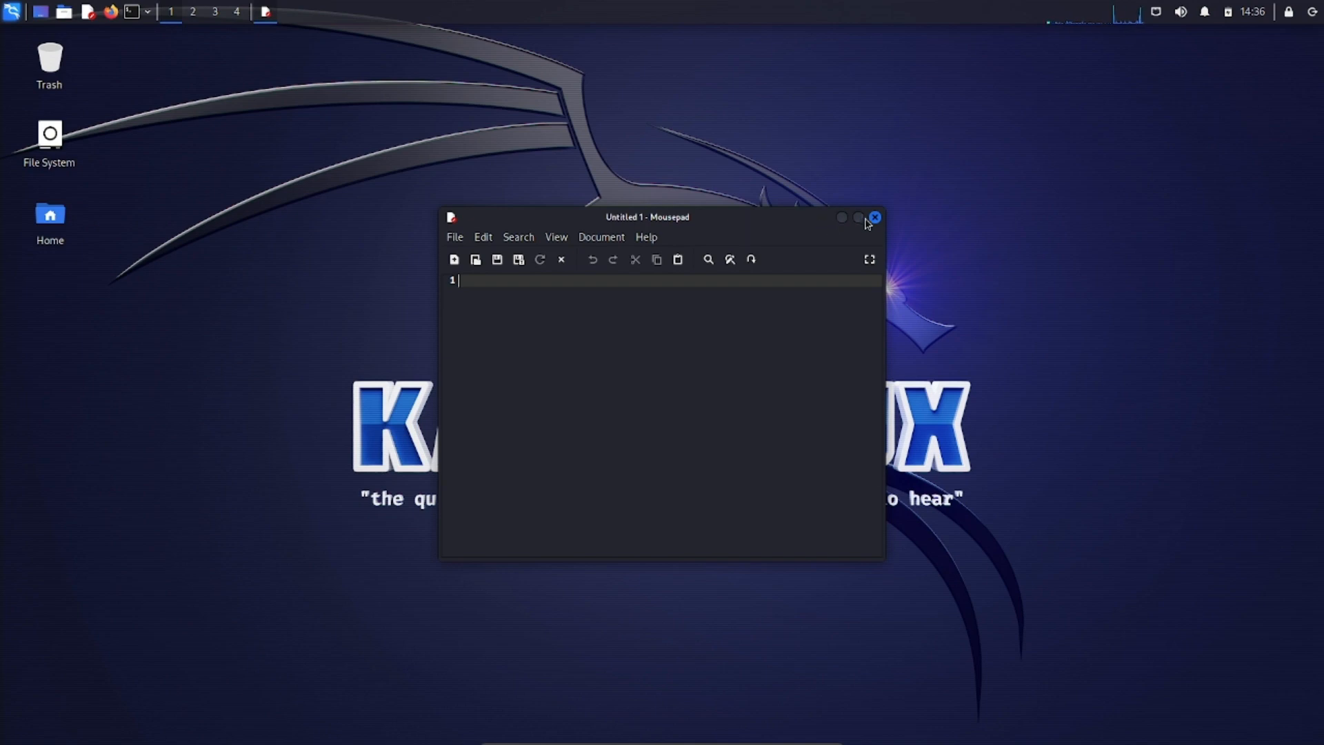
{"action": "left_click", "coordinate": [874, 218]}
View the File System and Home locations from the desktop, closing each file manager window
{"action": "double_click", "coordinate": [62, 155]}
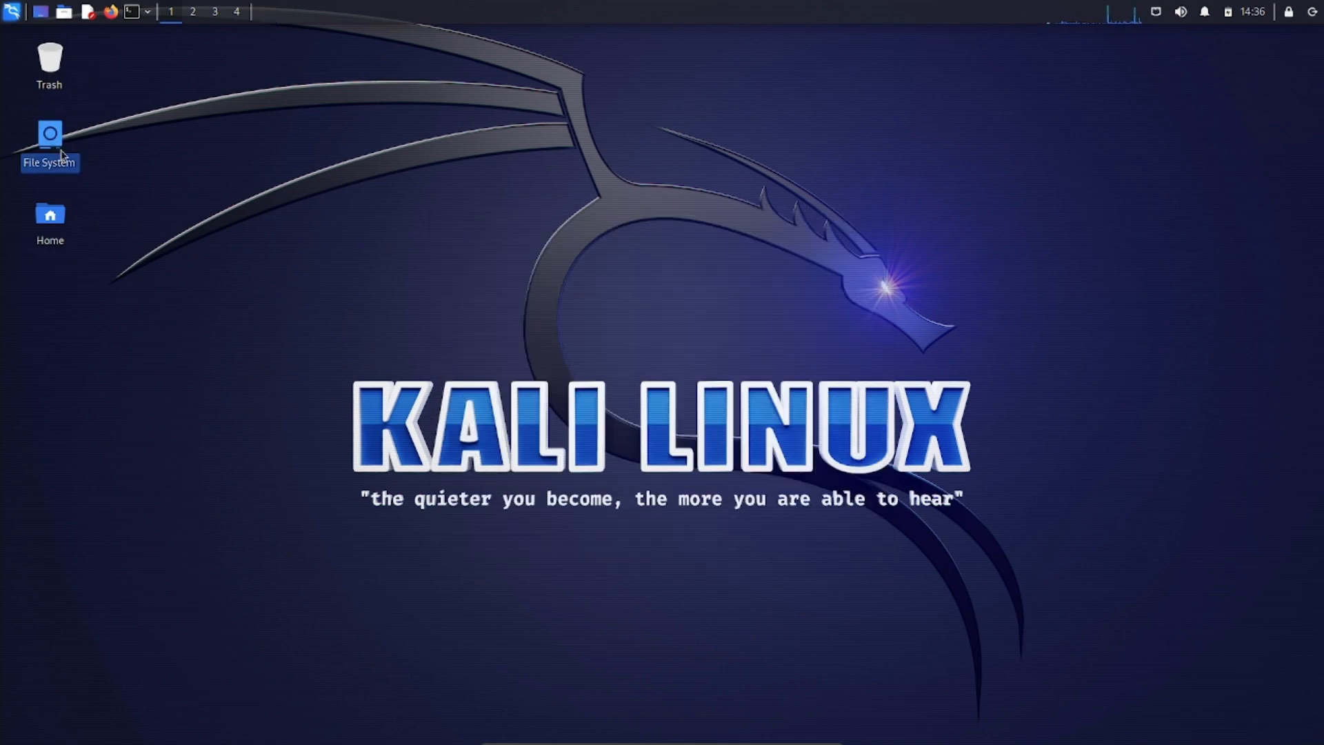
{"action": "left_click", "coordinate": [874, 217]}
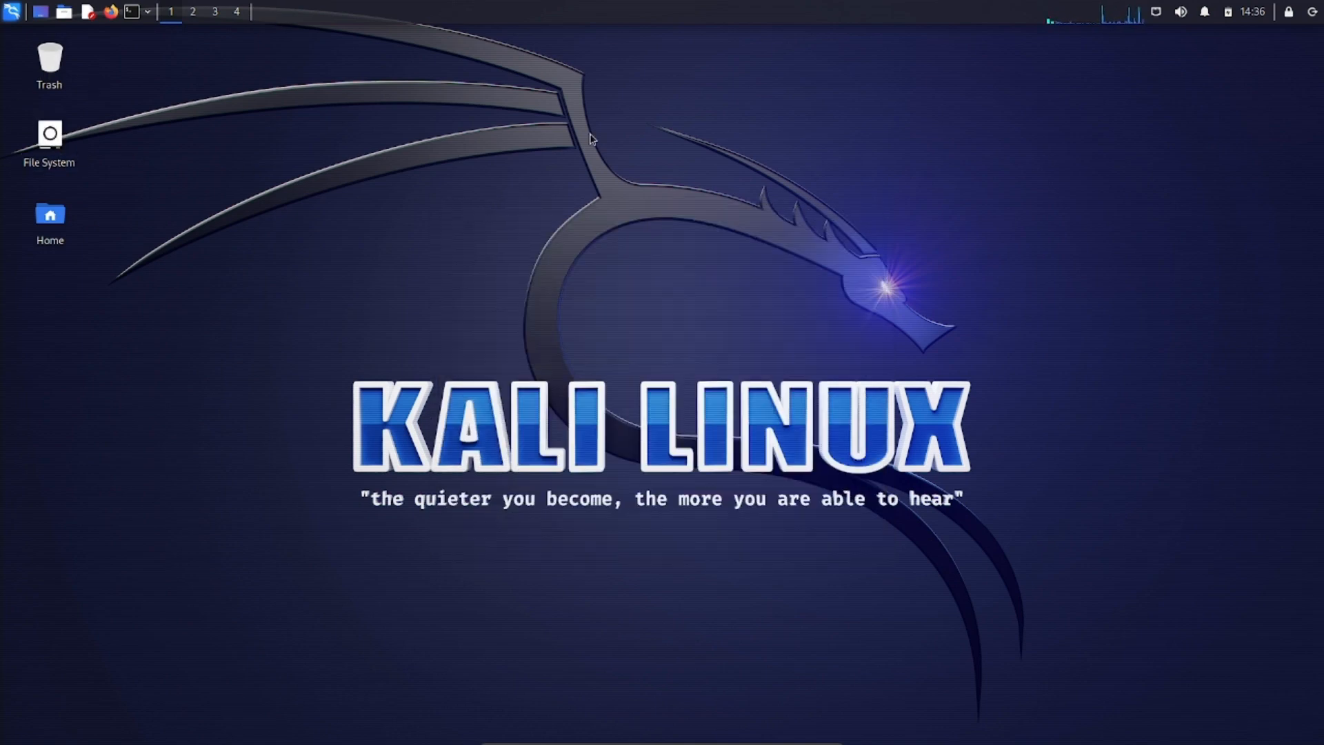
{"action": "double_click", "coordinate": [49, 222]}
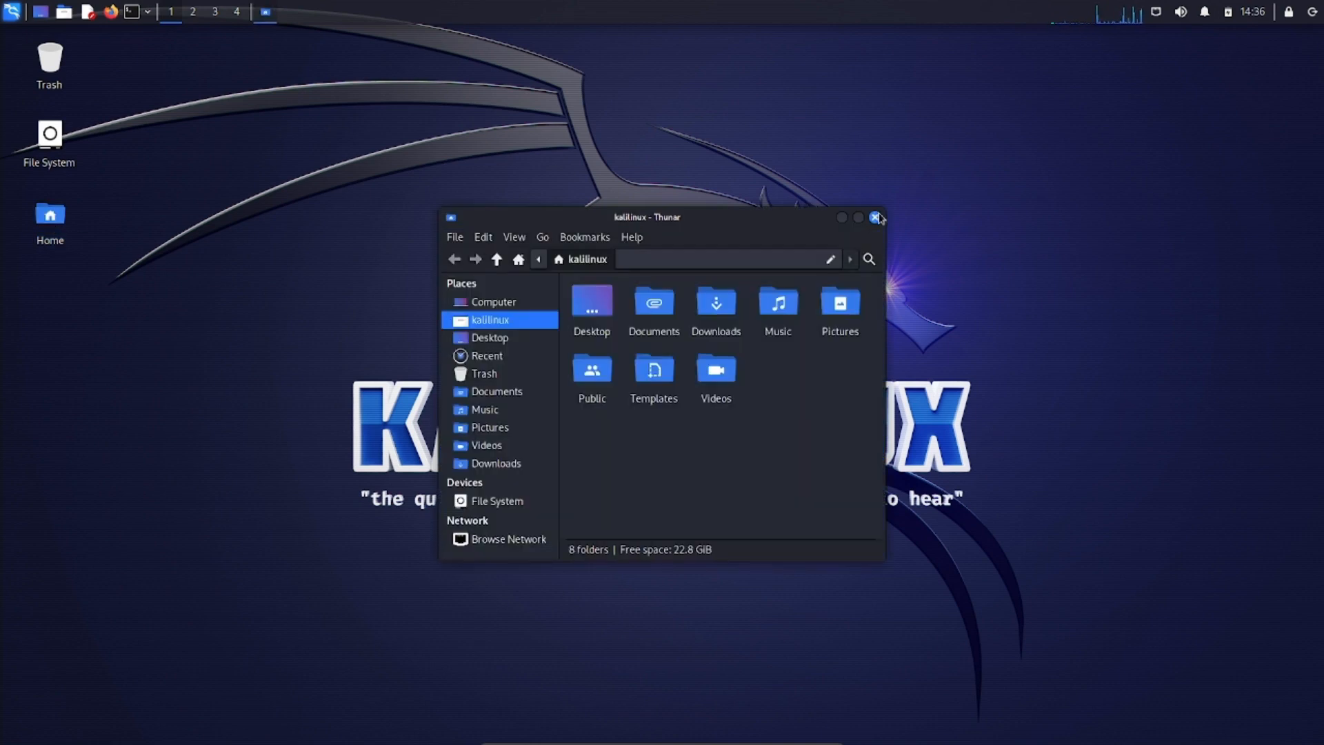
{"action": "left_click", "coordinate": [876, 217]}
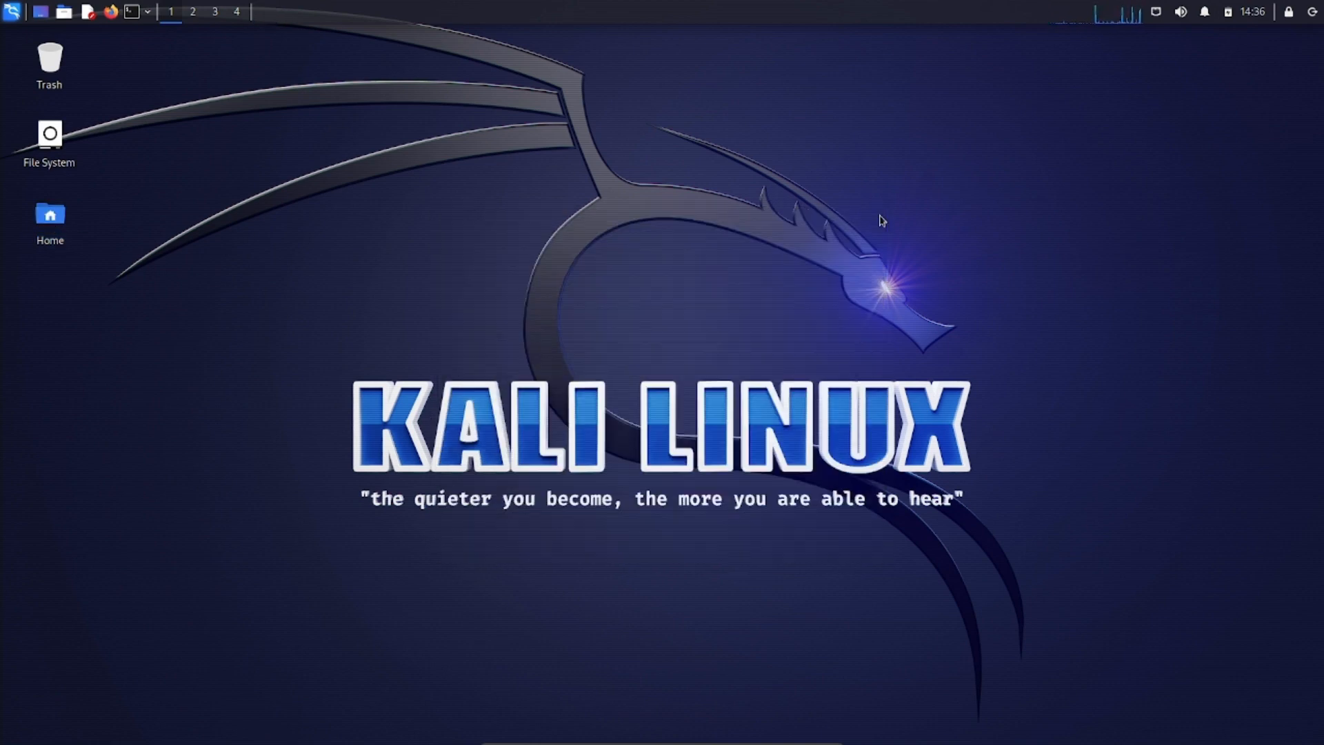
Check the folder list once more and view a new terminal window, leaving both closed
{"action": "left_click", "coordinate": [64, 12]}
{"action": "left_click", "coordinate": [210, 105]}
{"action": "left_click", "coordinate": [130, 12]}
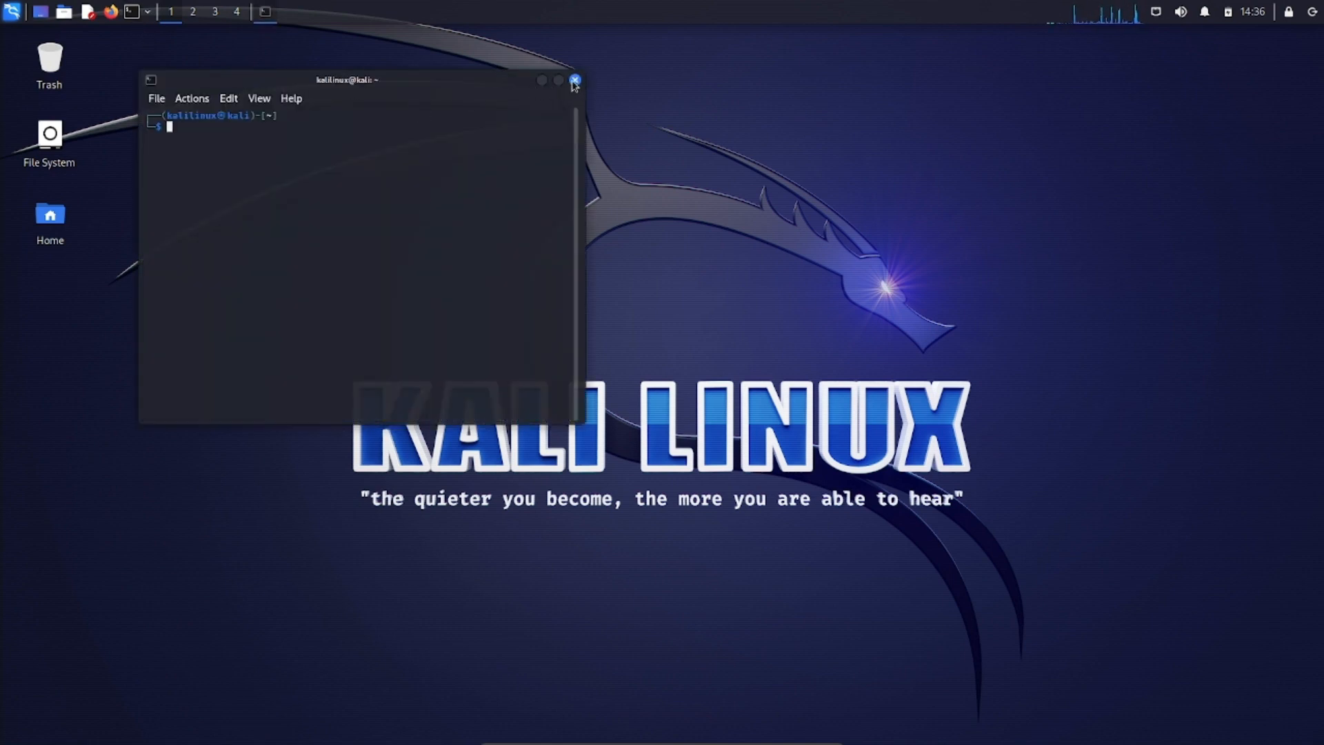
{"action": "left_click", "coordinate": [575, 81]}
Shut down the Kali Linux system and close the VirtualBox Manager
{"action": "left_click", "coordinate": [1313, 13]}
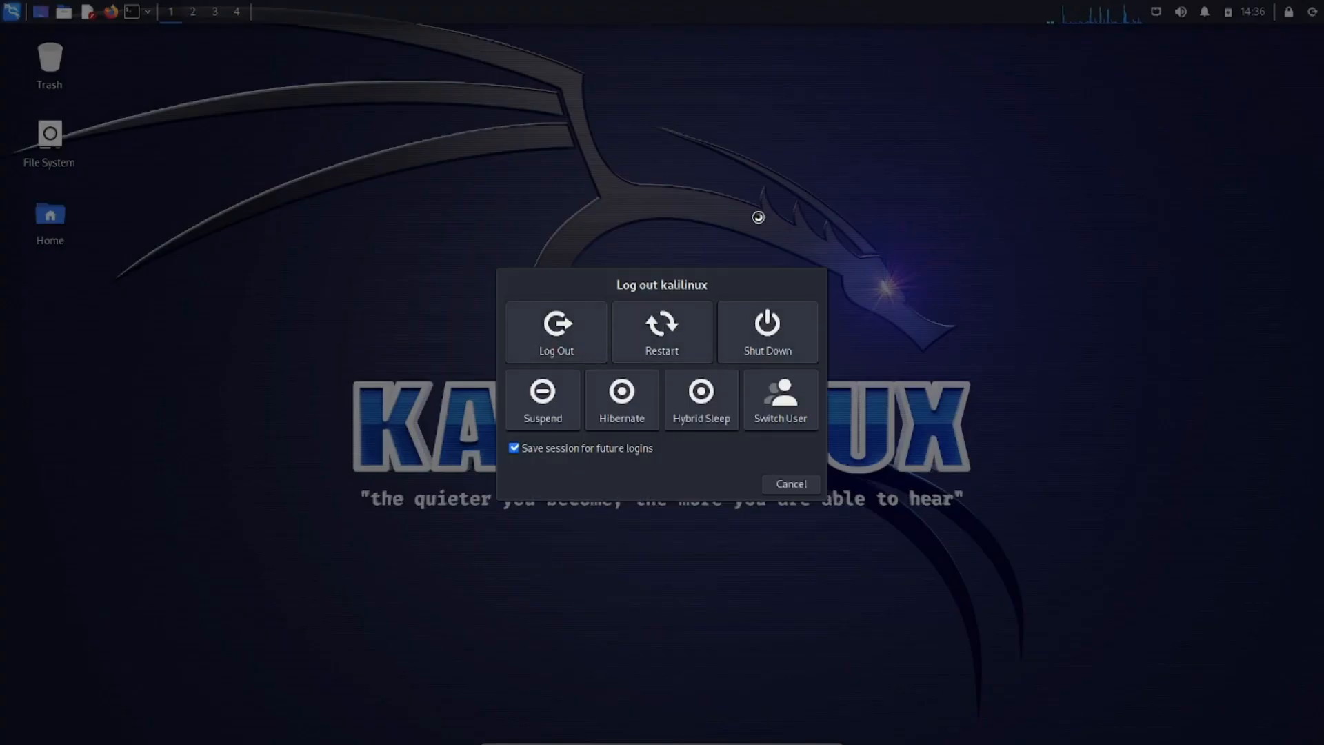
{"action": "left_click", "coordinate": [767, 324]}
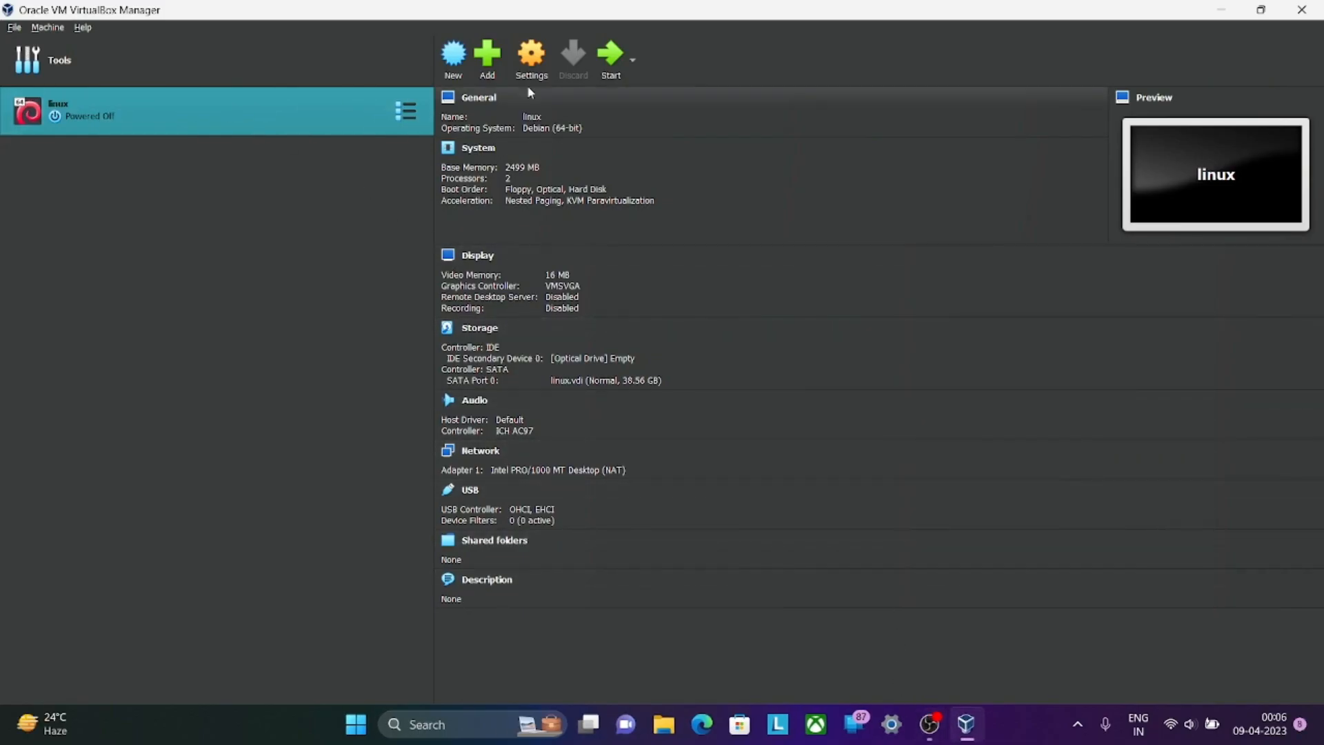
{"action": "left_click", "coordinate": [1301, 10]}
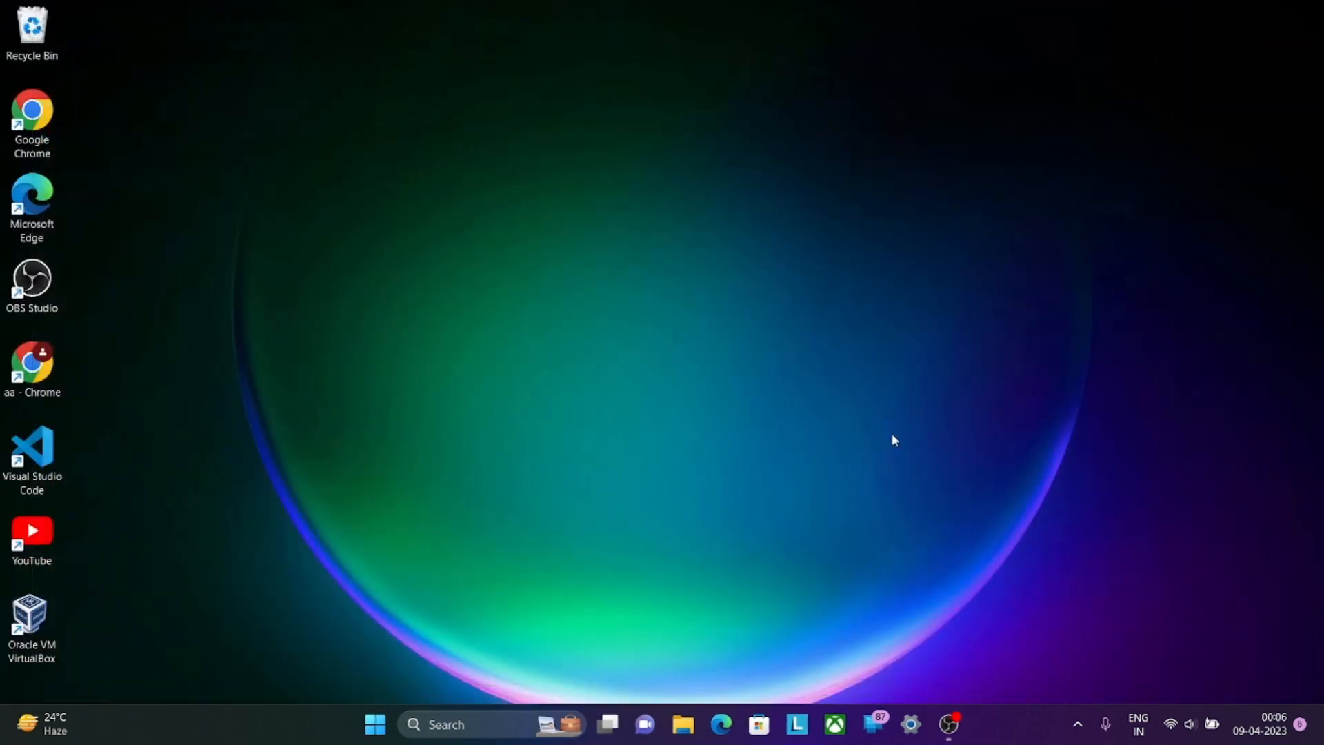